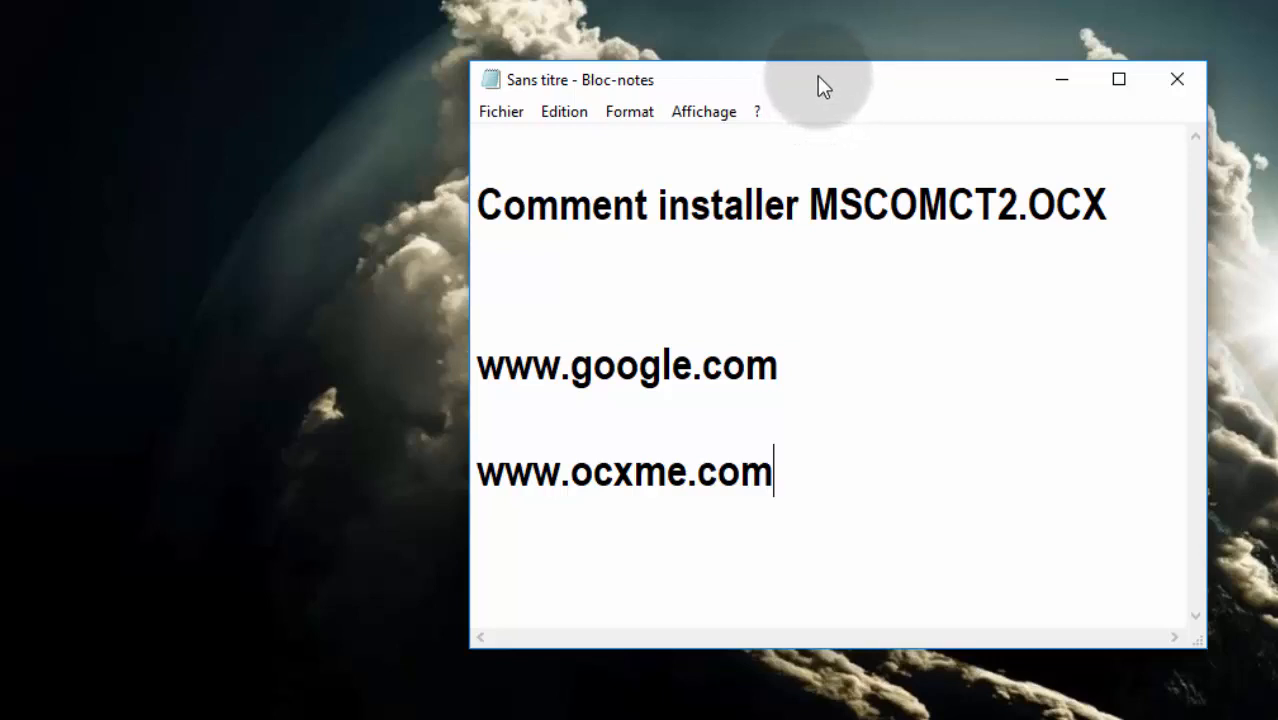
{"action": "left_click_drag", "start_coordinate": [817, 75], "coordinate": [843, 48]}
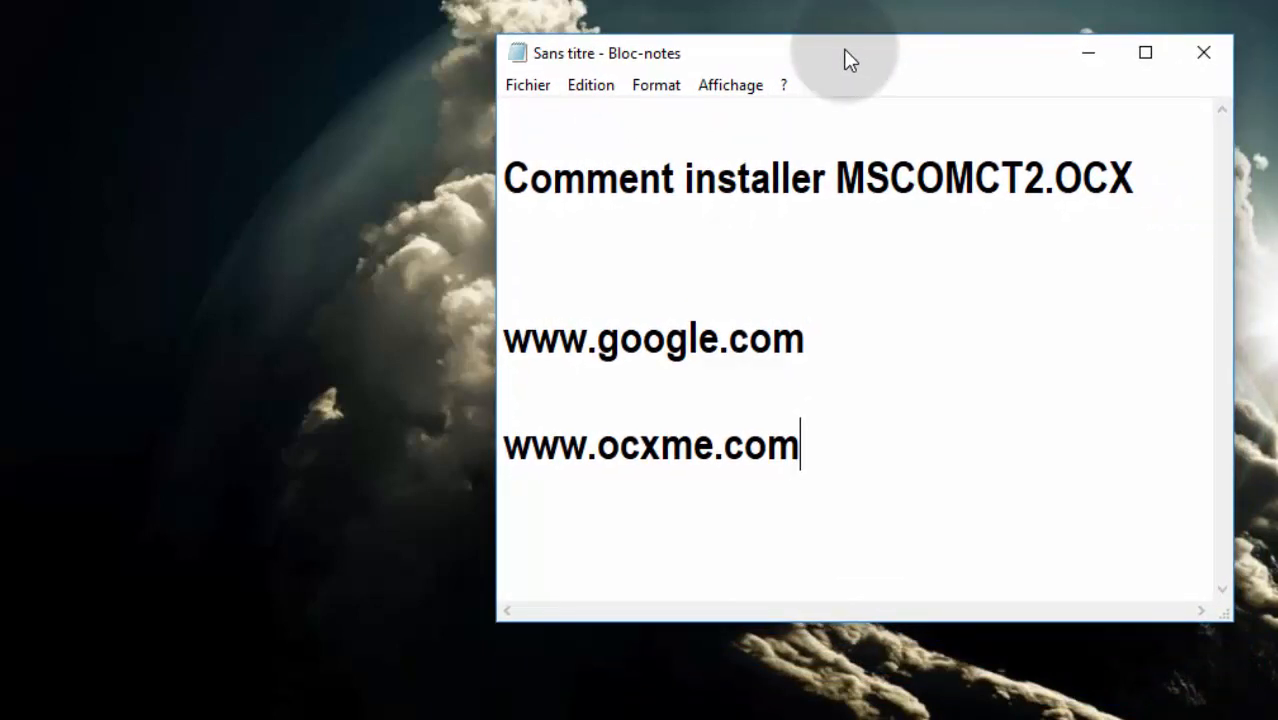
{"action": "left_click_drag", "start_coordinate": [1137, 177], "coordinate": [1082, 180]}
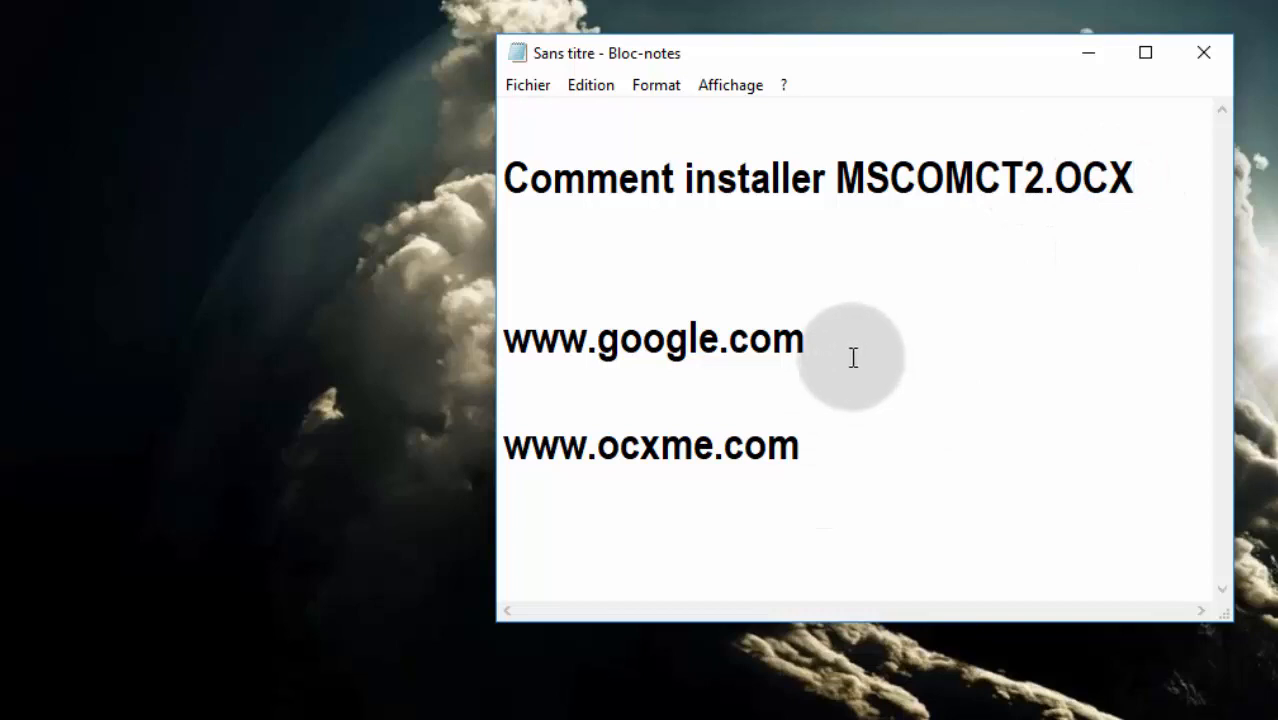
{"action": "left_click_drag", "start_coordinate": [844, 343], "coordinate": [503, 350]}
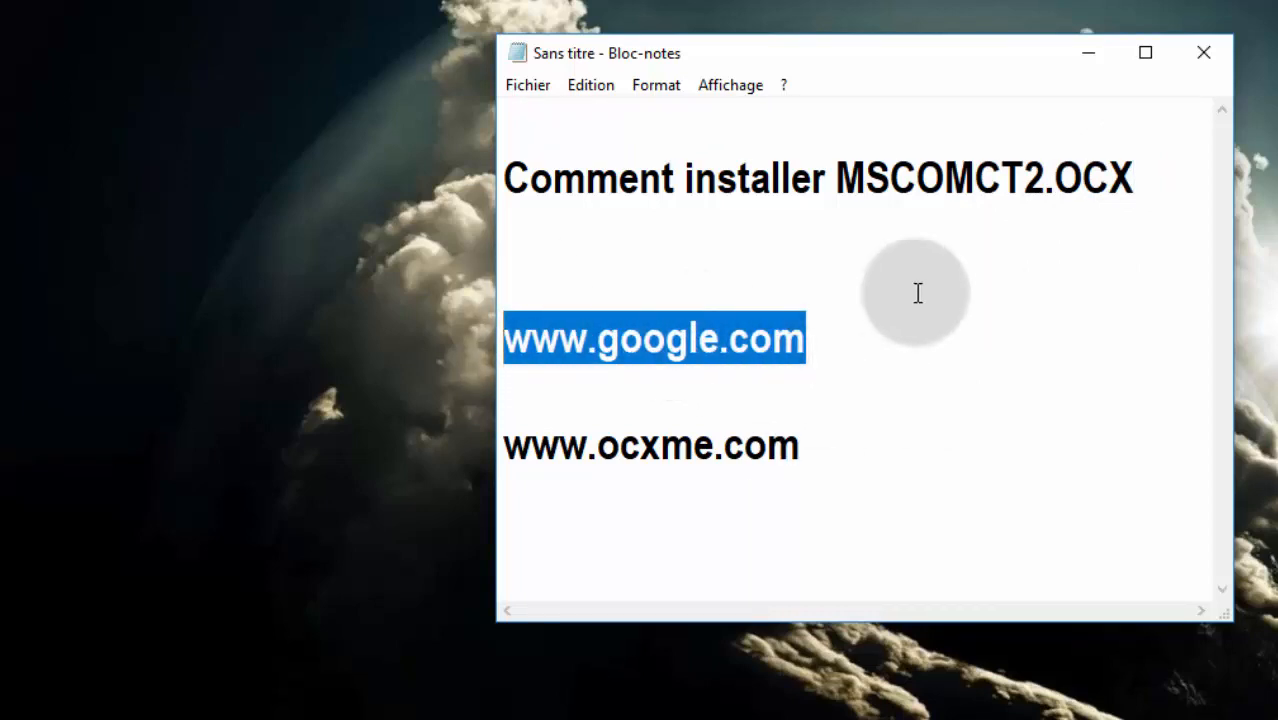
{"action": "left_click", "coordinate": [831, 440]}
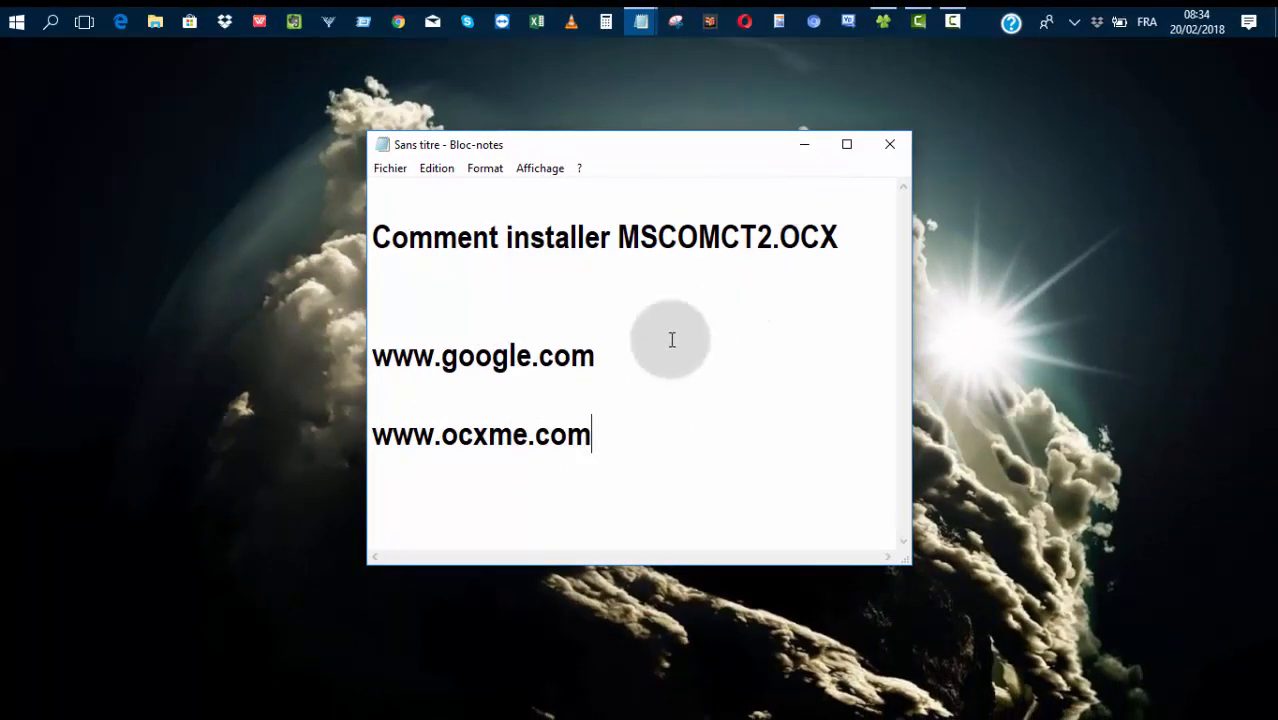
Switch to the file explorer window and show the Programmes et applications folder on drive F:
{"action": "left_click", "coordinate": [887, 21]}
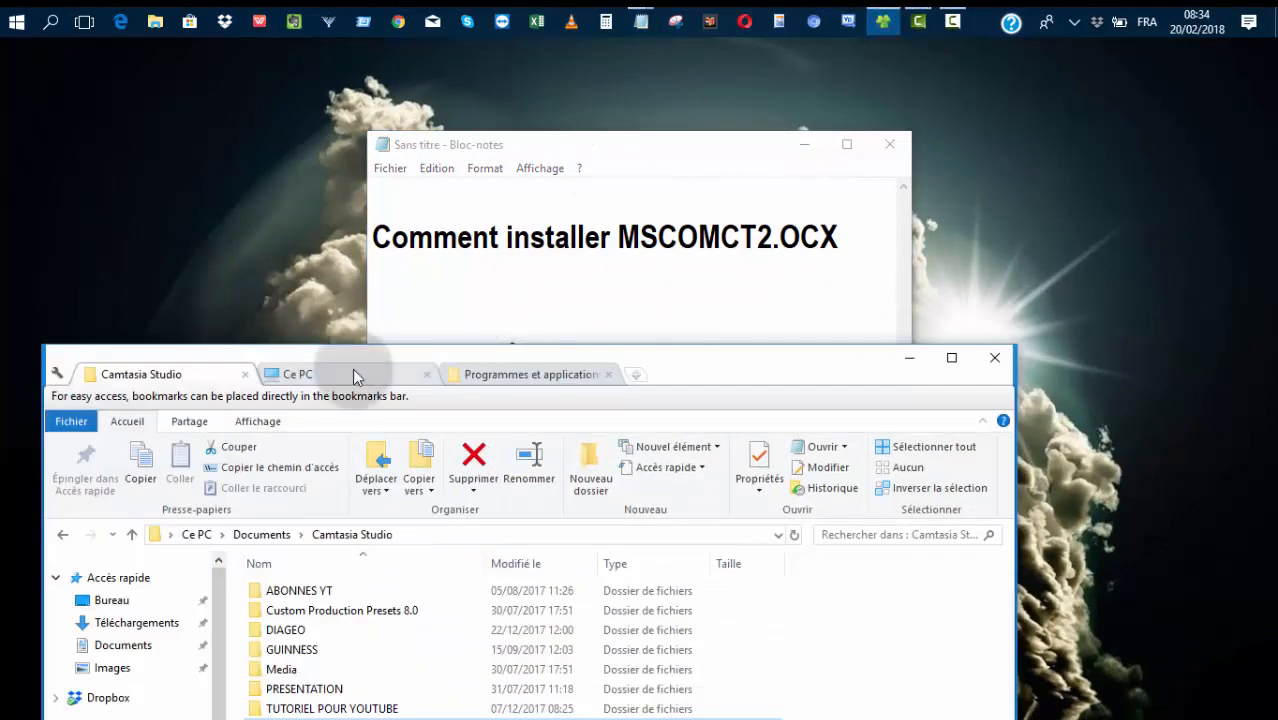
{"action": "left_click", "coordinate": [352, 370]}
{"action": "left_click_drag", "start_coordinate": [678, 352], "coordinate": [706, 165]}
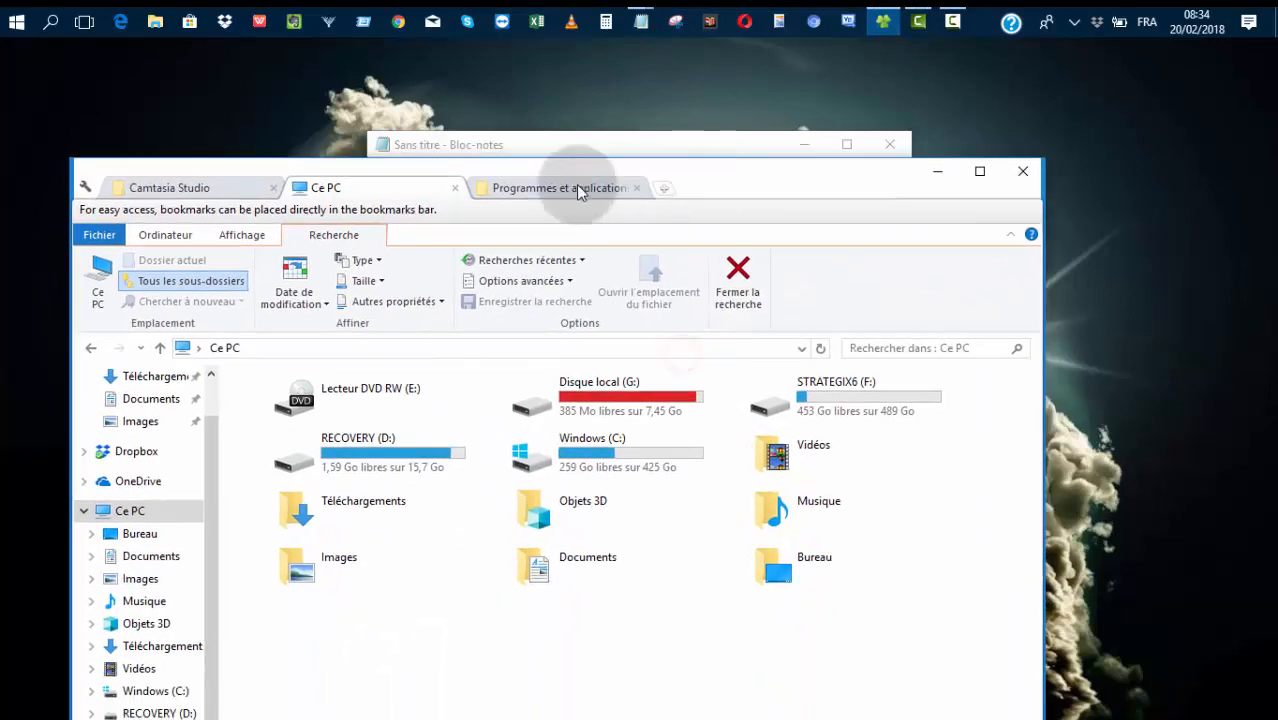
{"action": "left_click", "coordinate": [533, 177]}
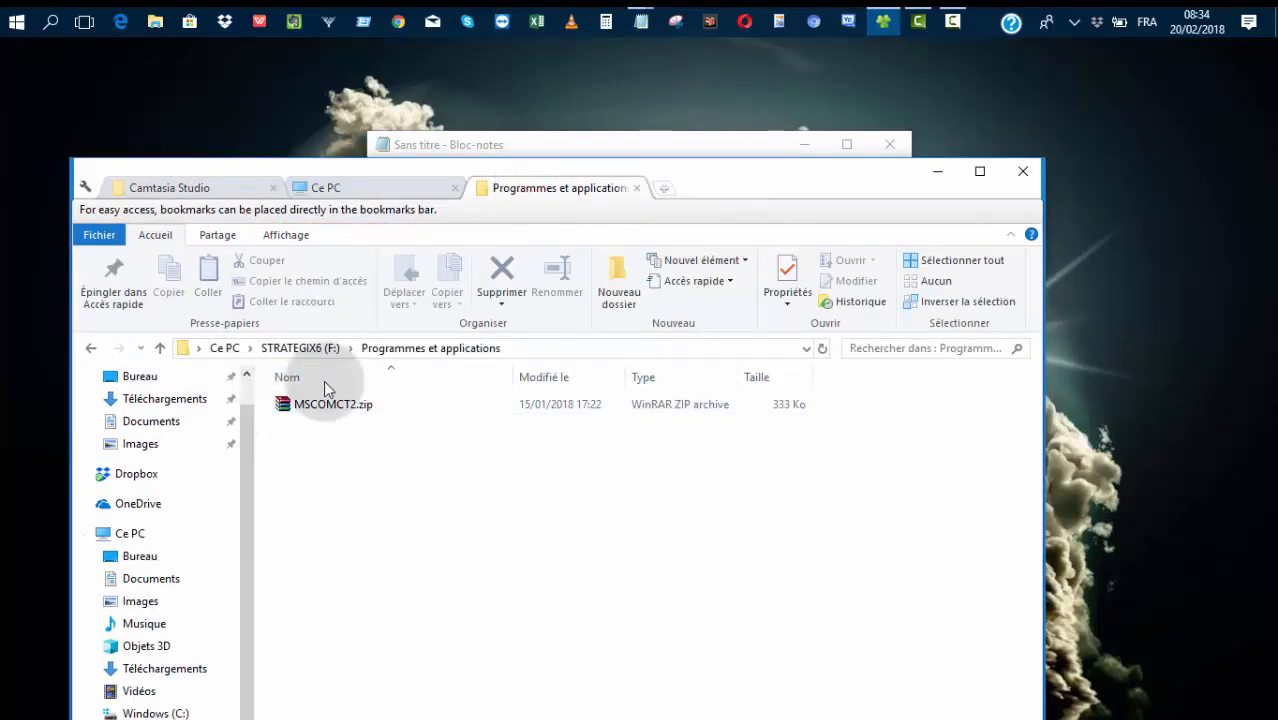
{"action": "left_click_drag", "start_coordinate": [628, 176], "coordinate": [721, 130]}
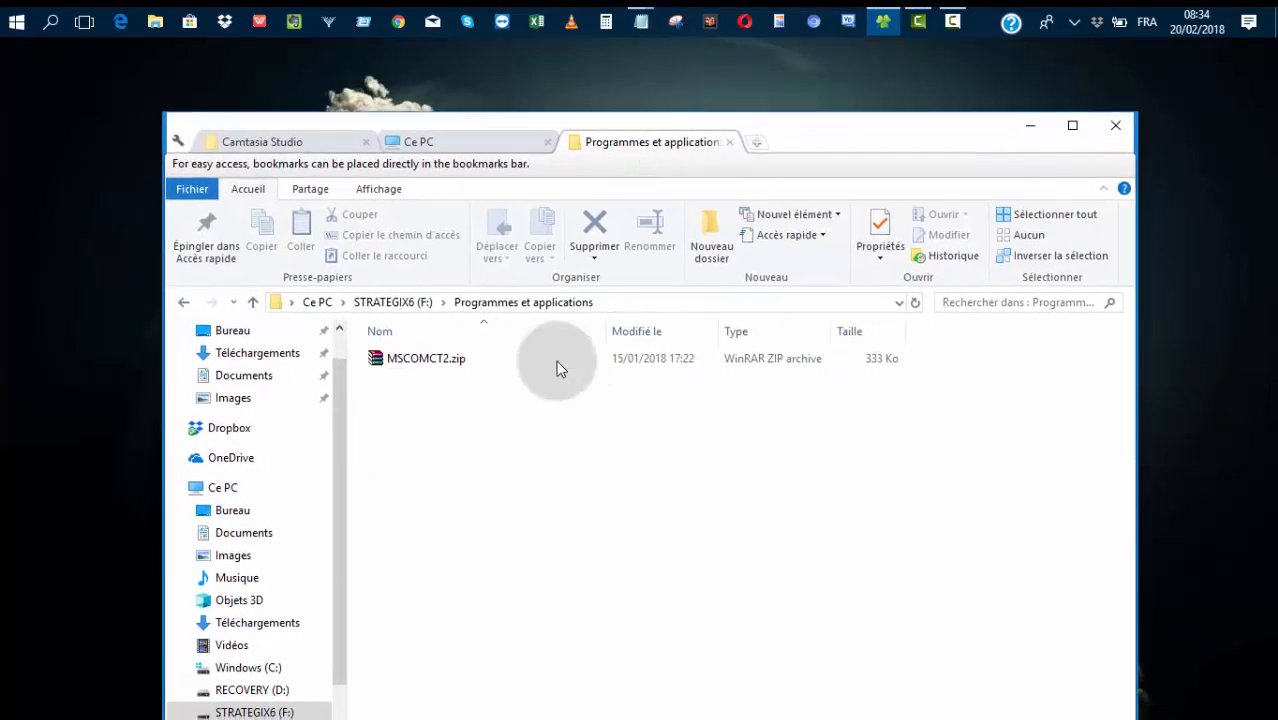
Extract MSCOMCT2.zip into its current folder and select the extracted MSCOMCT2.OCX file
{"action": "left_click", "coordinate": [421, 360]}
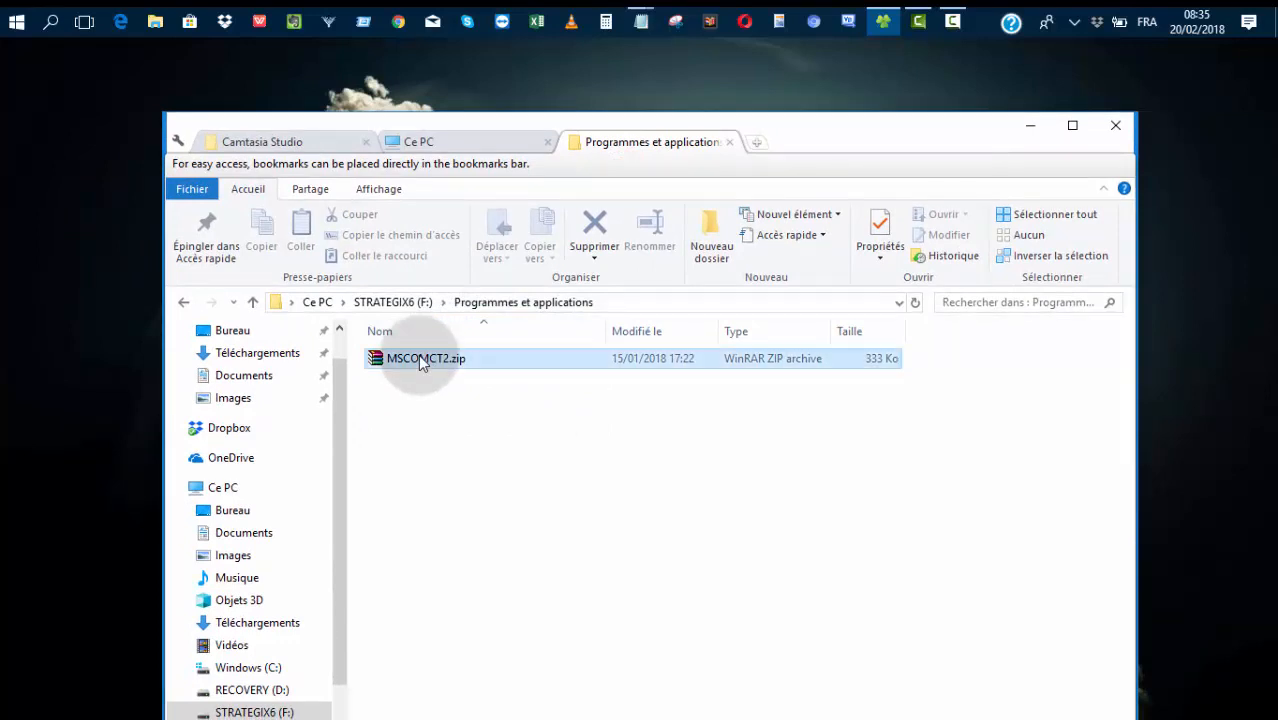
{"action": "right_click", "coordinate": [421, 360]}
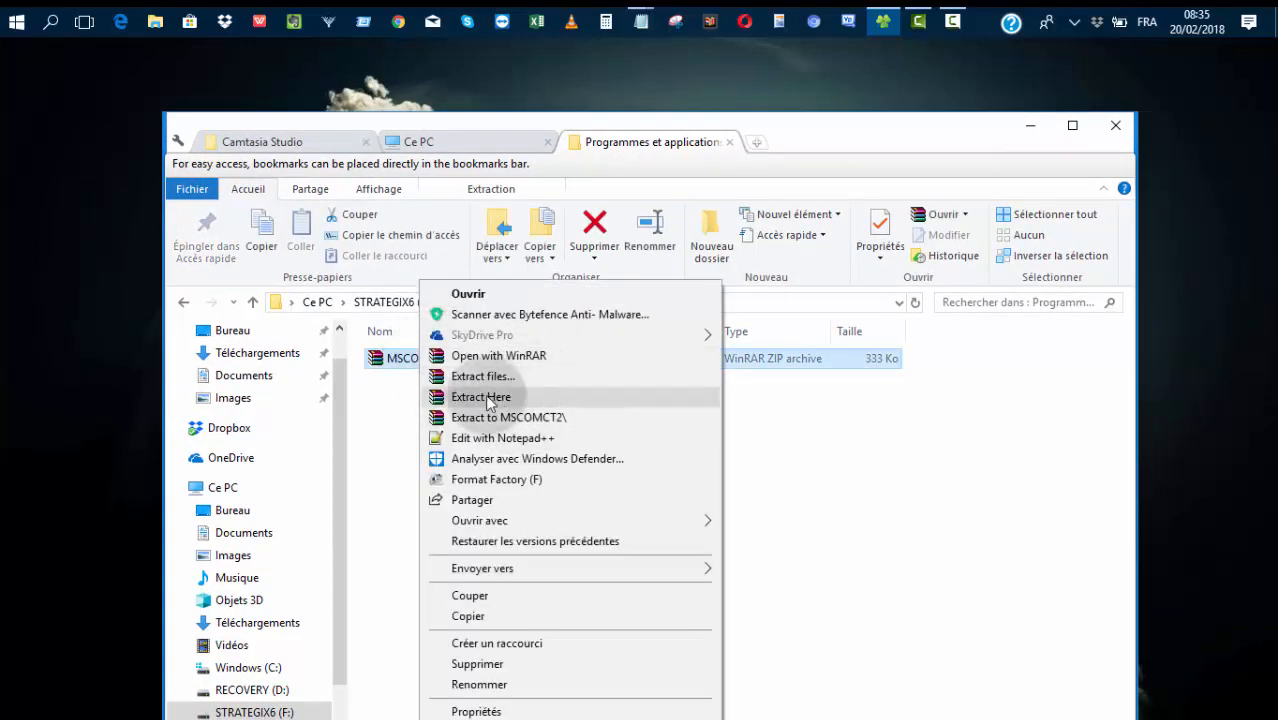
{"action": "left_click", "coordinate": [505, 397]}
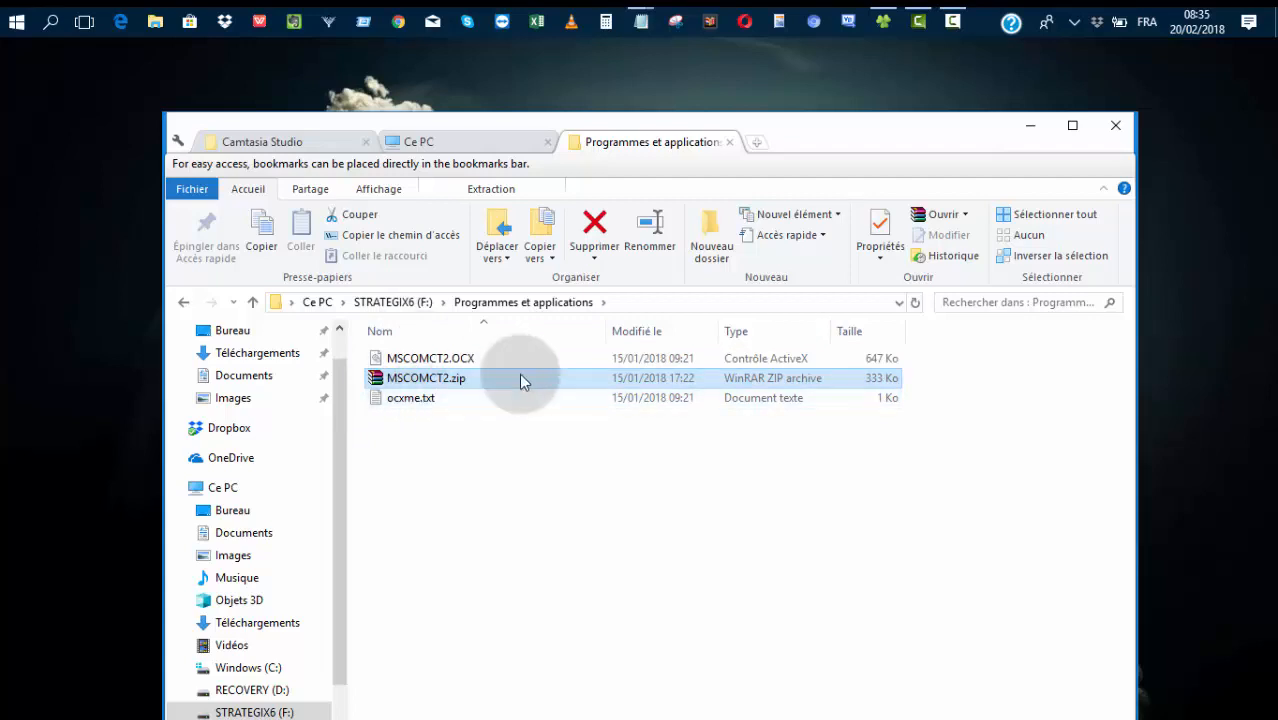
{"action": "left_click", "coordinate": [380, 360]}
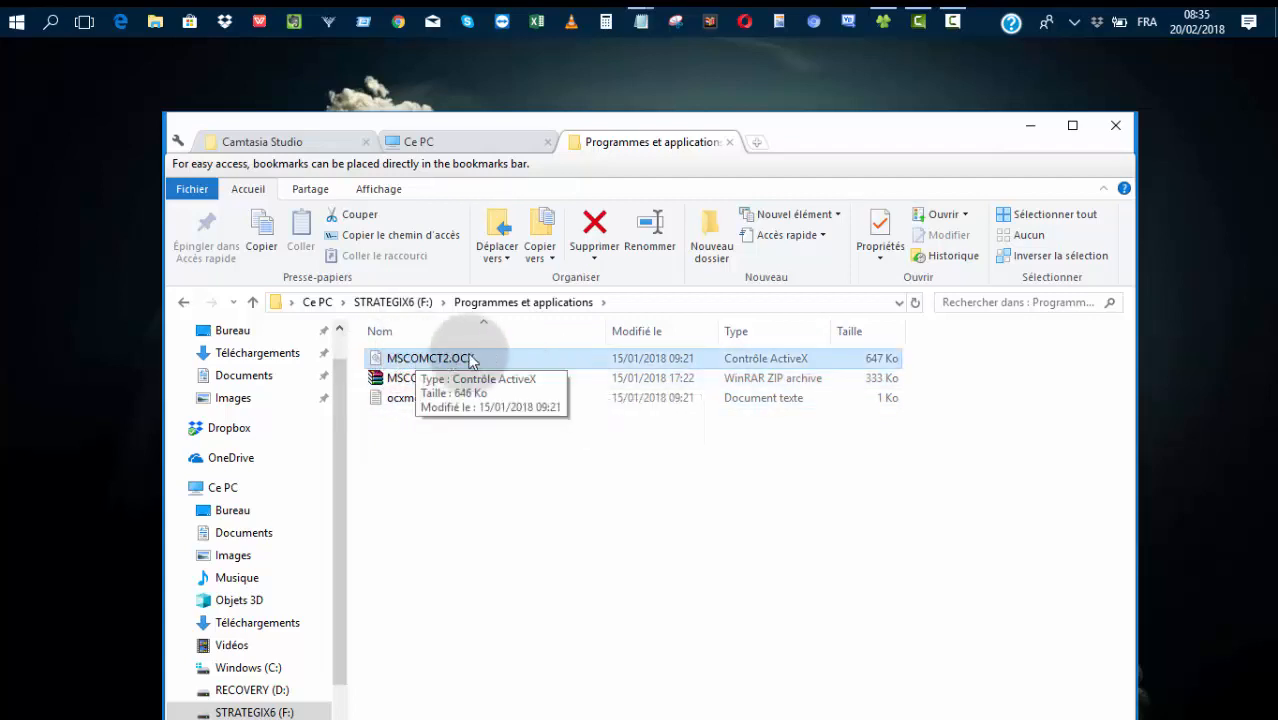
Open the properties of Ce PC to check whether the system is 32-bit or 64-bit, and close the system page
{"action": "mouse_move", "coordinate": [838, 132]}
{"action": "left_mouse_down"}
{"action": "mouse_move", "coordinate": [836, 277]}
{"action": "mouse_move", "coordinate": [830, 111]}
{"action": "mouse_move", "coordinate": [844, 108]}
{"action": "mouse_move", "coordinate": [776, 303]}
{"action": "mouse_move", "coordinate": [850, 157]}
{"action": "mouse_move", "coordinate": [837, 148]}
{"action": "left_mouse_up"}
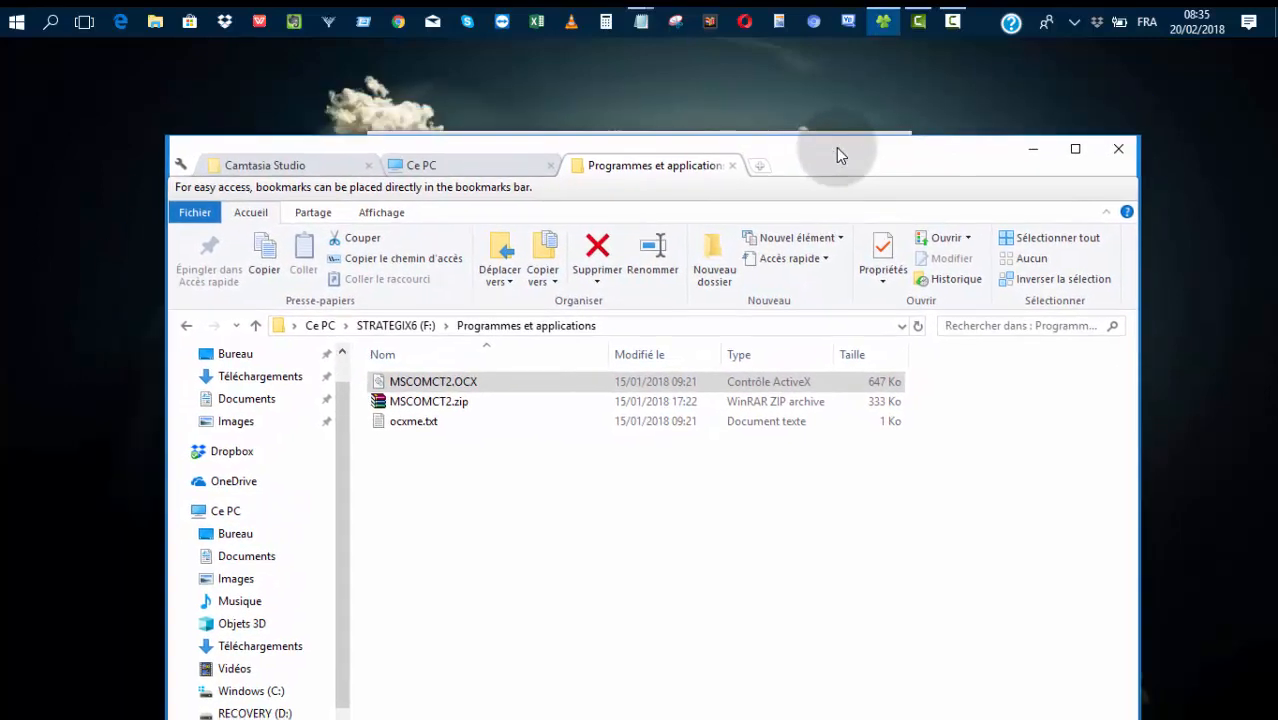
{"action": "left_click", "coordinate": [430, 166]}
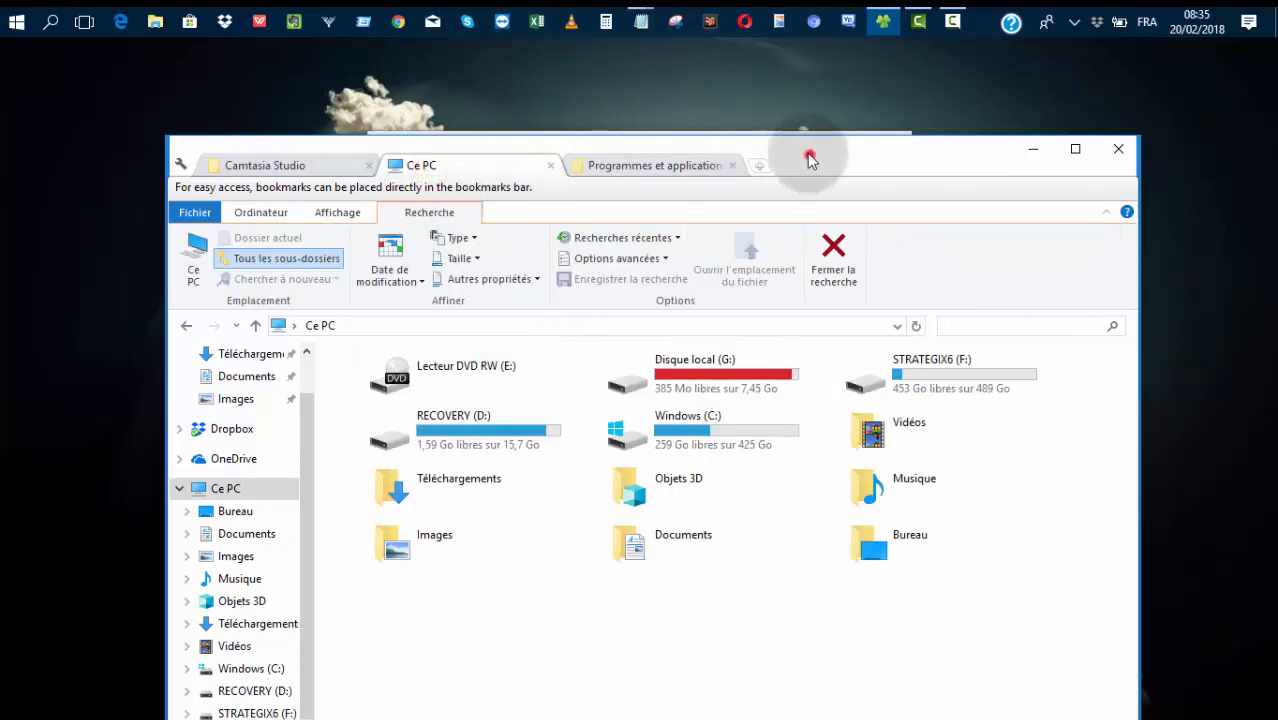
{"action": "left_click_drag", "start_coordinate": [810, 160], "coordinate": [790, 88]}
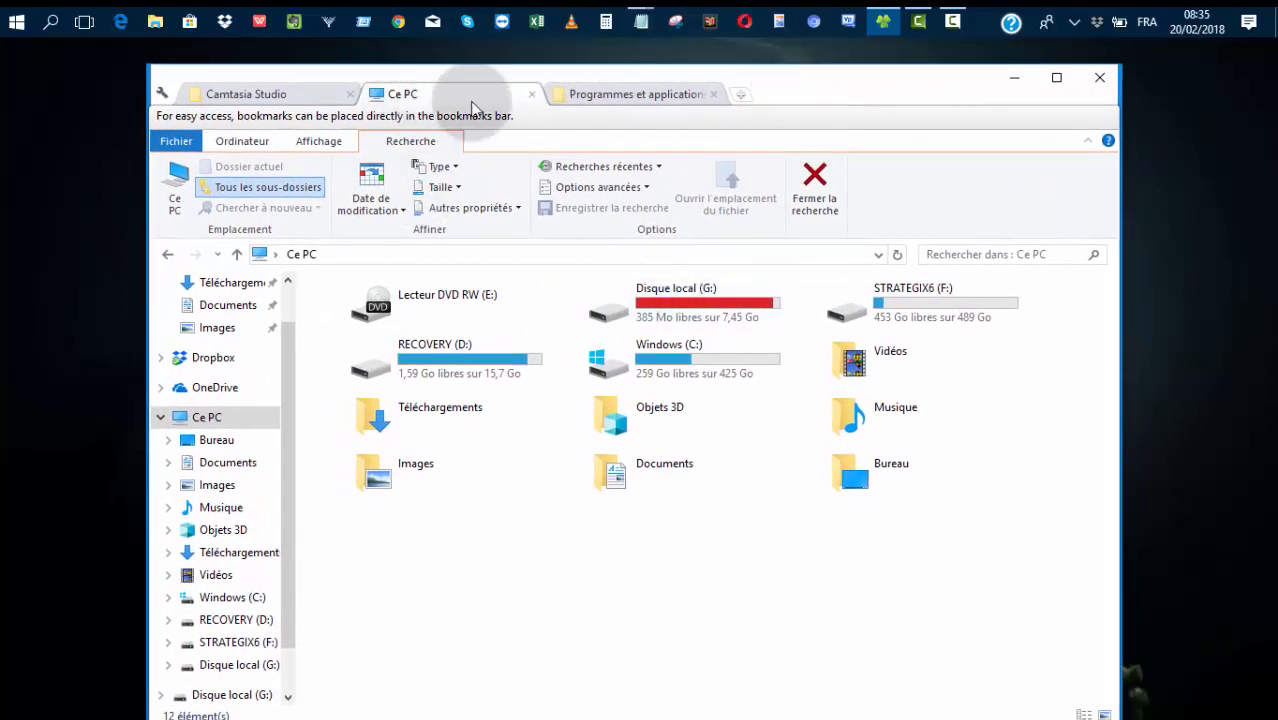
{"action": "right_click", "coordinate": [601, 608]}
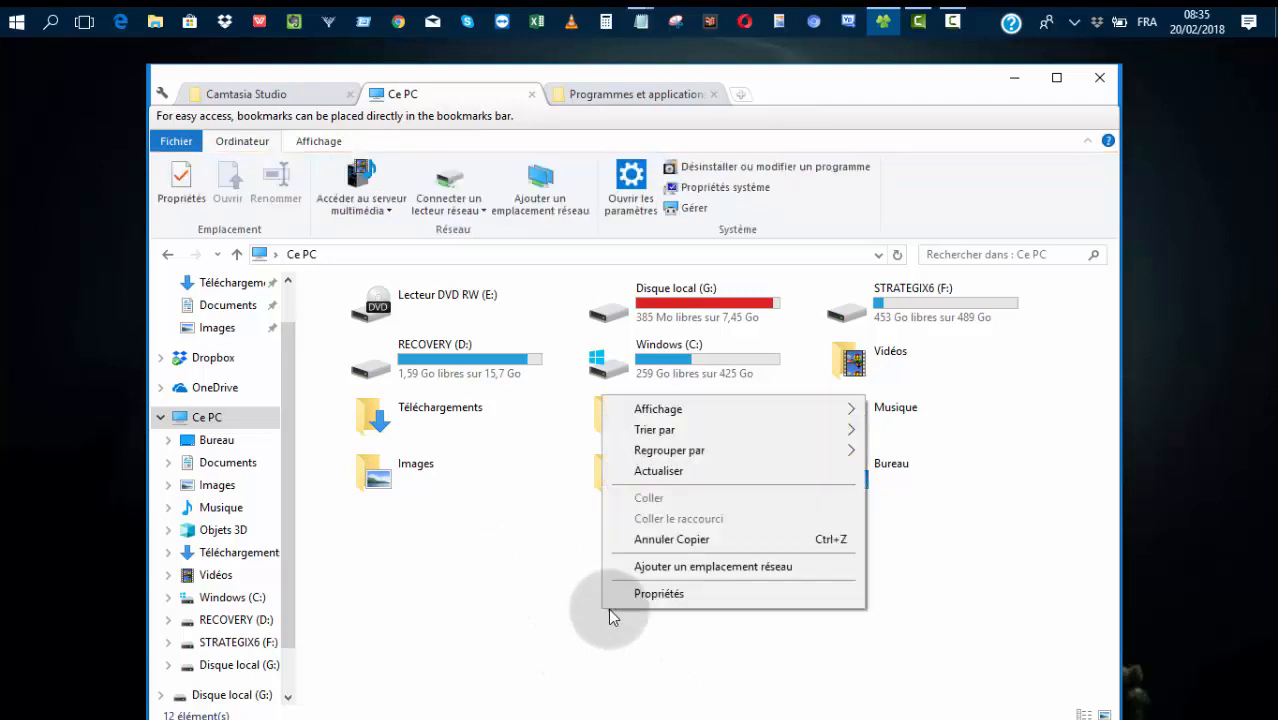
{"action": "left_click", "coordinate": [670, 592]}
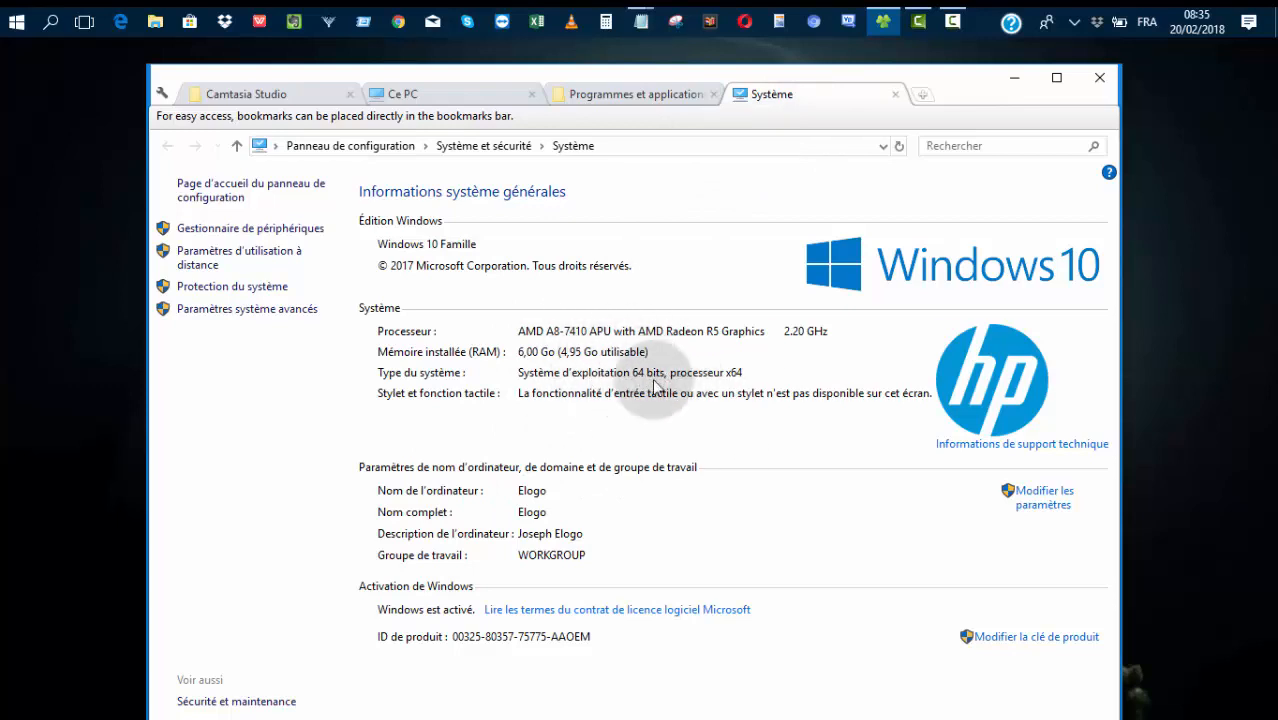
{"action": "left_click", "coordinate": [895, 94]}
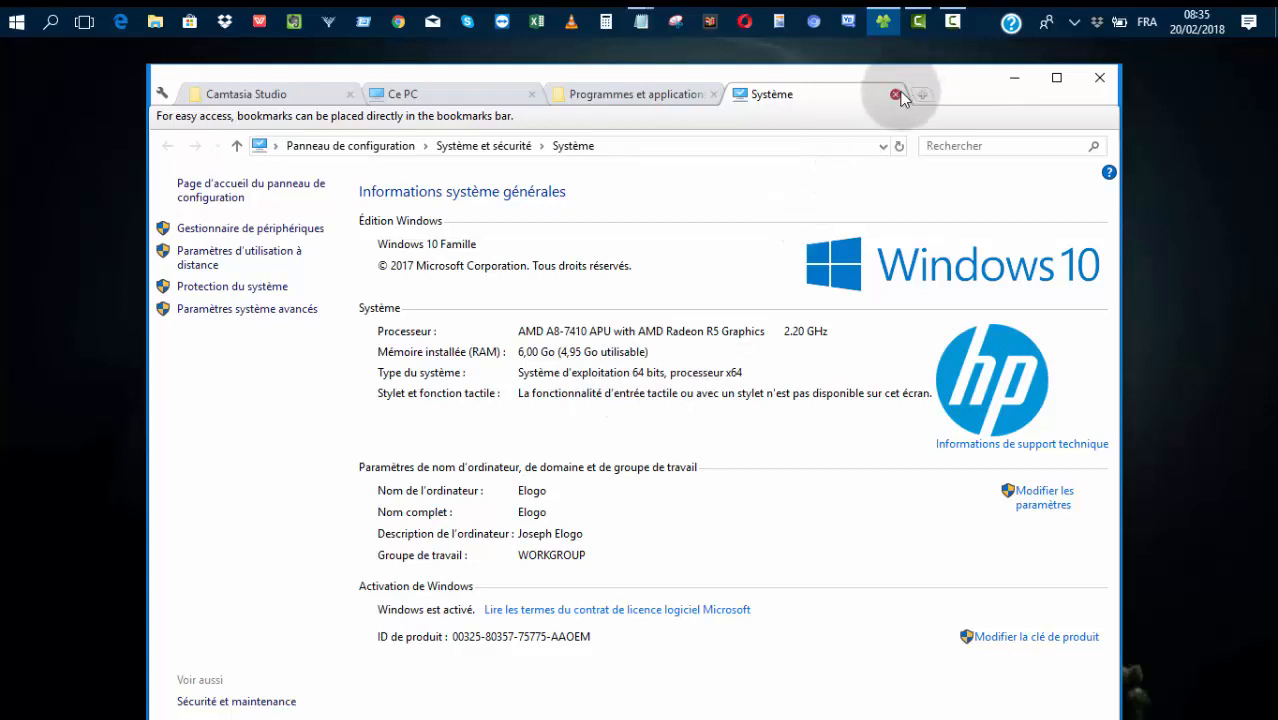
Open the Windows folder on drive C: from Ce PC
{"action": "left_click", "coordinate": [456, 95]}
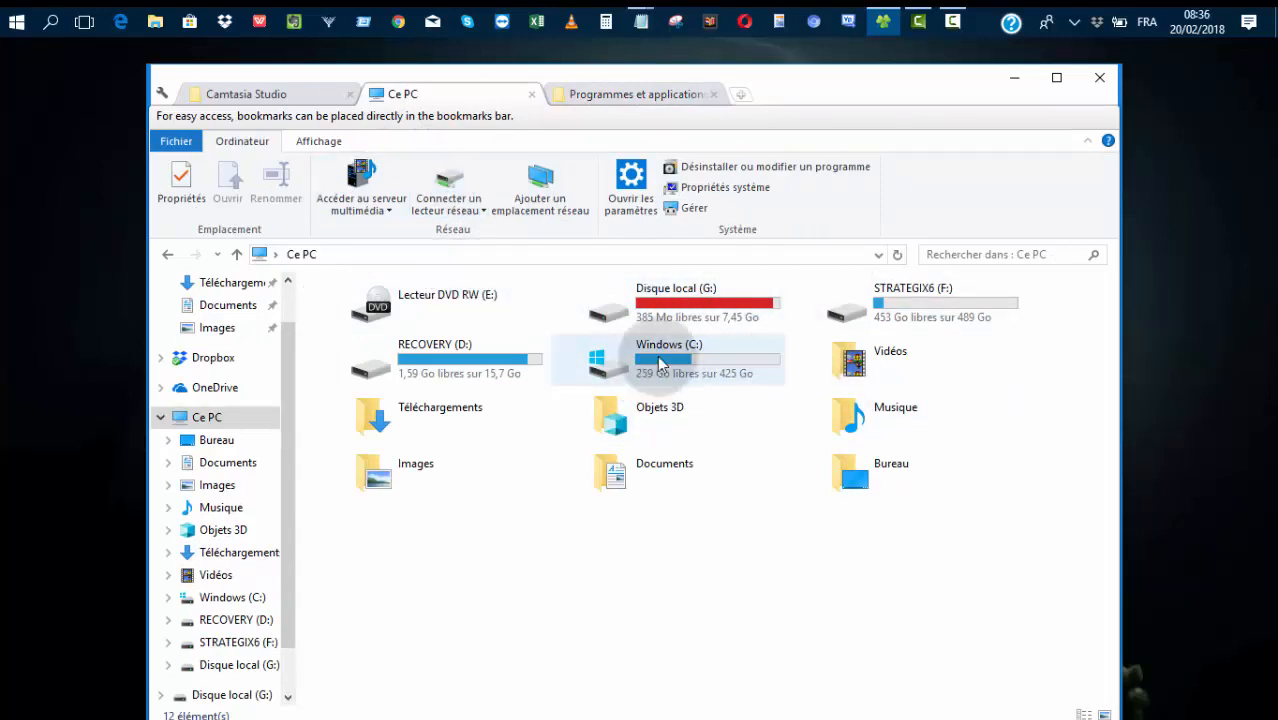
{"action": "double_click", "coordinate": [690, 367]}
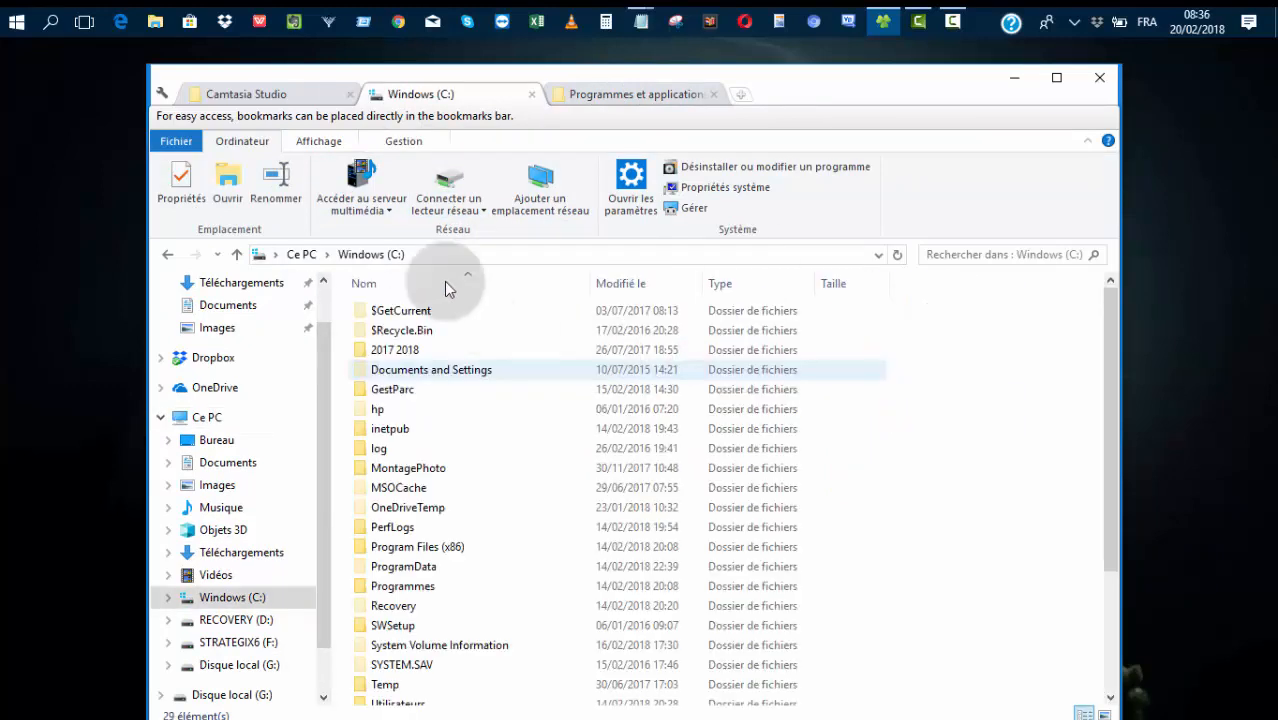
{"action": "scroll", "coordinate": [555, 429], "scroll_direction": "down", "scroll_amount": 3}
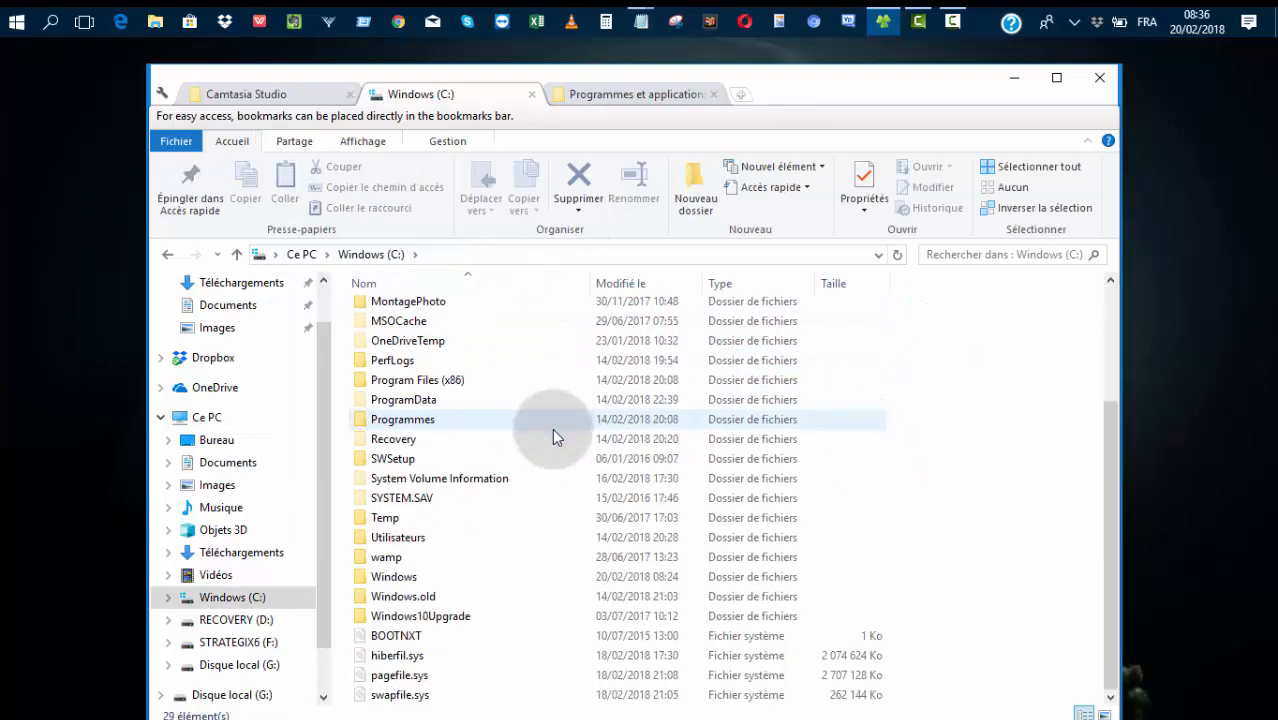
{"action": "left_click", "coordinate": [416, 577]}
{"action": "double_click", "coordinate": [416, 577]}
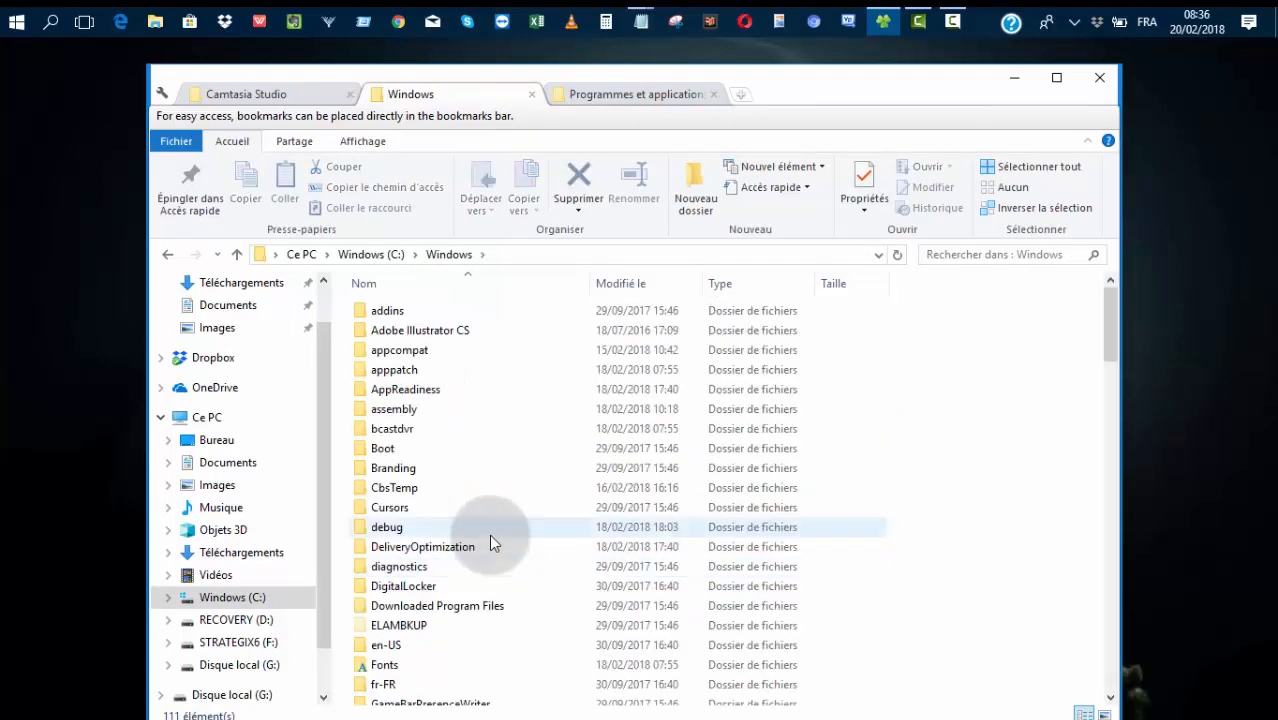
Locate the System32 and SysWOW64 folders inside C:\Windows and minimize the file explorer
{"action": "left_click", "coordinate": [488, 531]}
{"action": "key", "text": "s"}
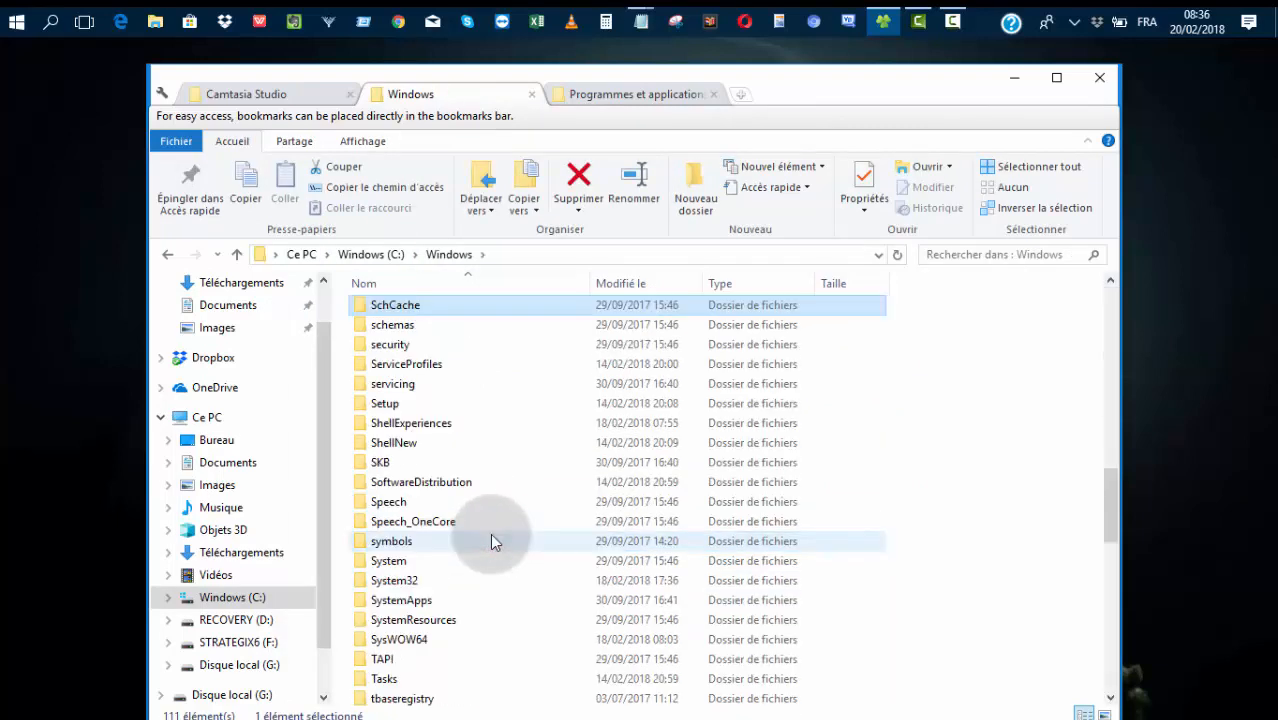
{"action": "scroll", "coordinate": [491, 500], "scroll_direction": "down", "scroll_amount": 2}
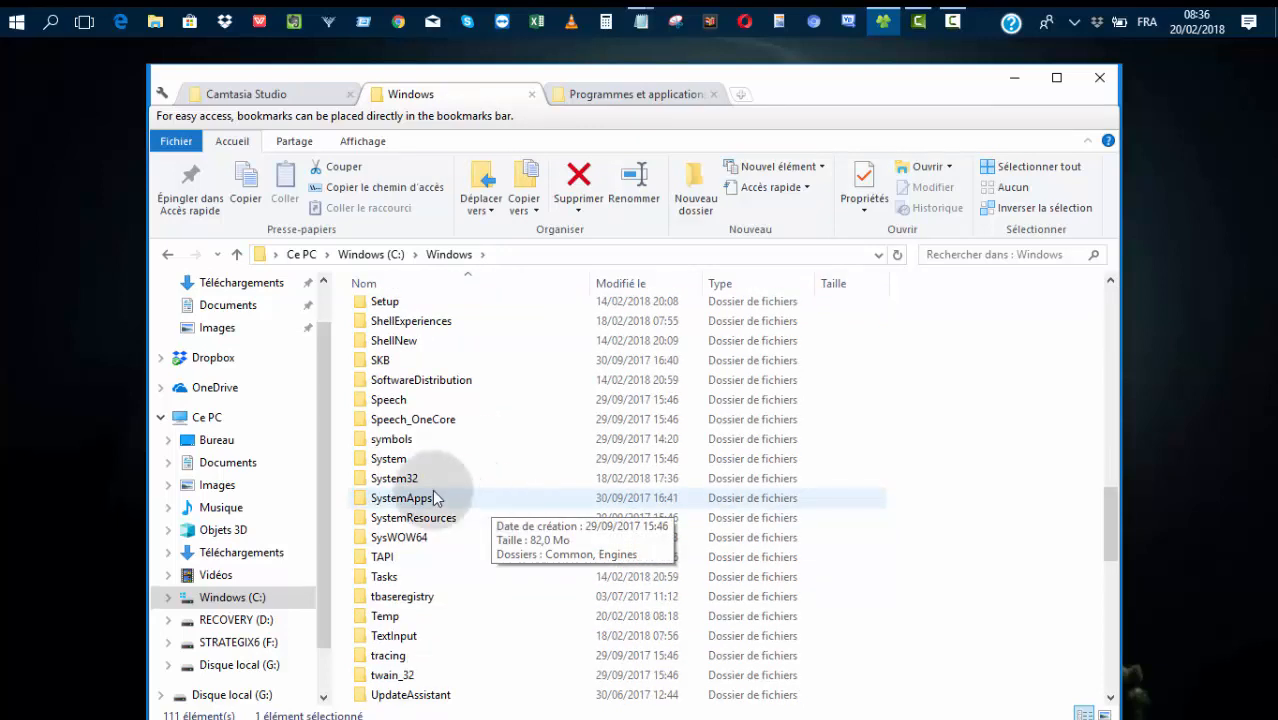
{"action": "left_click", "coordinate": [412, 478]}
{"action": "left_click", "coordinate": [405, 540]}
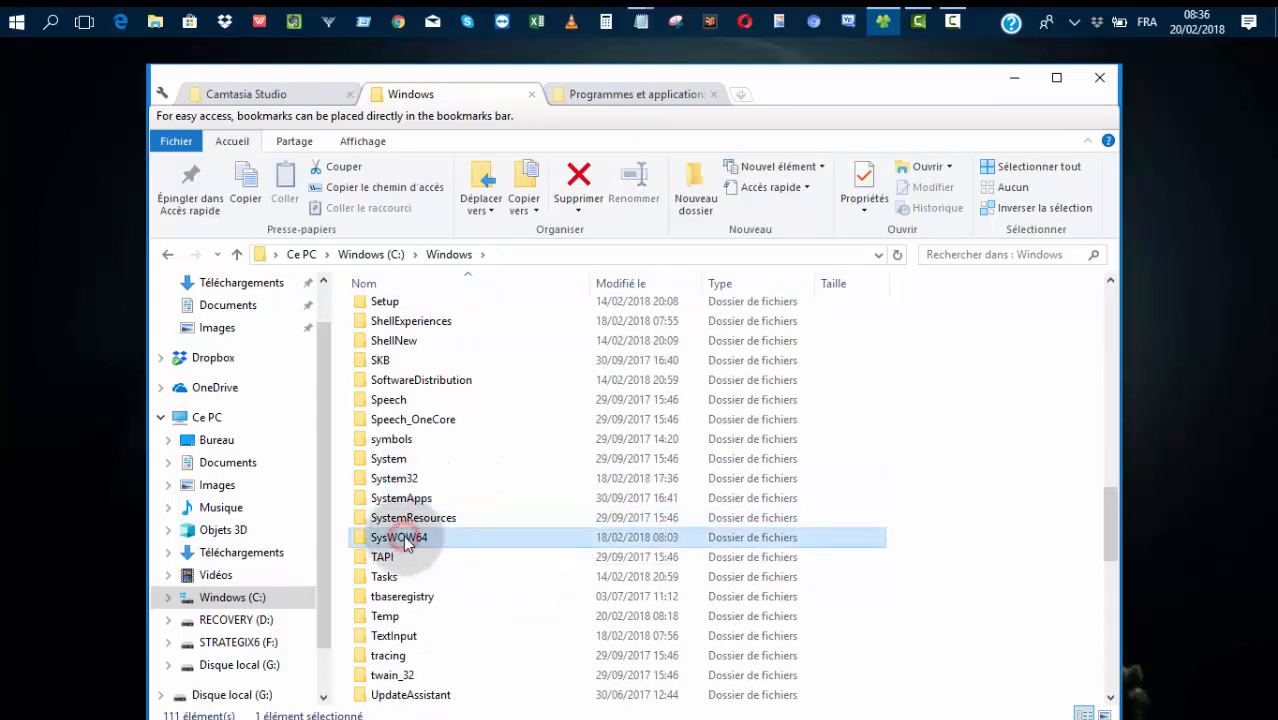
{"action": "left_click", "coordinate": [405, 480]}
{"action": "left_click", "coordinate": [405, 535]}
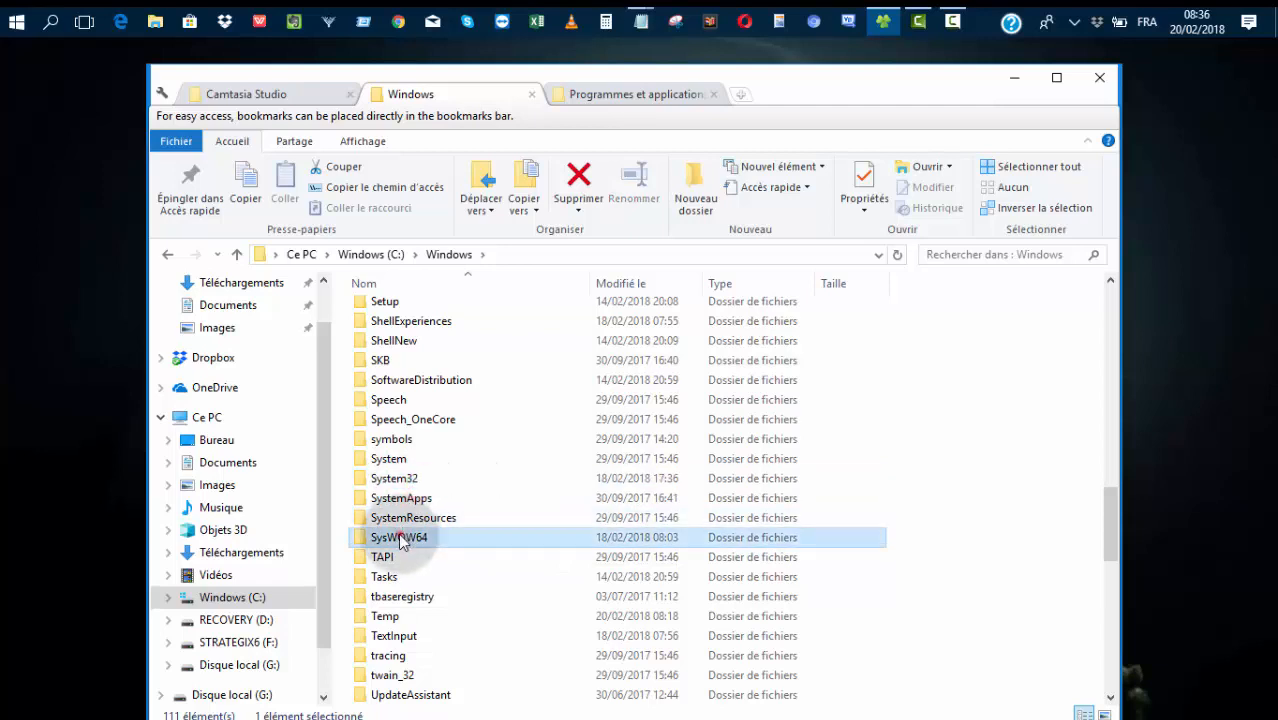
{"action": "left_click", "coordinate": [405, 479]}
{"action": "left_click", "coordinate": [405, 540]}
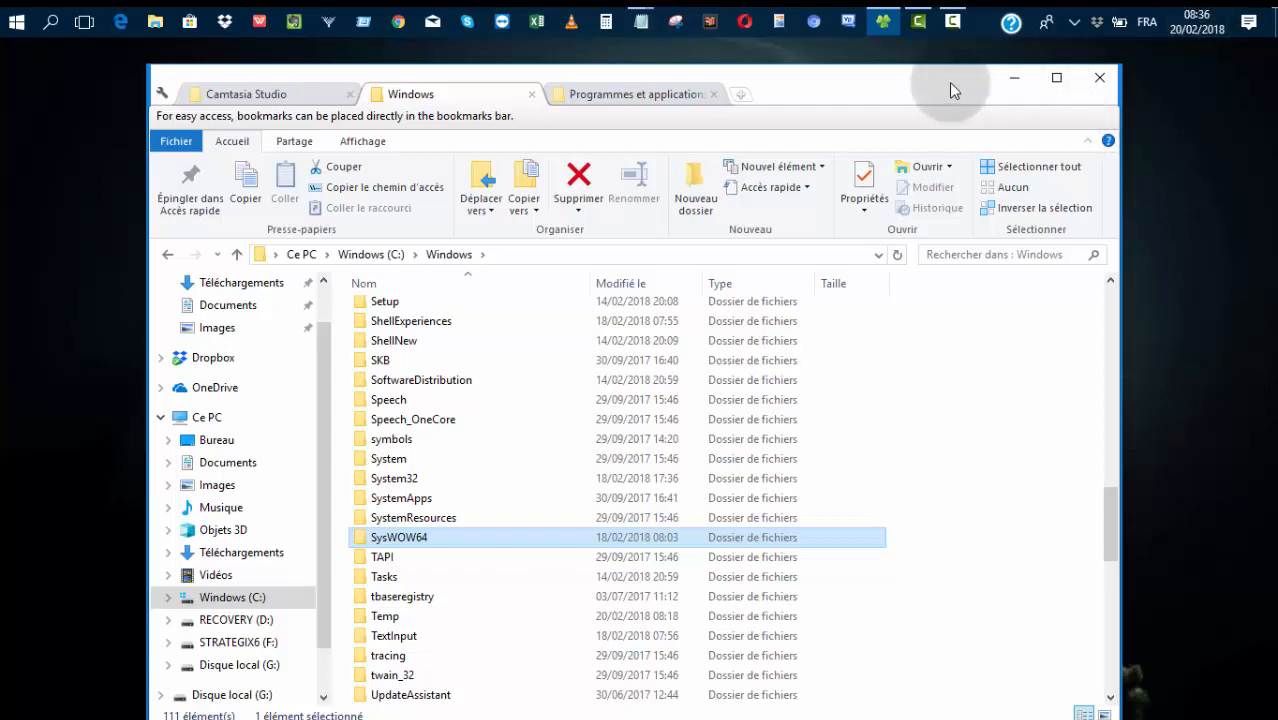
{"action": "left_click", "coordinate": [1004, 77]}
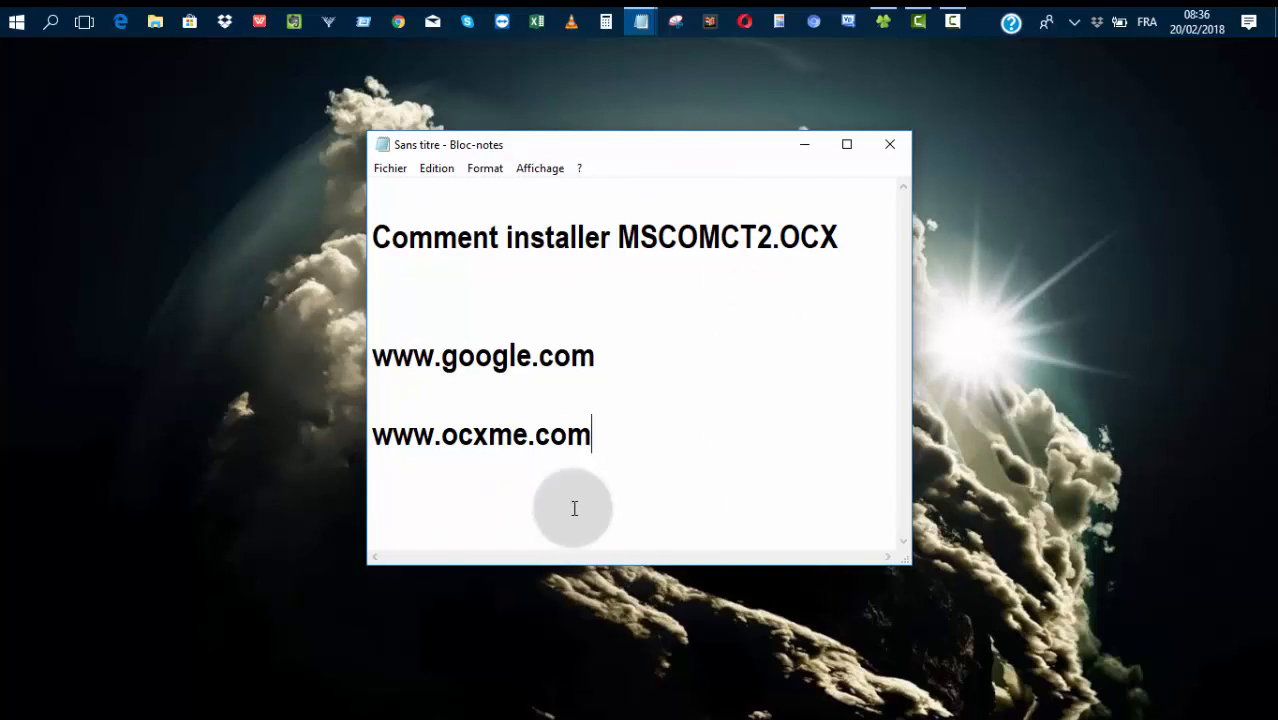
Search Windows for "invi" and try to run Invite de commandes as administrator
{"action": "key", "text": "super+x"}
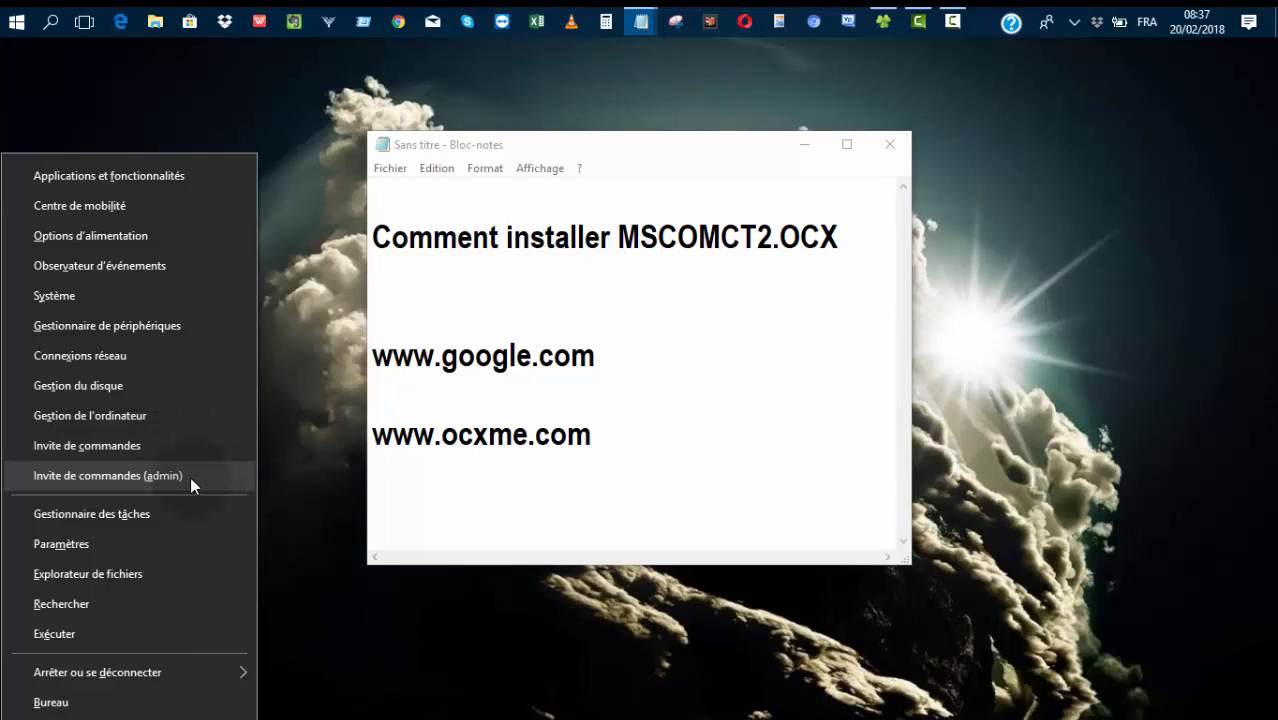
{"action": "left_click", "coordinate": [281, 442]}
{"action": "left_click", "coordinate": [55, 26]}
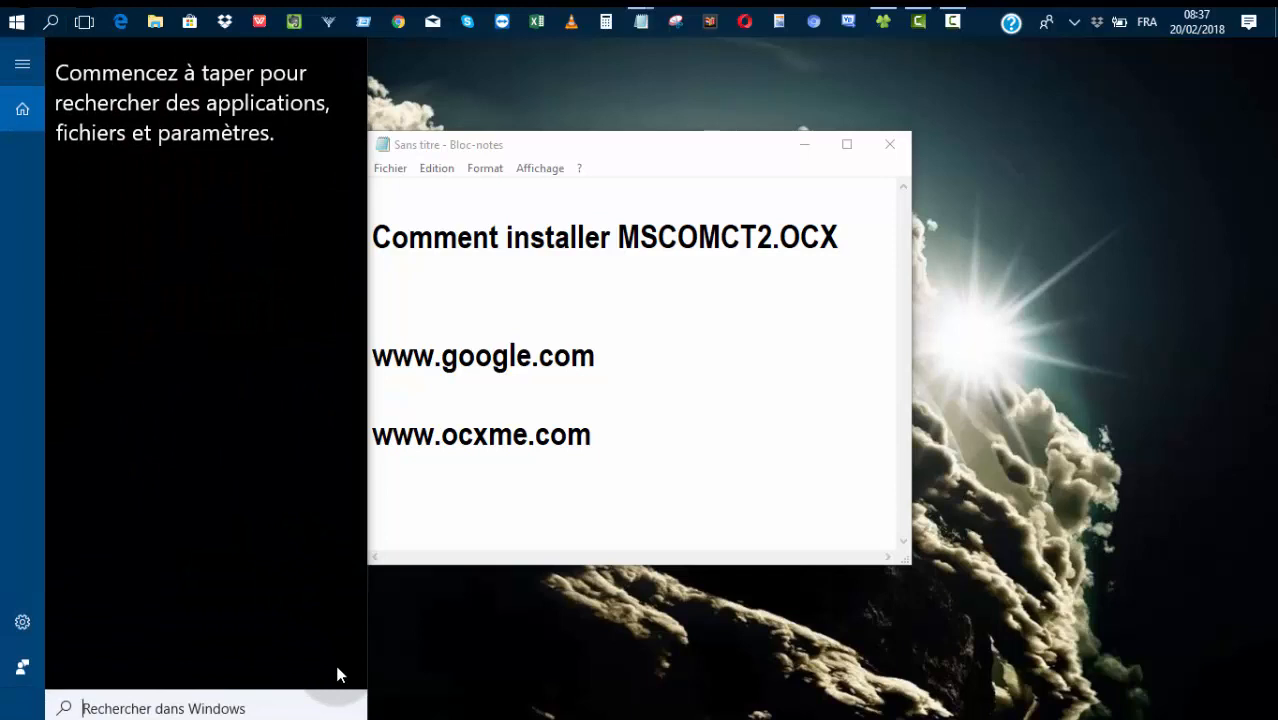
{"action": "type", "text": "invi"}
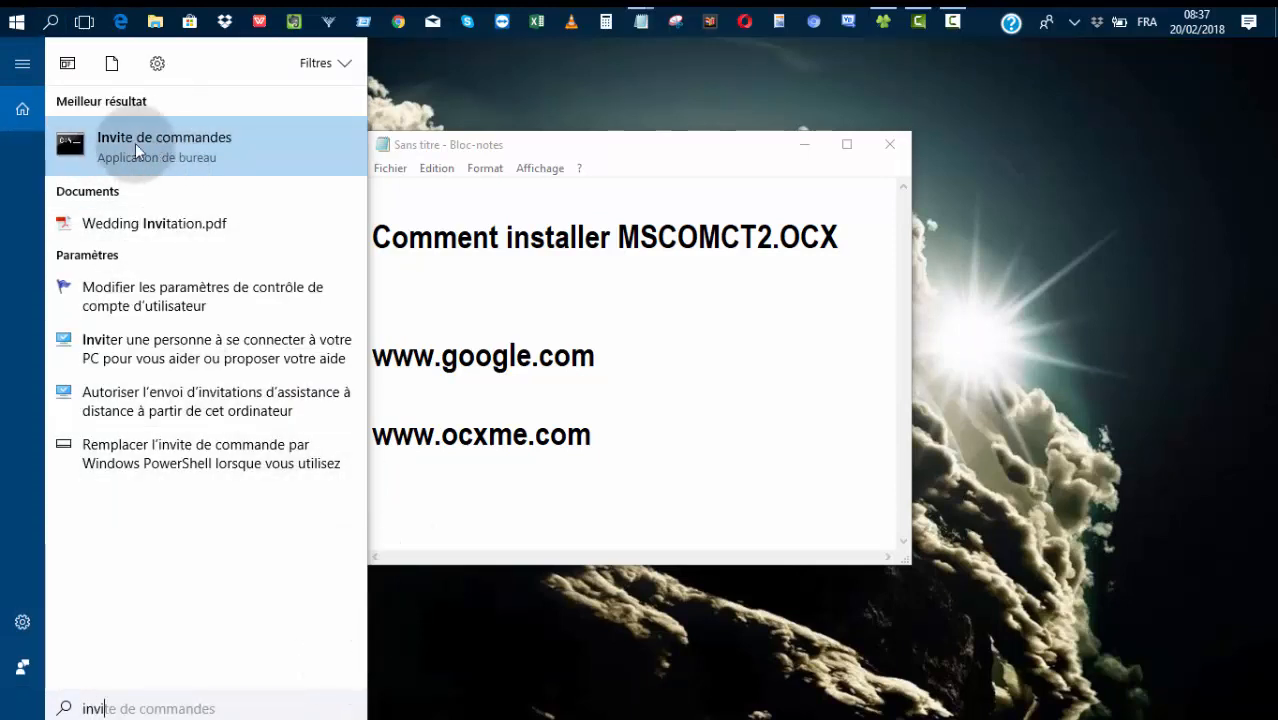
{"action": "right_click", "coordinate": [164, 147]}
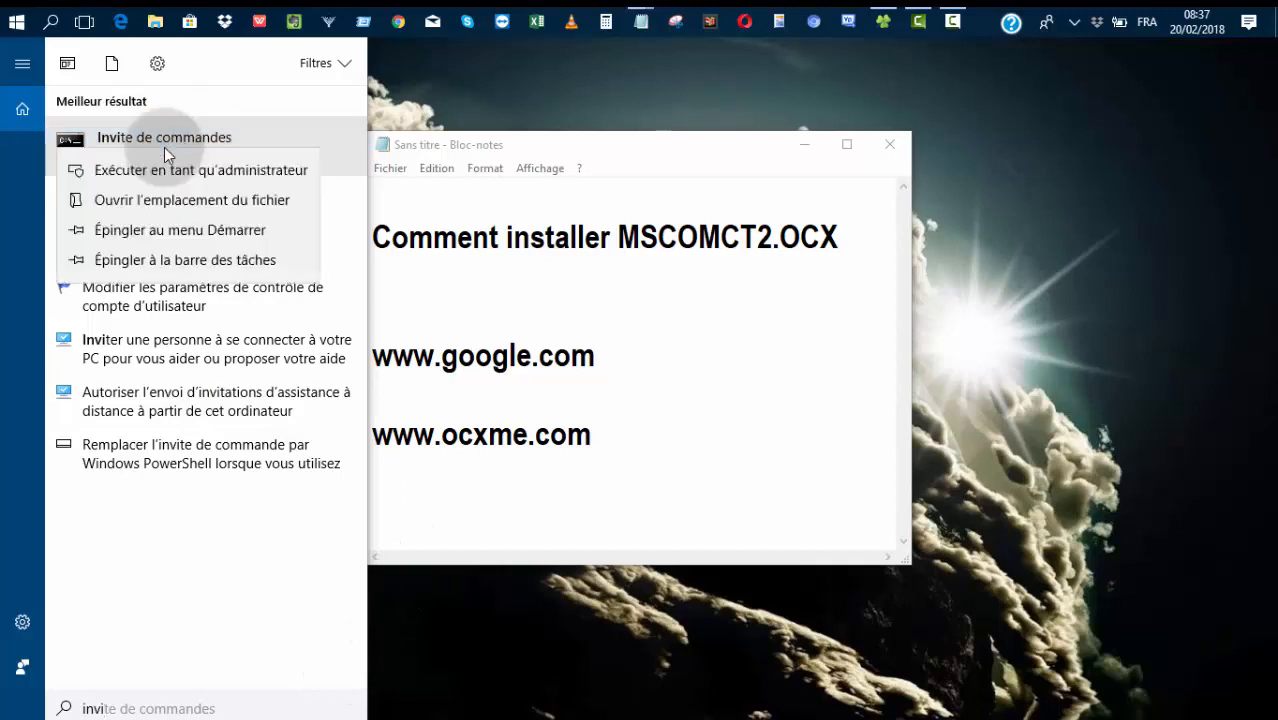
{"action": "left_click", "coordinate": [239, 173]}
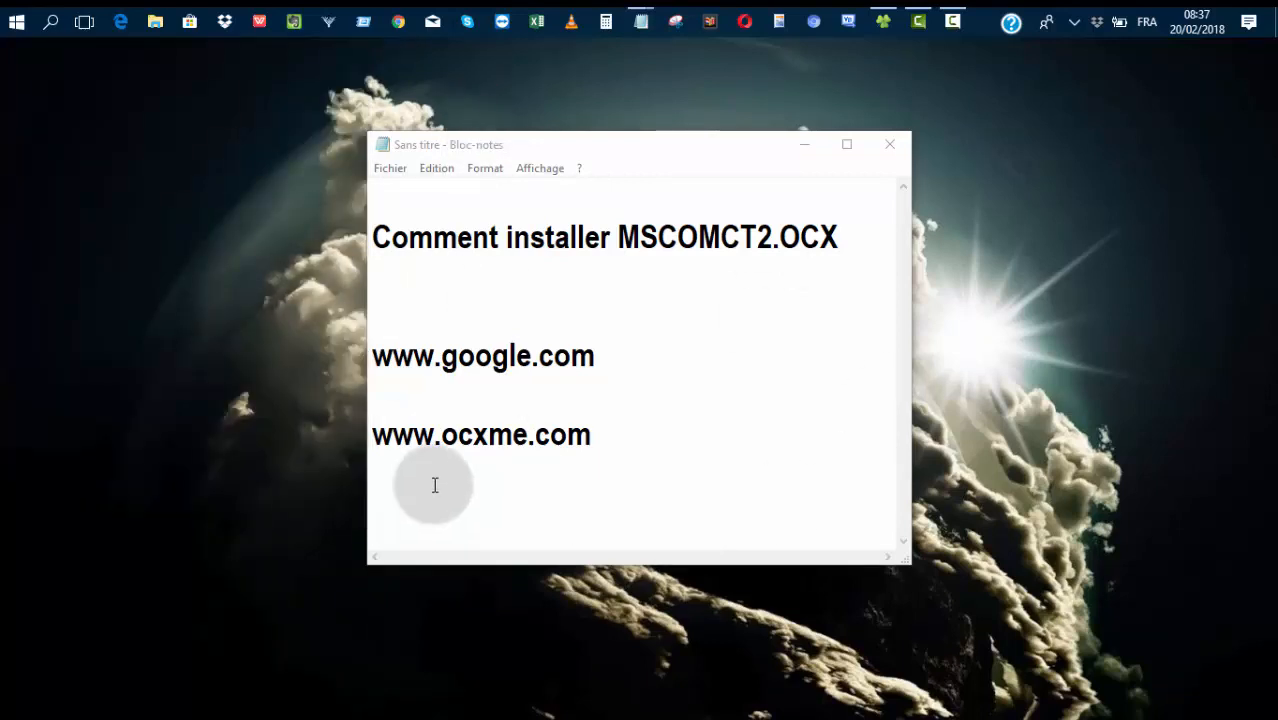
Open Invite de commandes (admin) to get a command prompt with administrator rights
{"action": "key", "text": "super+x"}
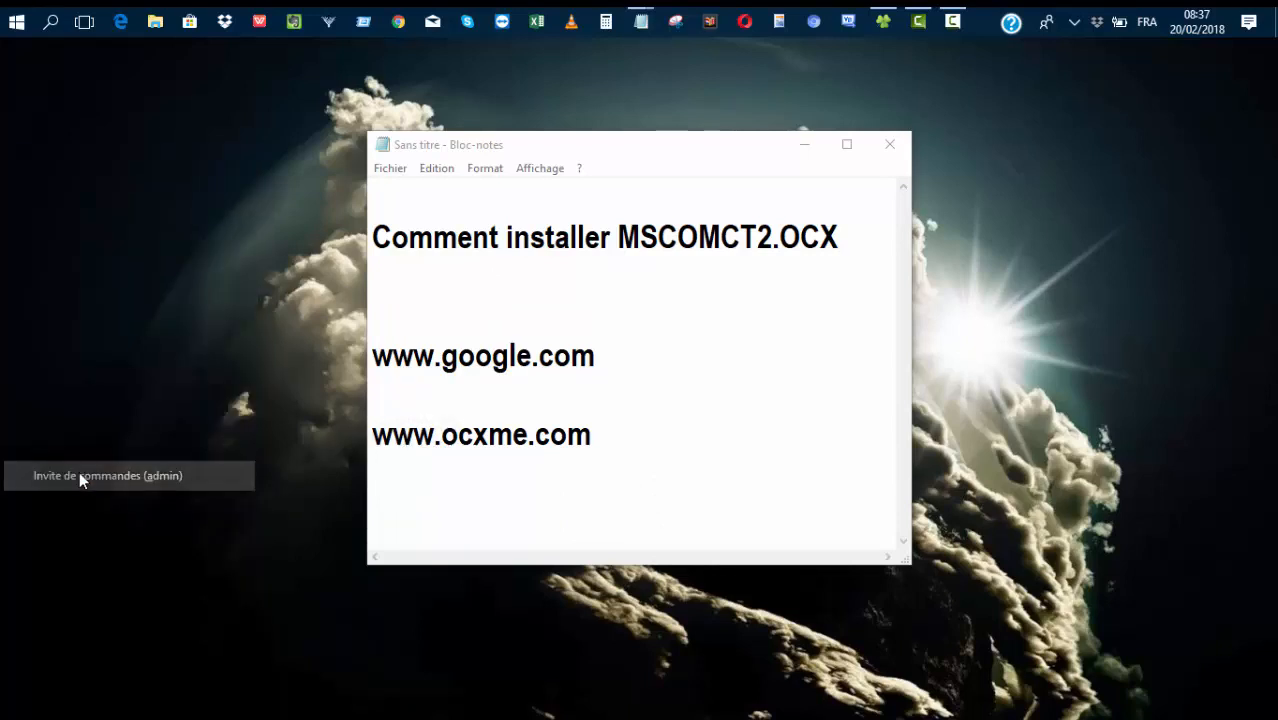
{"action": "left_click", "coordinate": [539, 533]}
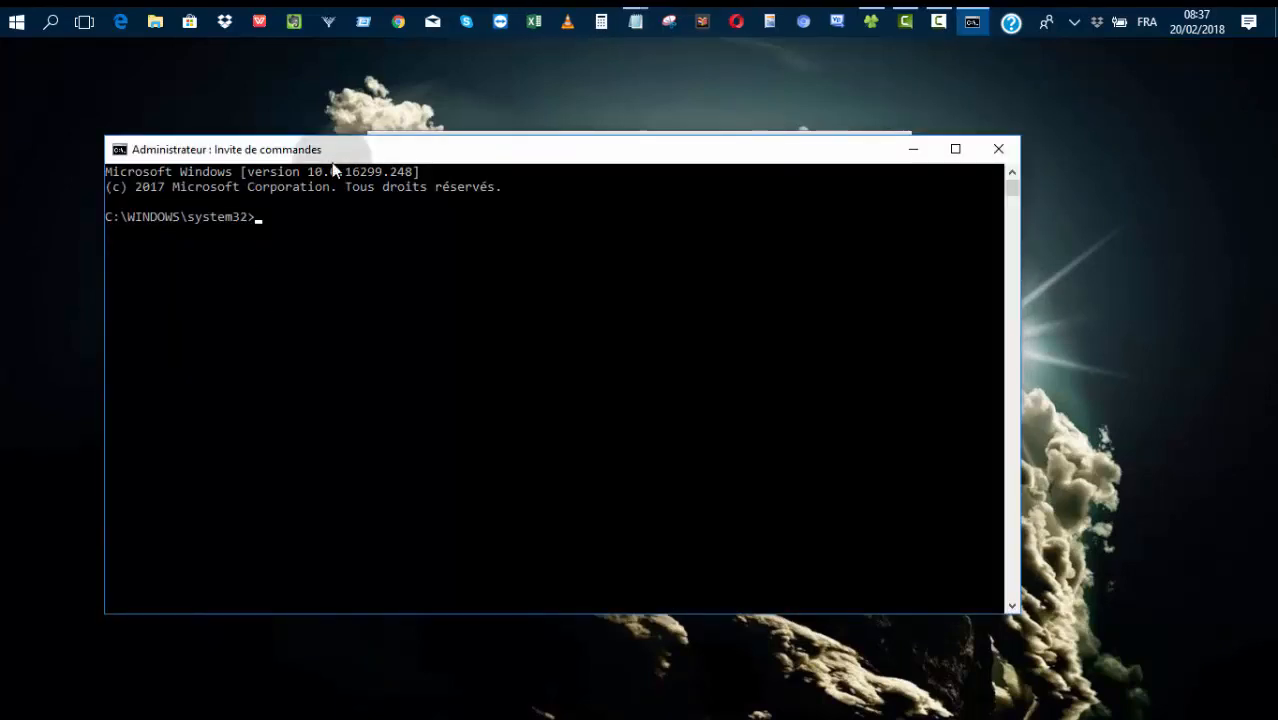
Narrow the command prompt window and copy MSCOMCT2.OCX from the Programmes et applications folder on drive F:
{"action": "left_click_drag", "start_coordinate": [584, 154], "coordinate": [619, 112]}
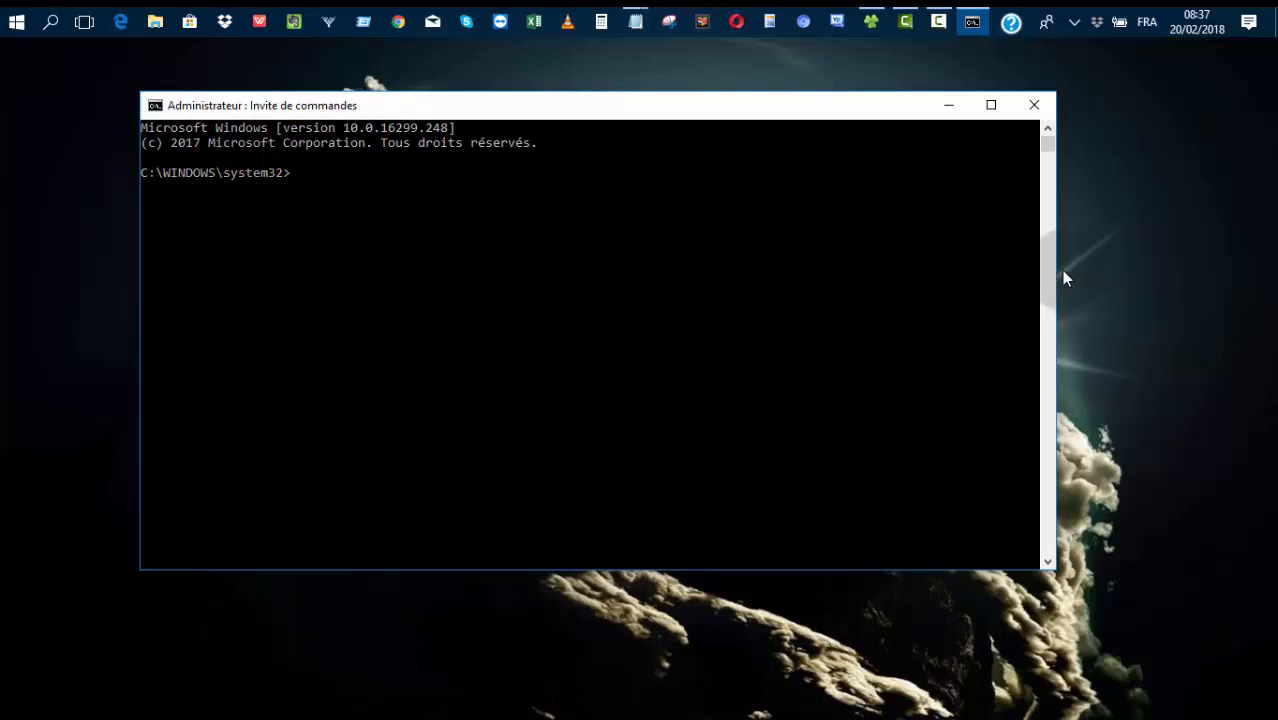
{"action": "left_click_drag", "start_coordinate": [1057, 270], "coordinate": [893, 272]}
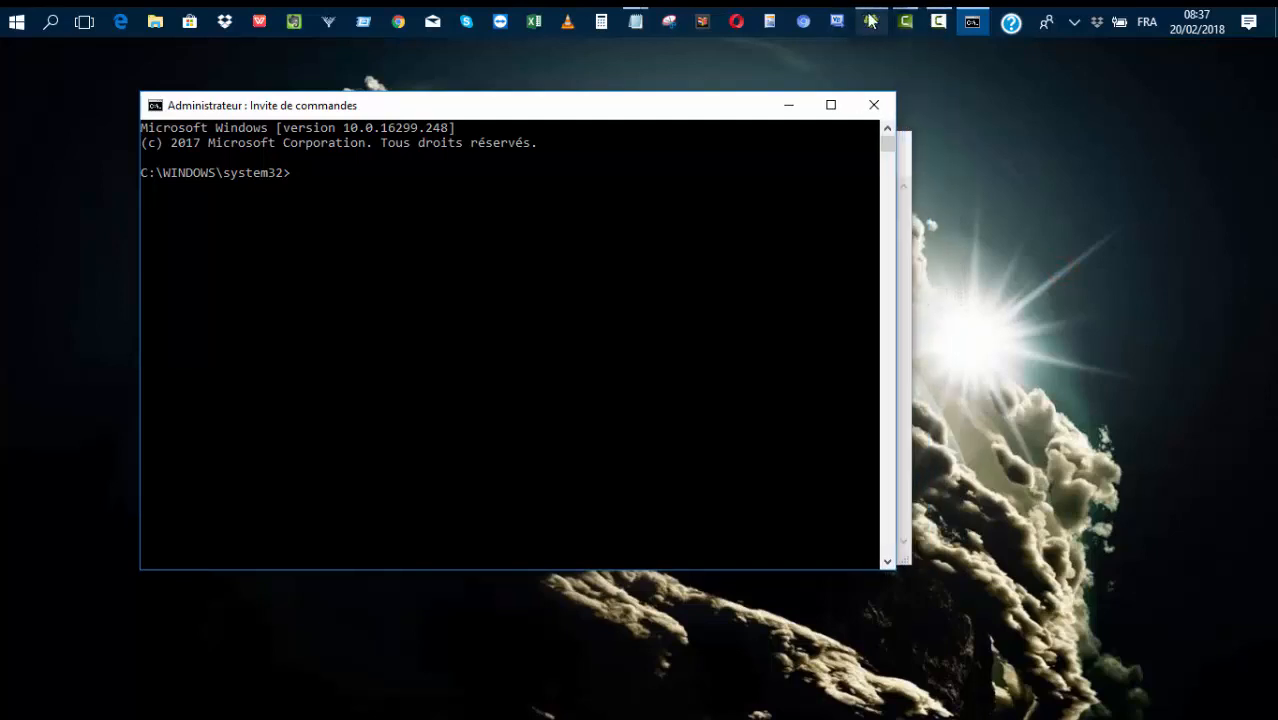
{"action": "left_click", "coordinate": [870, 20]}
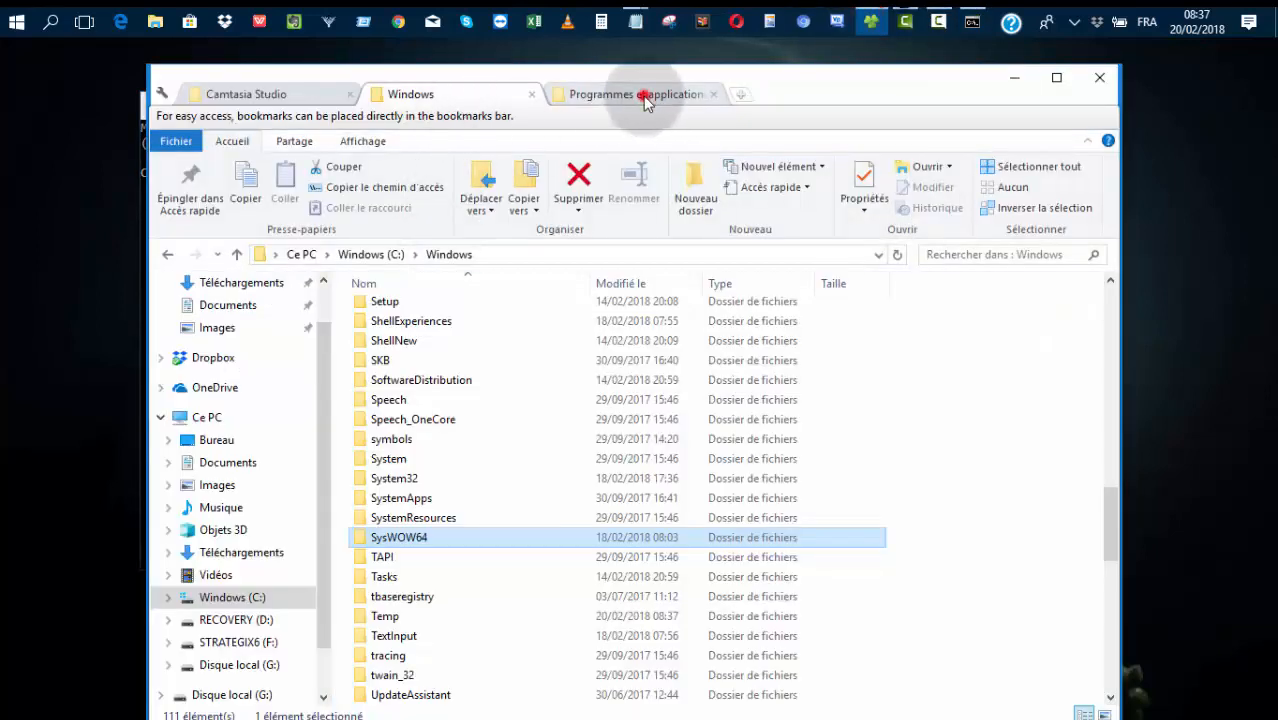
{"action": "left_click", "coordinate": [643, 95]}
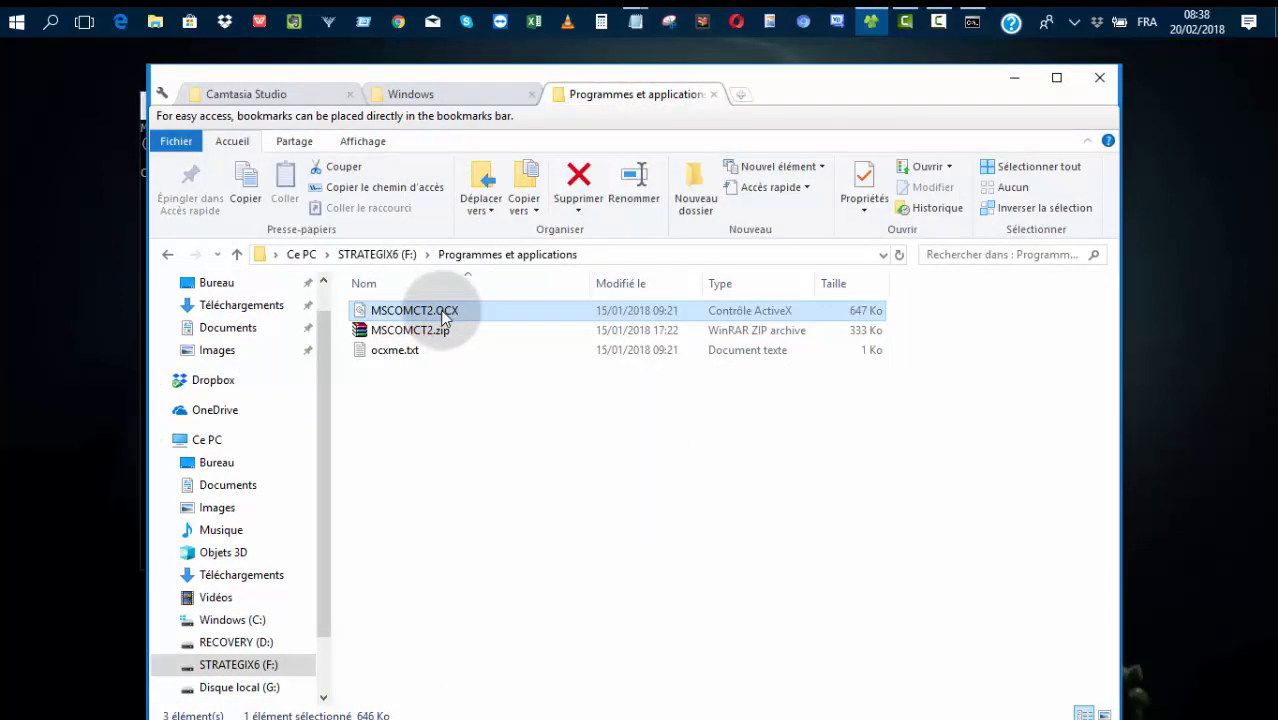
{"action": "left_click", "coordinate": [462, 430]}
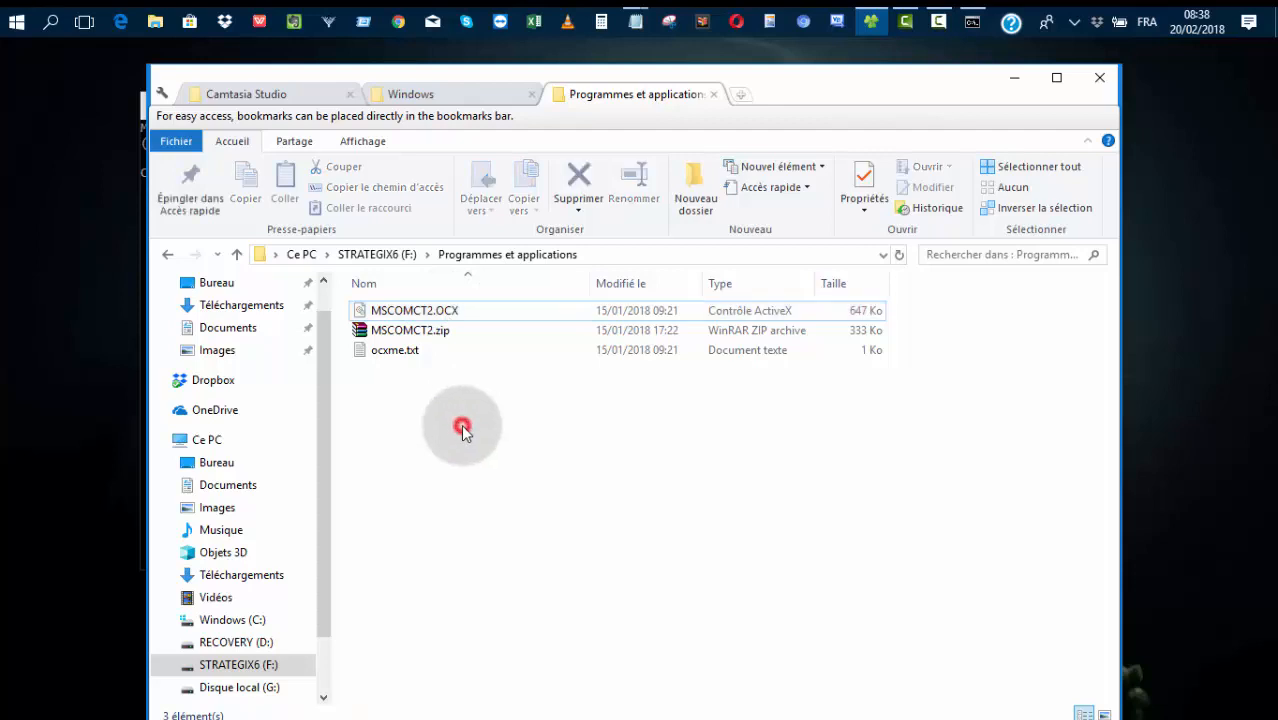
{"action": "left_click", "coordinate": [404, 314]}
{"action": "right_click", "coordinate": [404, 314]}
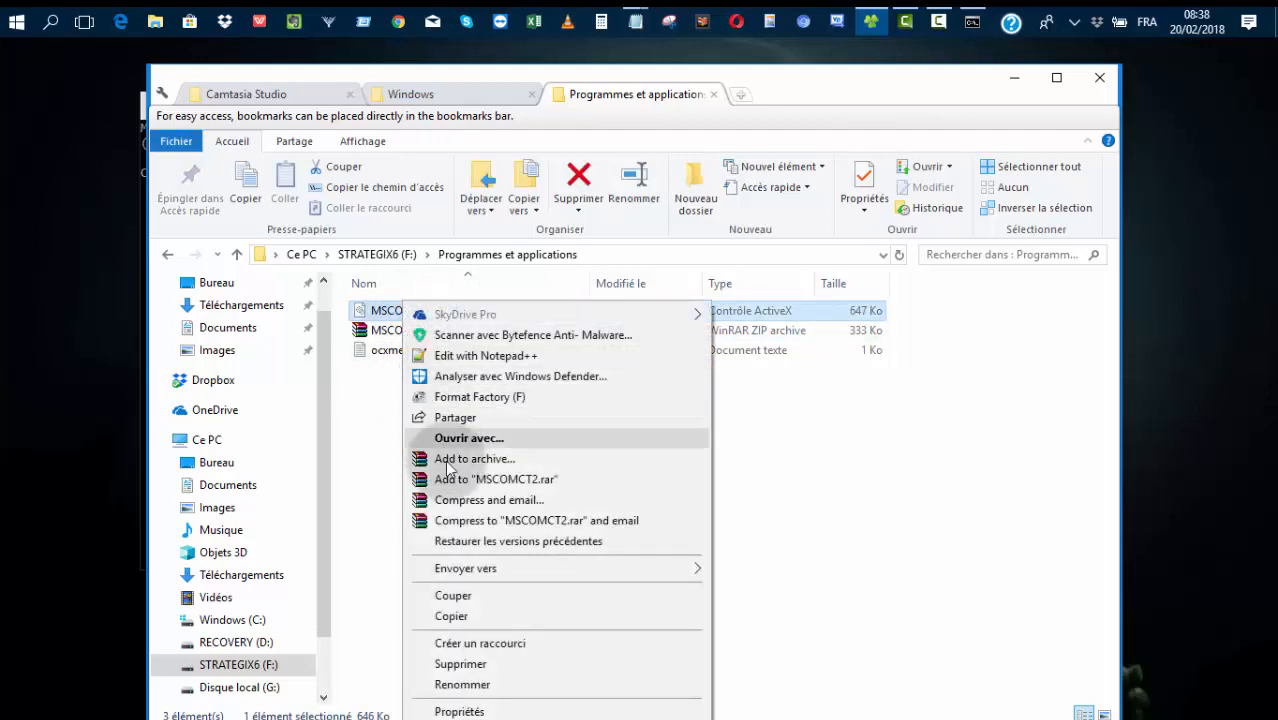
{"action": "left_click", "coordinate": [452, 615]}
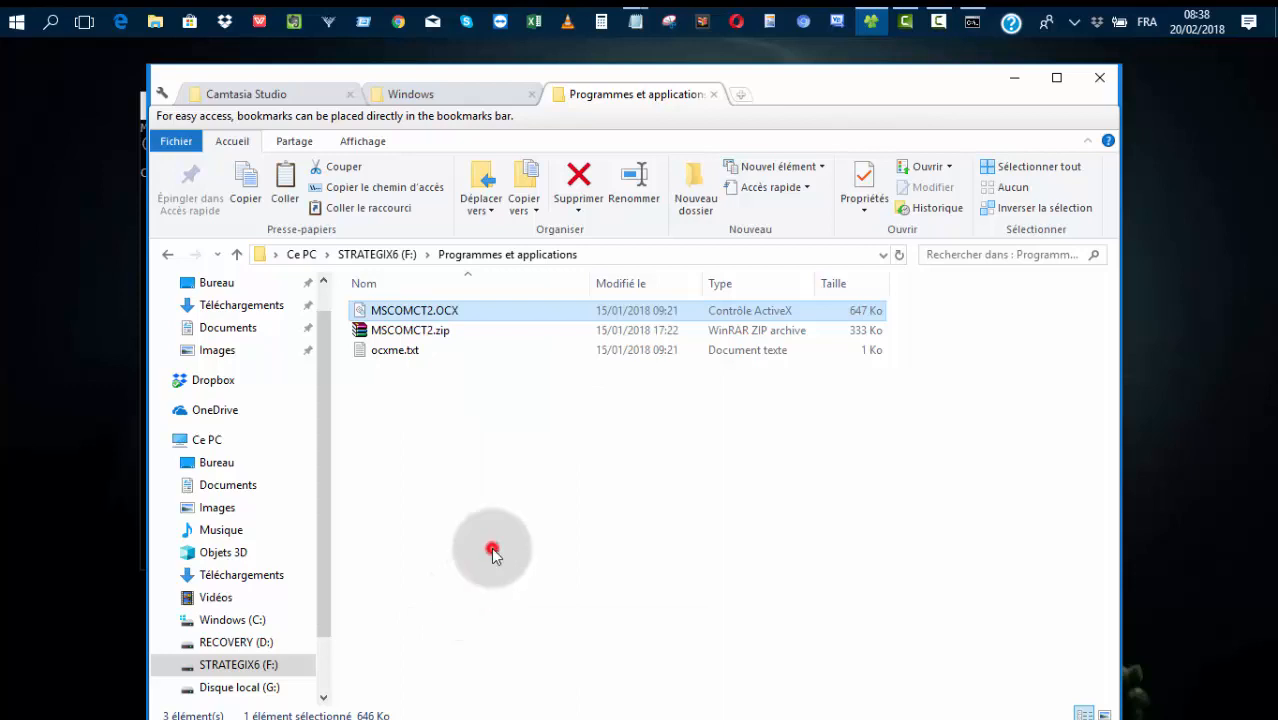
Open the System32 folder inside C:\Windows in the file explorer
{"action": "left_click_drag", "start_coordinate": [615, 97], "coordinate": [641, 76]}
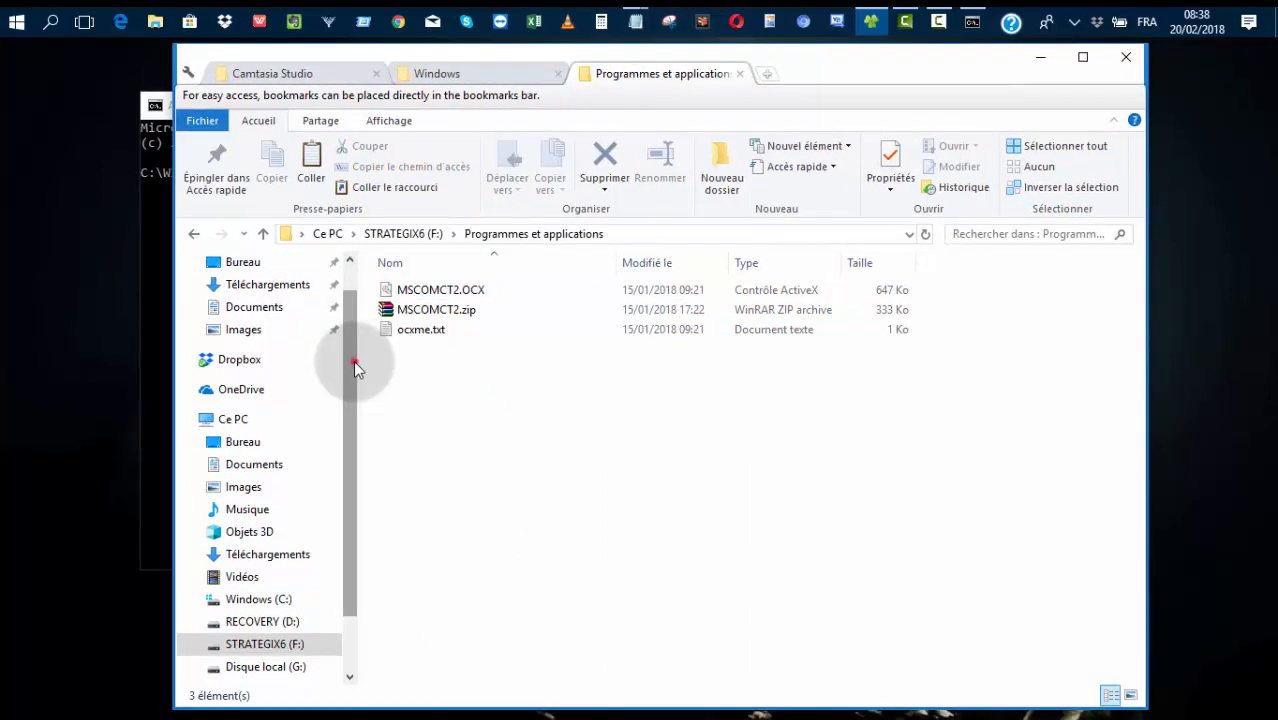
{"action": "left_click_drag", "start_coordinate": [355, 362], "coordinate": [355, 455]}
{"action": "left_click", "coordinate": [252, 532]}
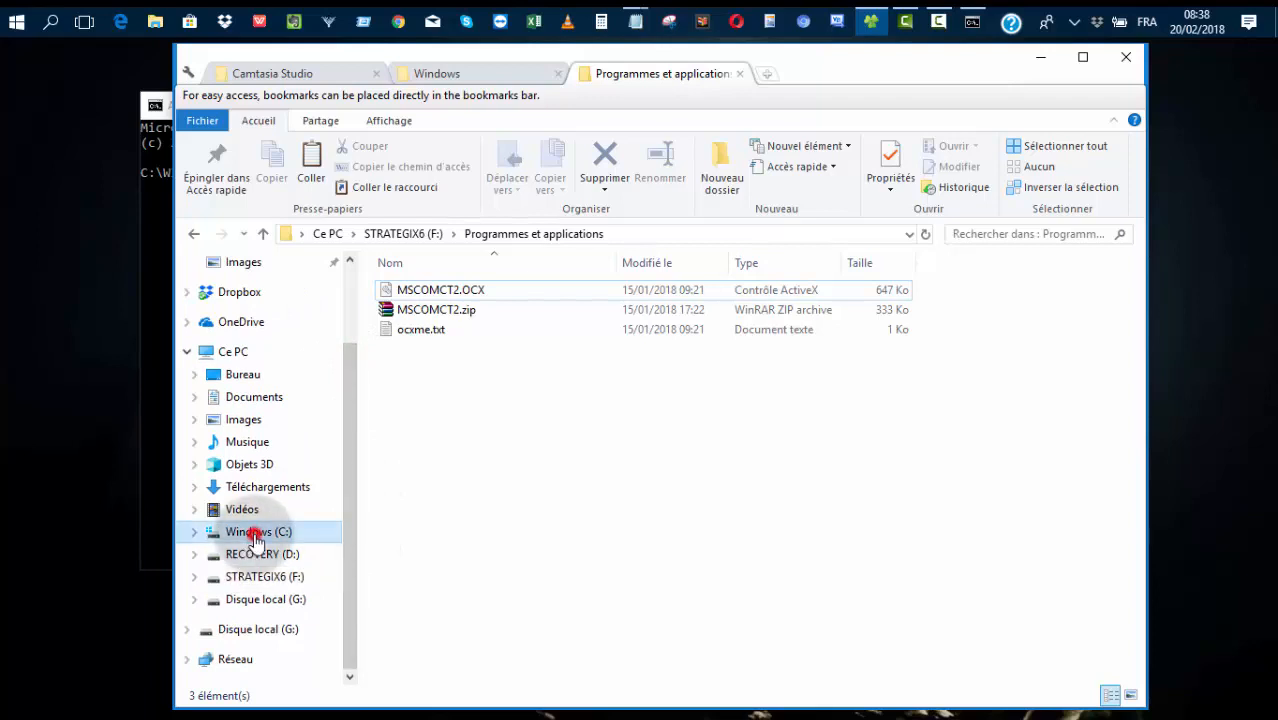
{"action": "scroll", "coordinate": [465, 530], "scroll_direction": "down", "scroll_amount": 3}
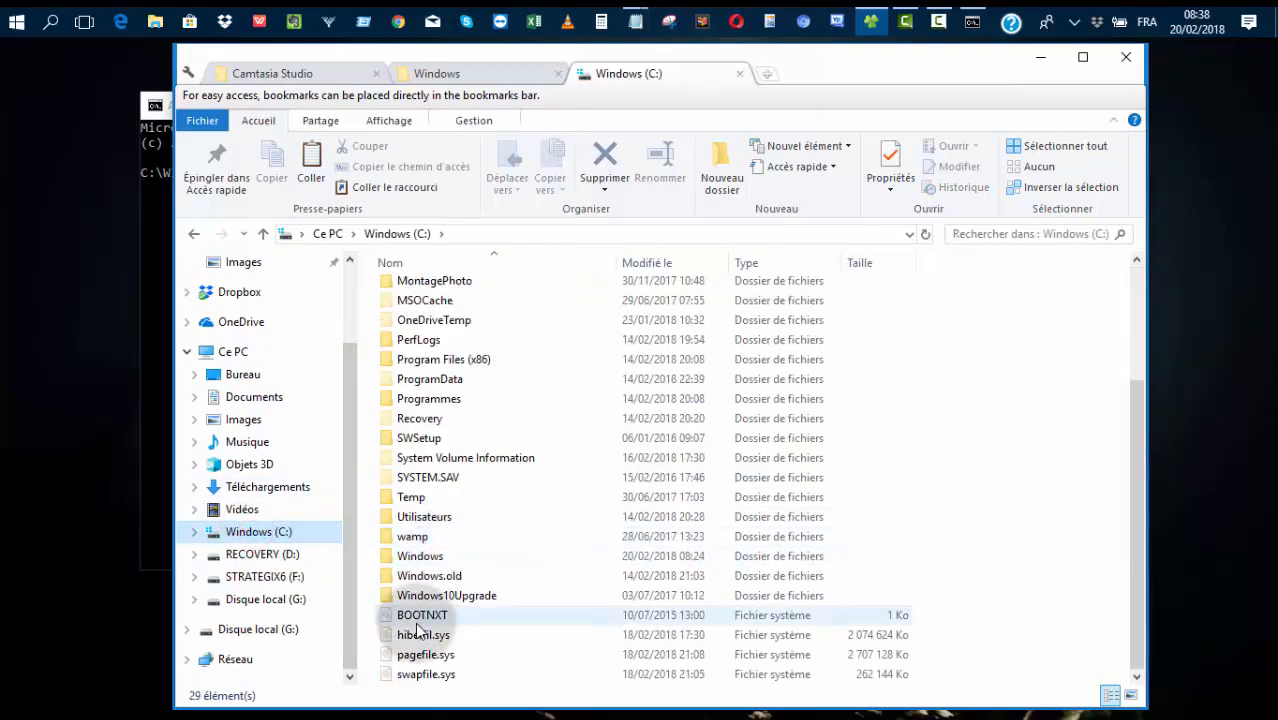
{"action": "double_click", "coordinate": [418, 558]}
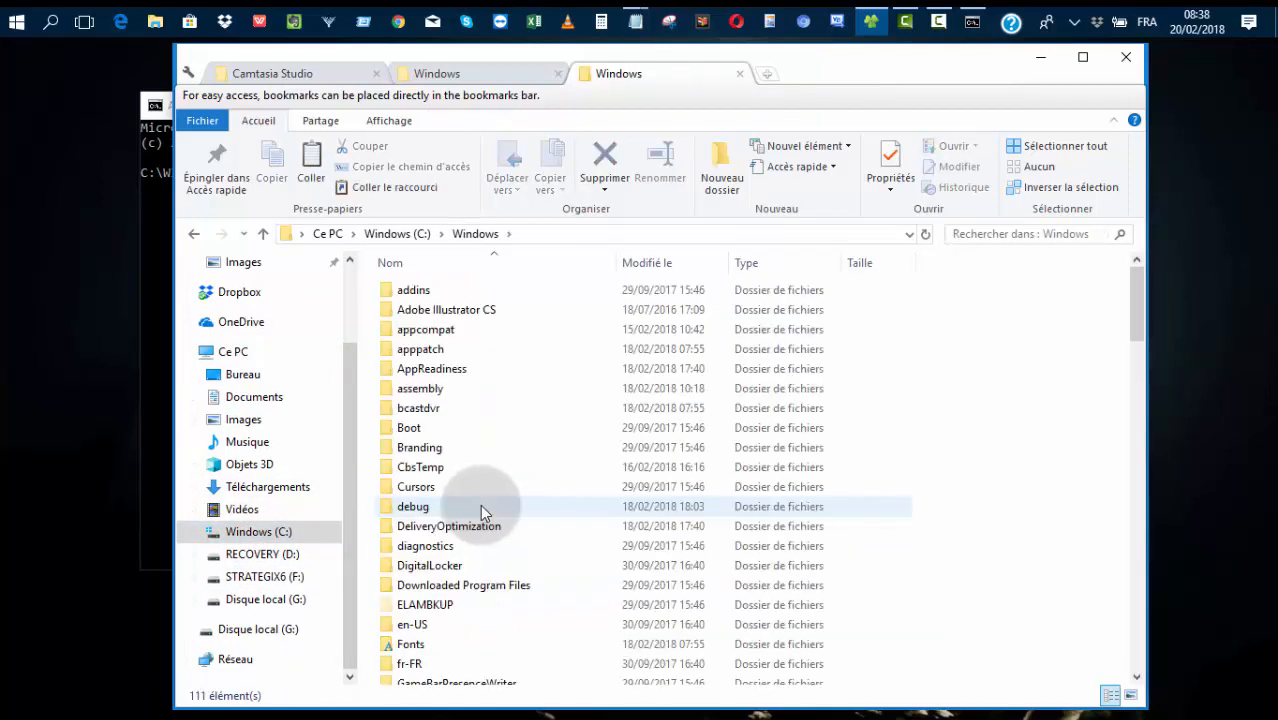
{"action": "scroll", "coordinate": [480, 505], "scroll_direction": "down", "scroll_amount": 5}
{"action": "left_click", "coordinate": [480, 505]}
{"action": "scroll", "coordinate": [480, 504], "scroll_direction": "down", "scroll_amount": 18}
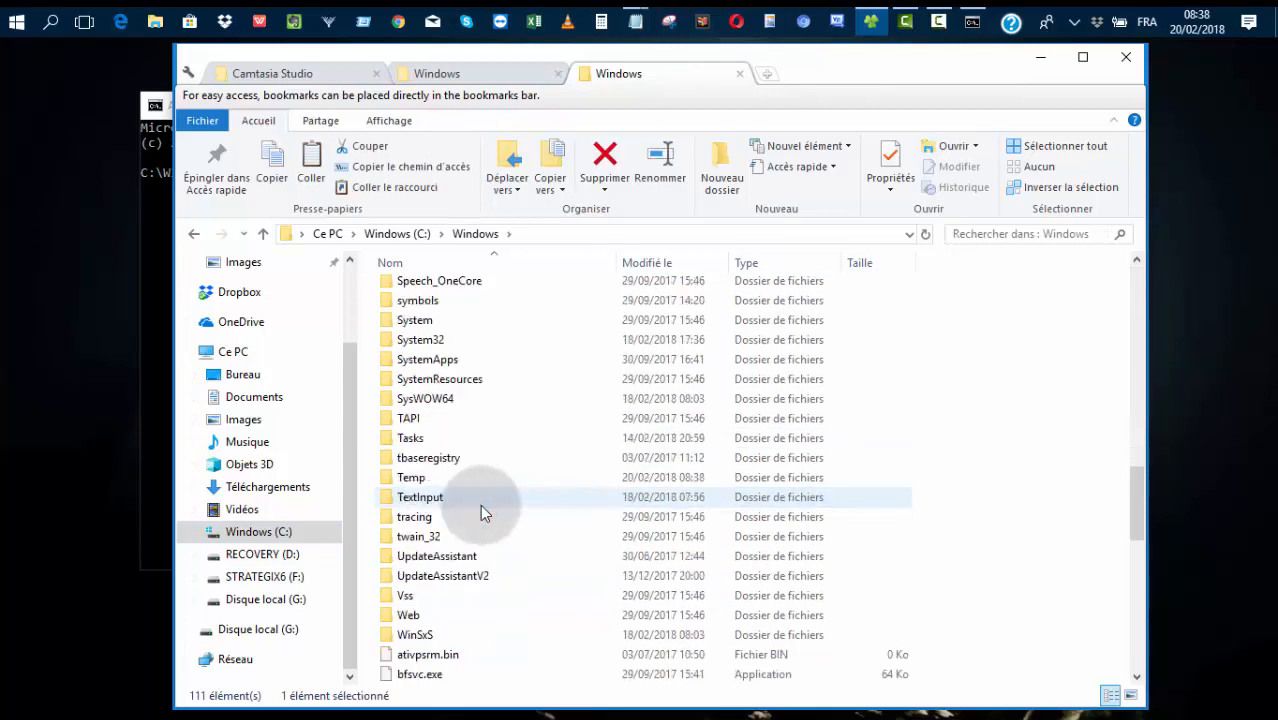
{"action": "scroll", "coordinate": [380, 410], "scroll_direction": "up", "scroll_amount": 2}
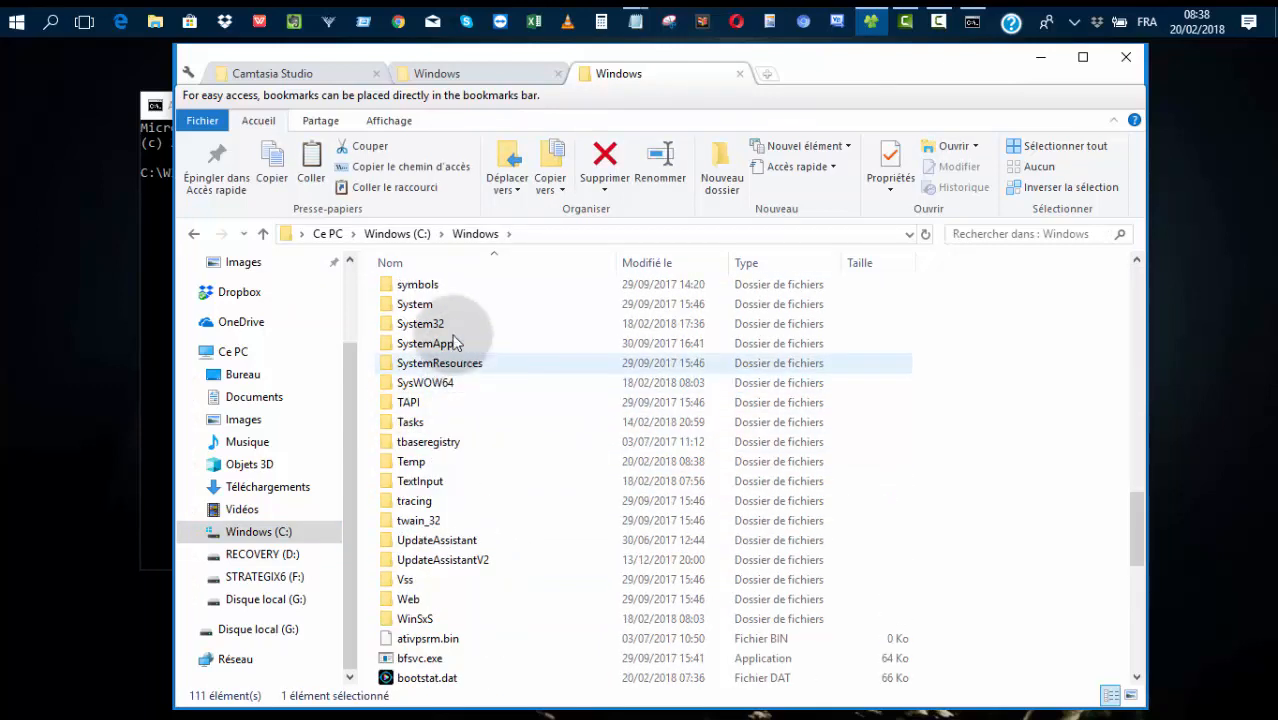
{"action": "double_click", "coordinate": [445, 326]}
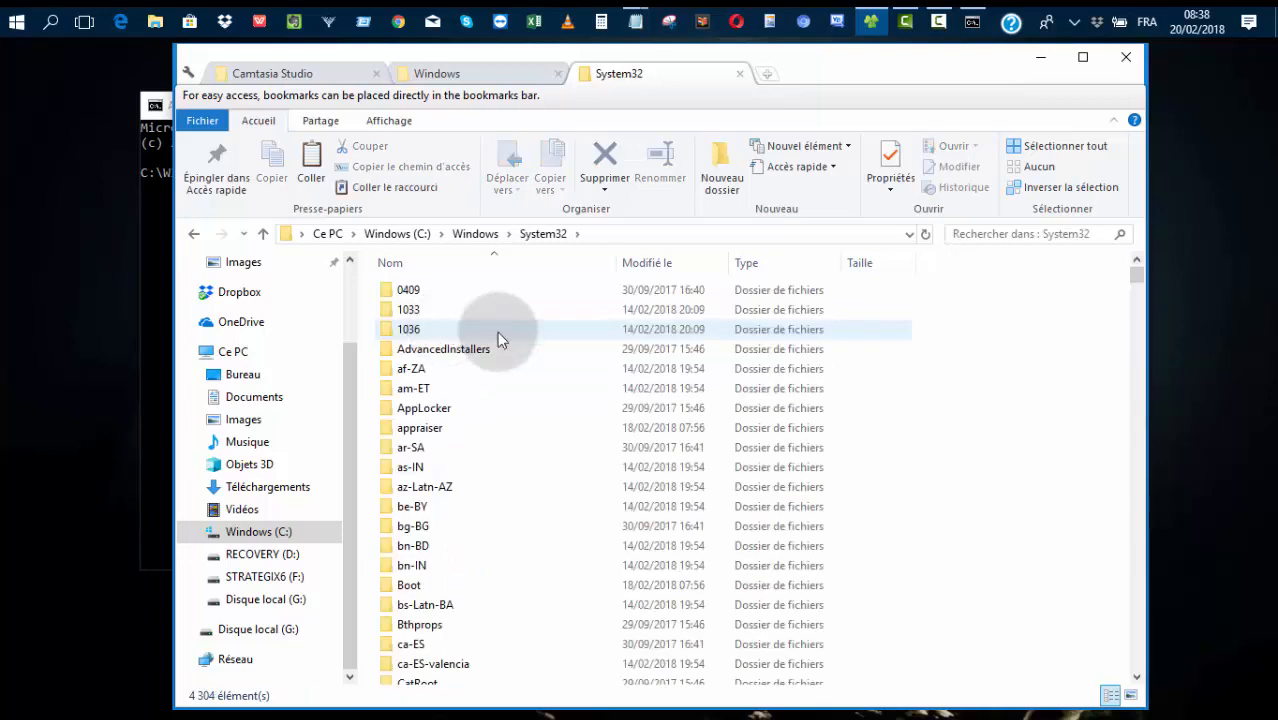
{"action": "left_click_drag", "start_coordinate": [1140, 280], "coordinate": [1135, 535]}
{"action": "right_click", "coordinate": [1078, 555]}
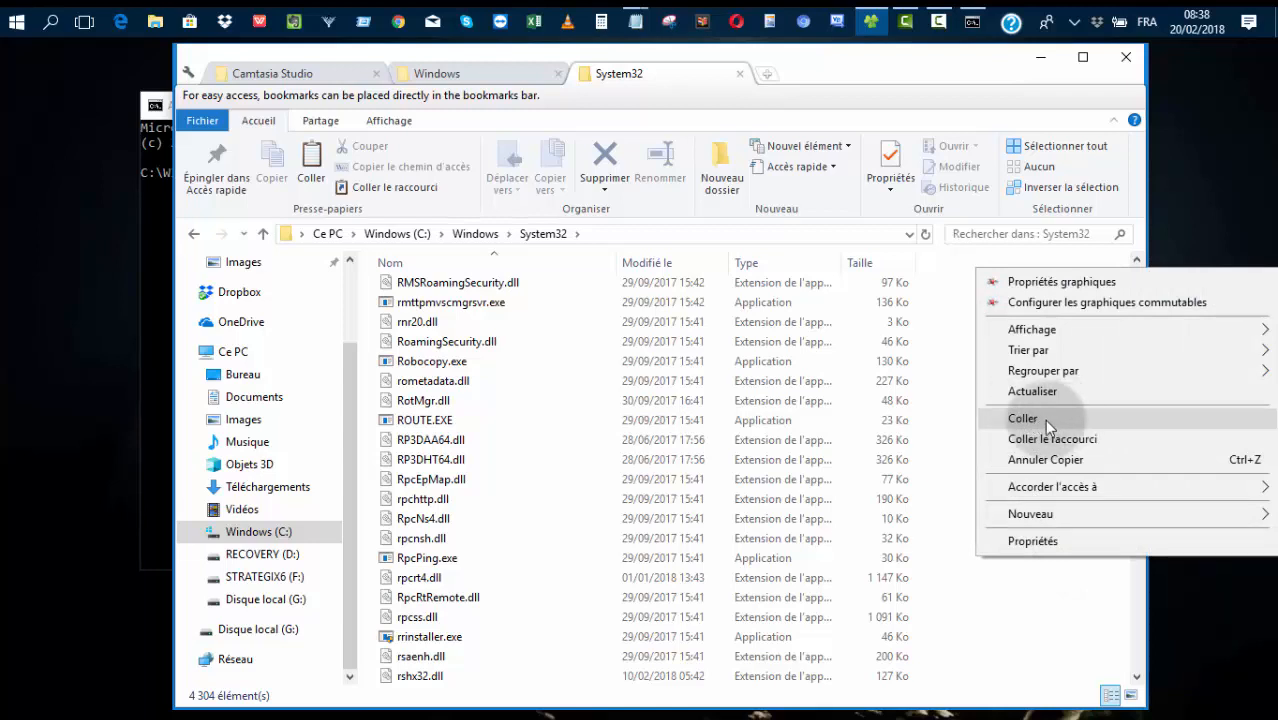
{"action": "left_click", "coordinate": [842, 437]}
Find and select MSCOMCT2.OCX among the files in the System32 folder
{"action": "scroll", "coordinate": [790, 475], "scroll_direction": "up", "scroll_amount": 1}
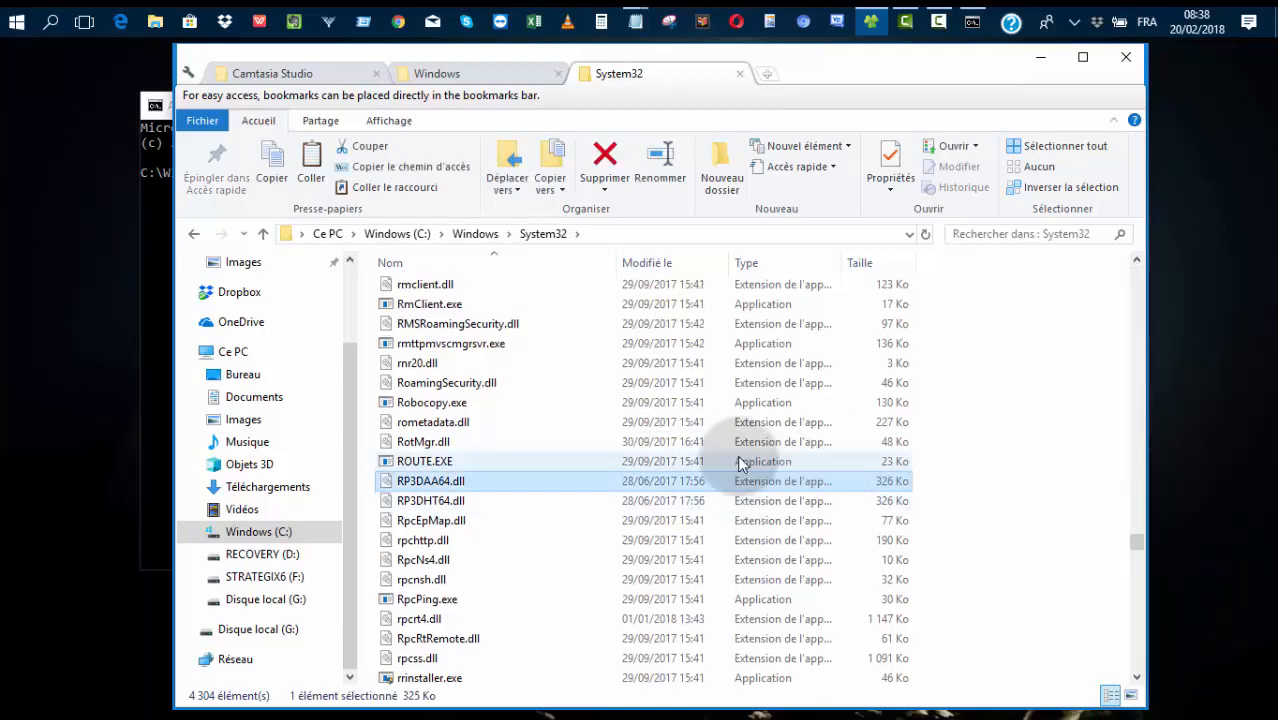
{"action": "key", "text": "m"}
{"action": "key", "text": "m"}
{"action": "key", "text": "m"}
{"action": "key", "text": "m"}
{"action": "key", "text": "m"}
{"action": "key", "text": "m"}
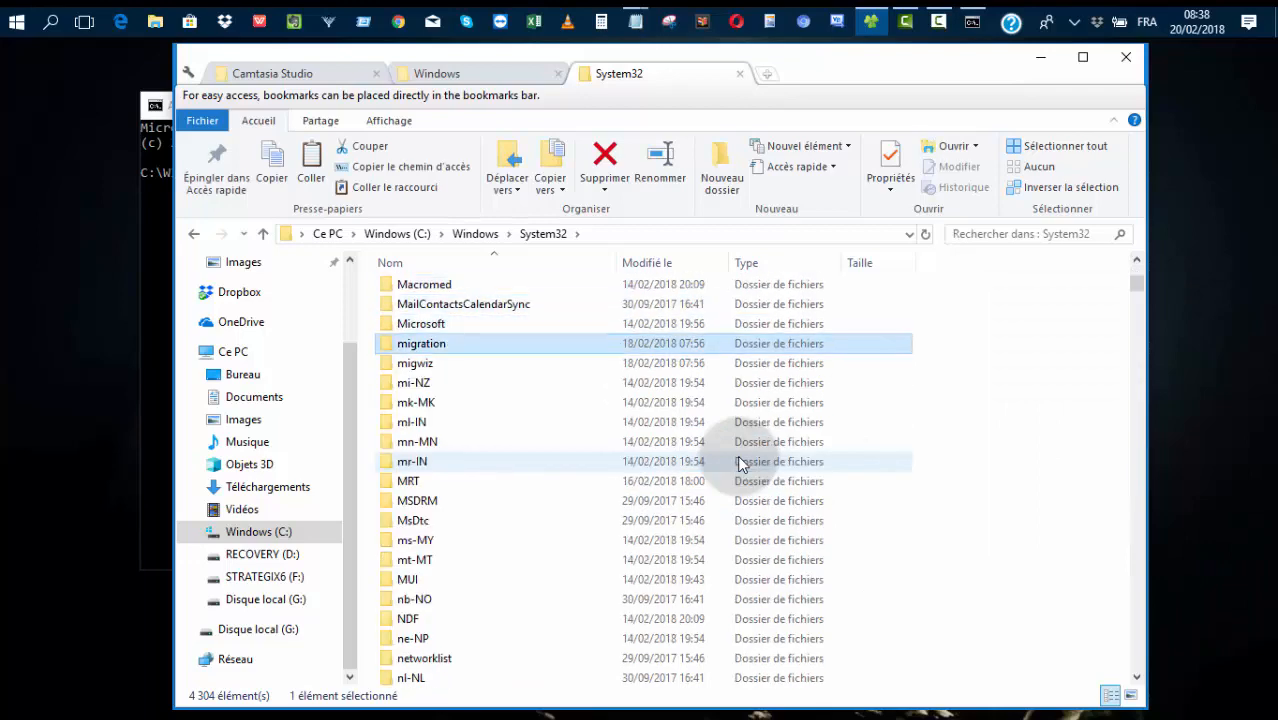
{"action": "key", "text": "m"}
{"action": "key", "text": "m"}
{"action": "key", "text": "m"}
{"action": "key", "text": "m"}
{"action": "key", "text": "m"}
{"action": "key", "text": "m"}
{"action": "key", "text": "m"}
{"action": "key", "text": "m"}
{"action": "key", "text": "m"}
{"action": "key", "text": "m"}
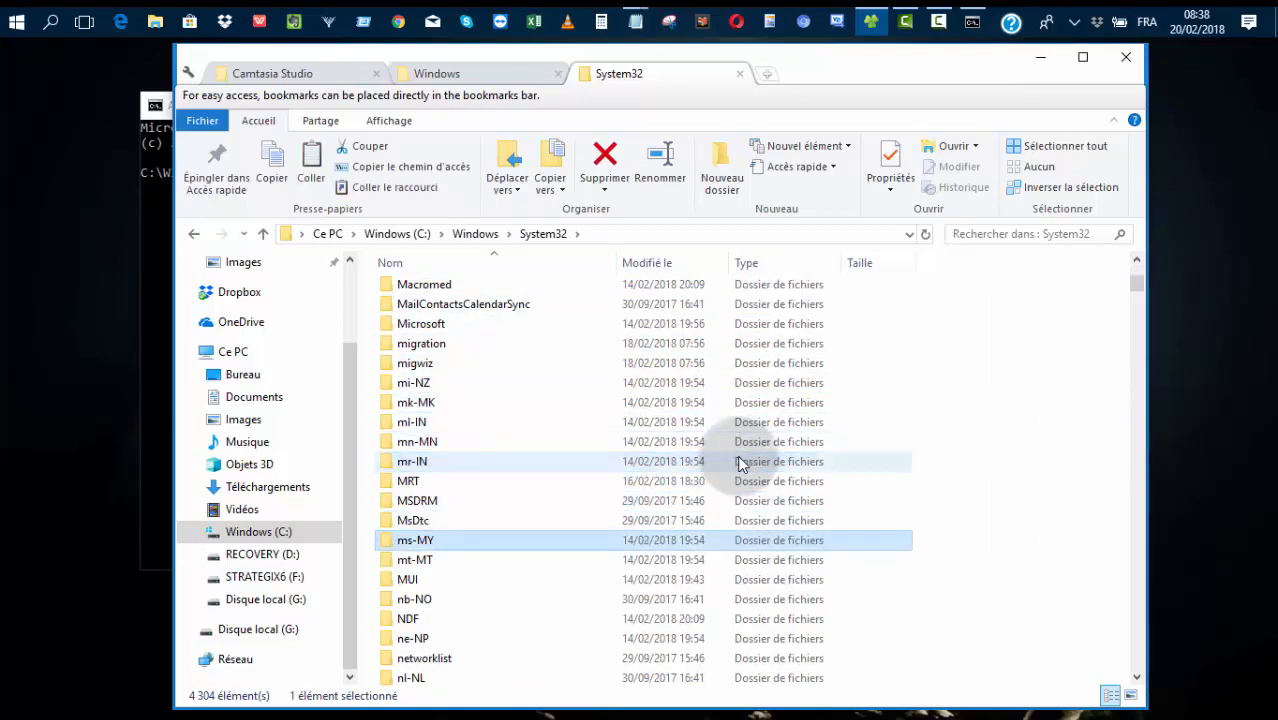
{"action": "key", "text": "m"}
{"action": "key", "text": "m"}
{"action": "key", "text": "m"}
{"action": "key", "text": "m"}
{"action": "key", "text": "m"}
{"action": "key", "text": "m"}
{"action": "key", "text": "m"}
{"action": "key", "text": "m"}
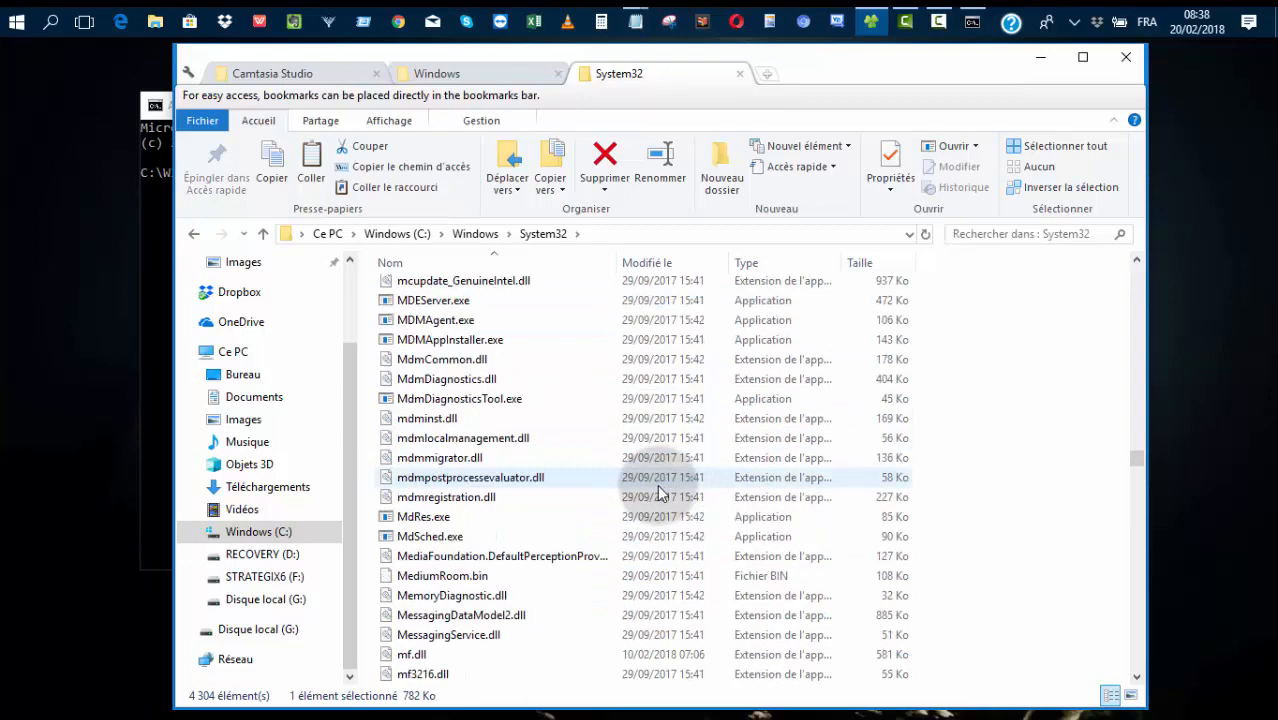
{"action": "scroll", "coordinate": [657, 484], "scroll_direction": "down", "scroll_amount": 20}
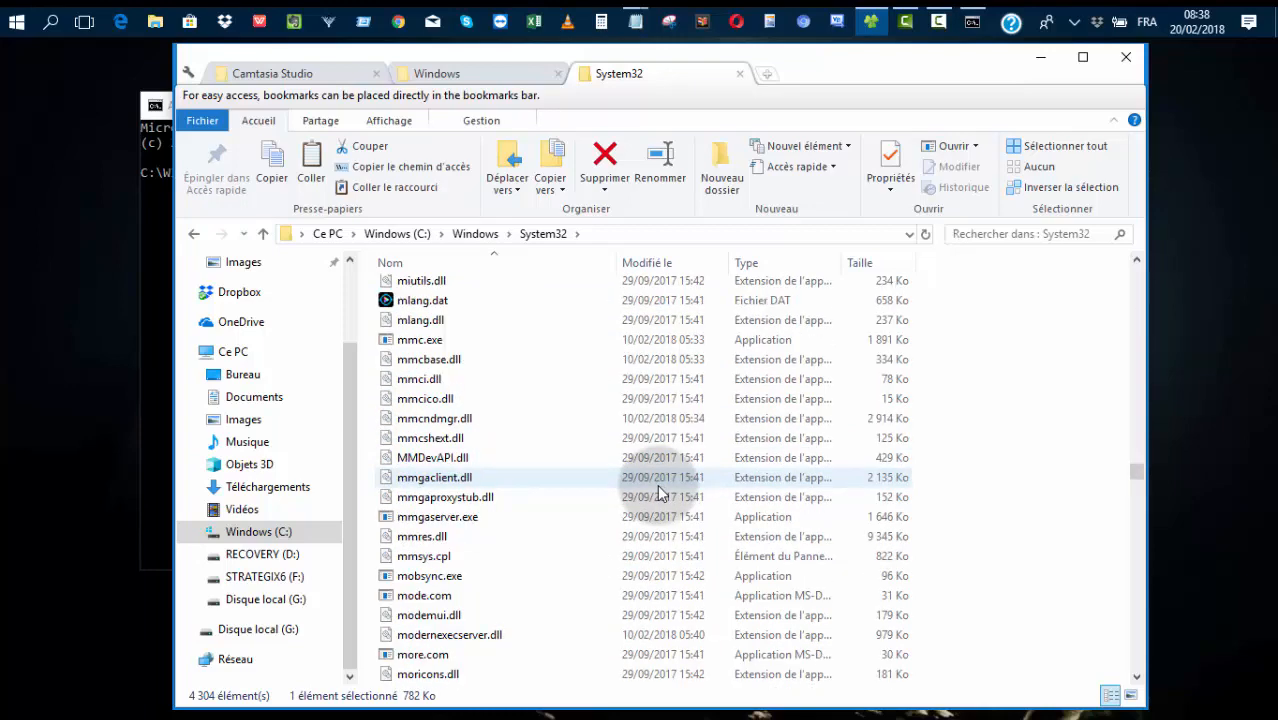
{"action": "scroll", "coordinate": [657, 484], "scroll_direction": "down", "scroll_amount": 15}
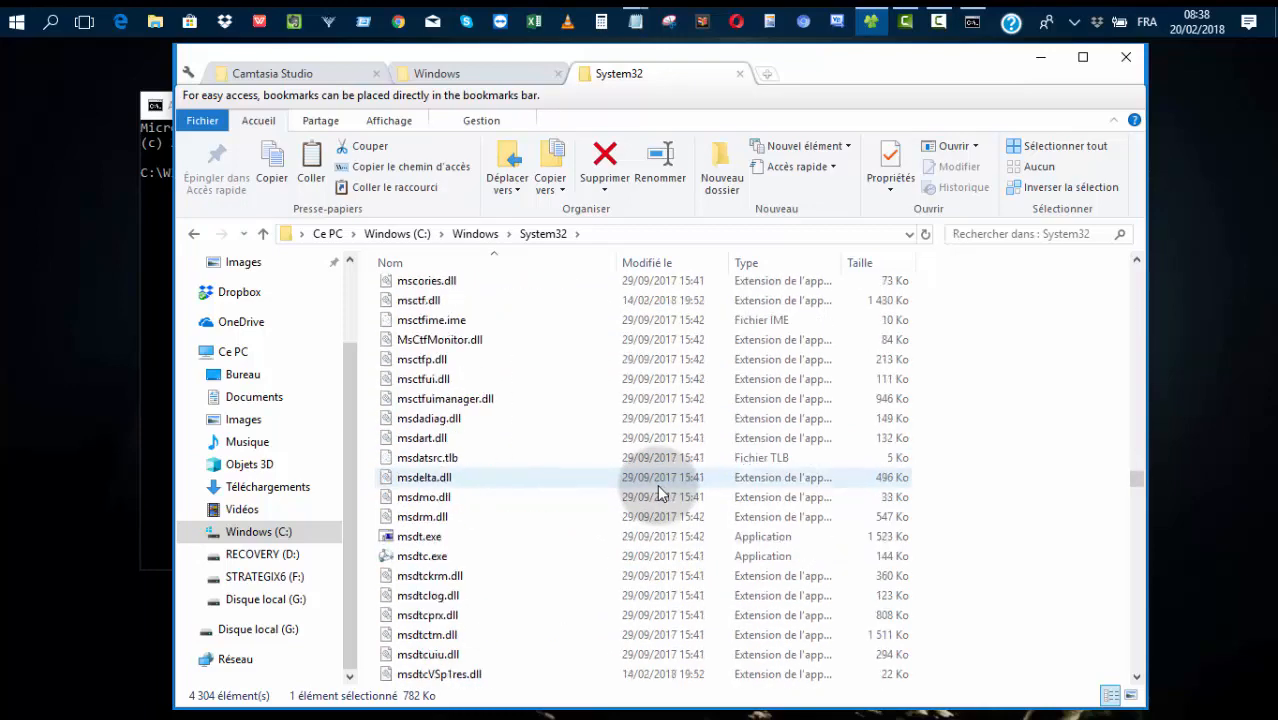
{"action": "left_click", "coordinate": [502, 404]}
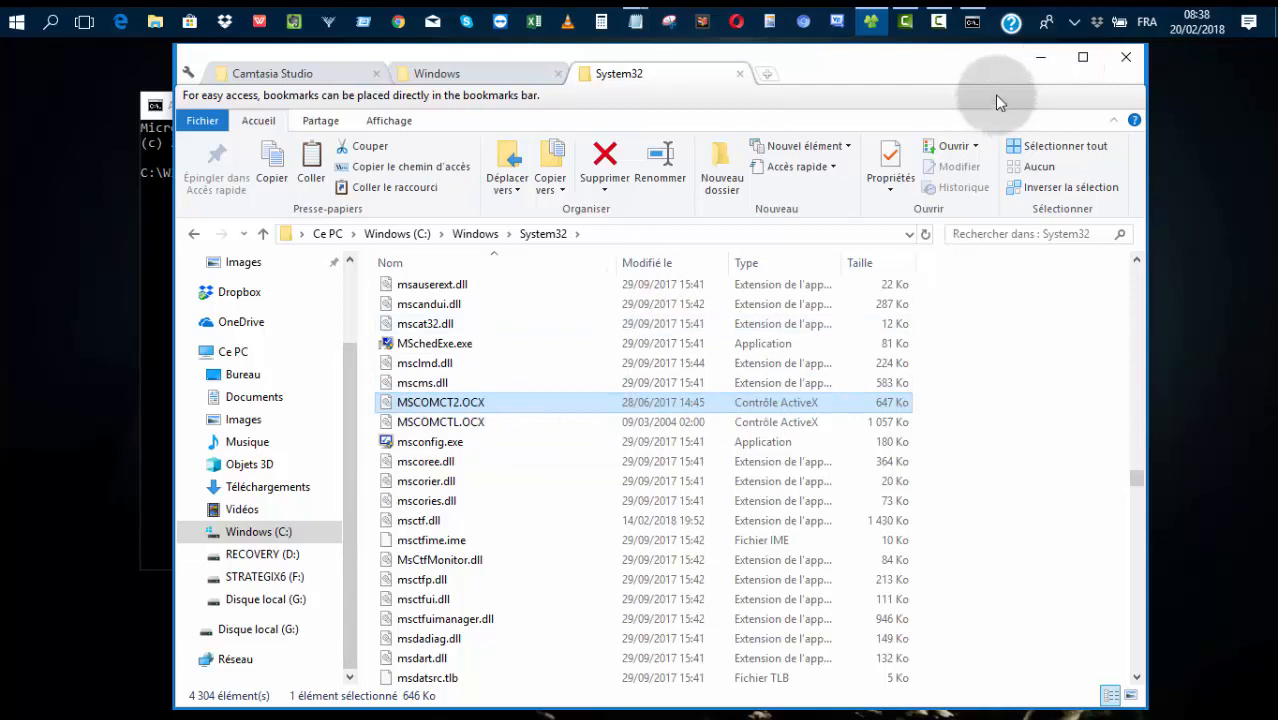
Minimize the file explorer and enter regsvr32 mscomct2.ocx at the administrator command prompt without running it
{"action": "left_click", "coordinate": [1041, 62]}
{"action": "left_click", "coordinate": [393, 172]}
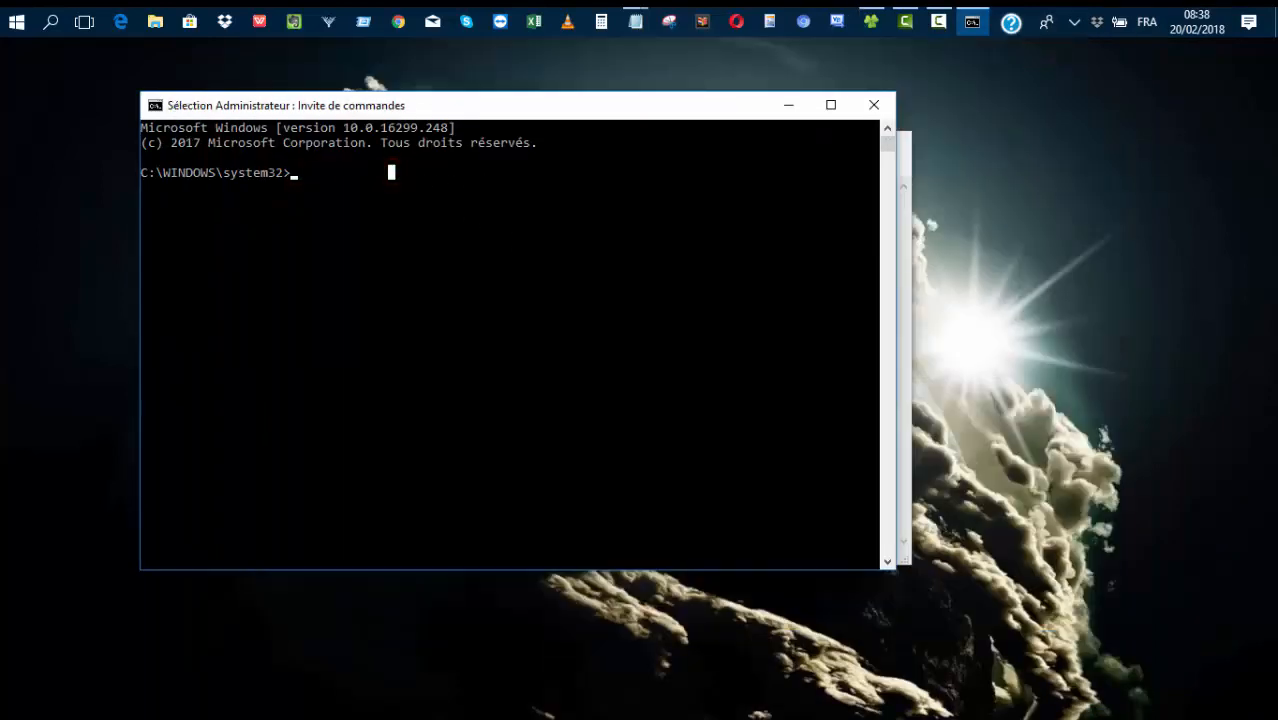
{"action": "key", "text": "Escape"}
{"action": "type", "text": "reg"}
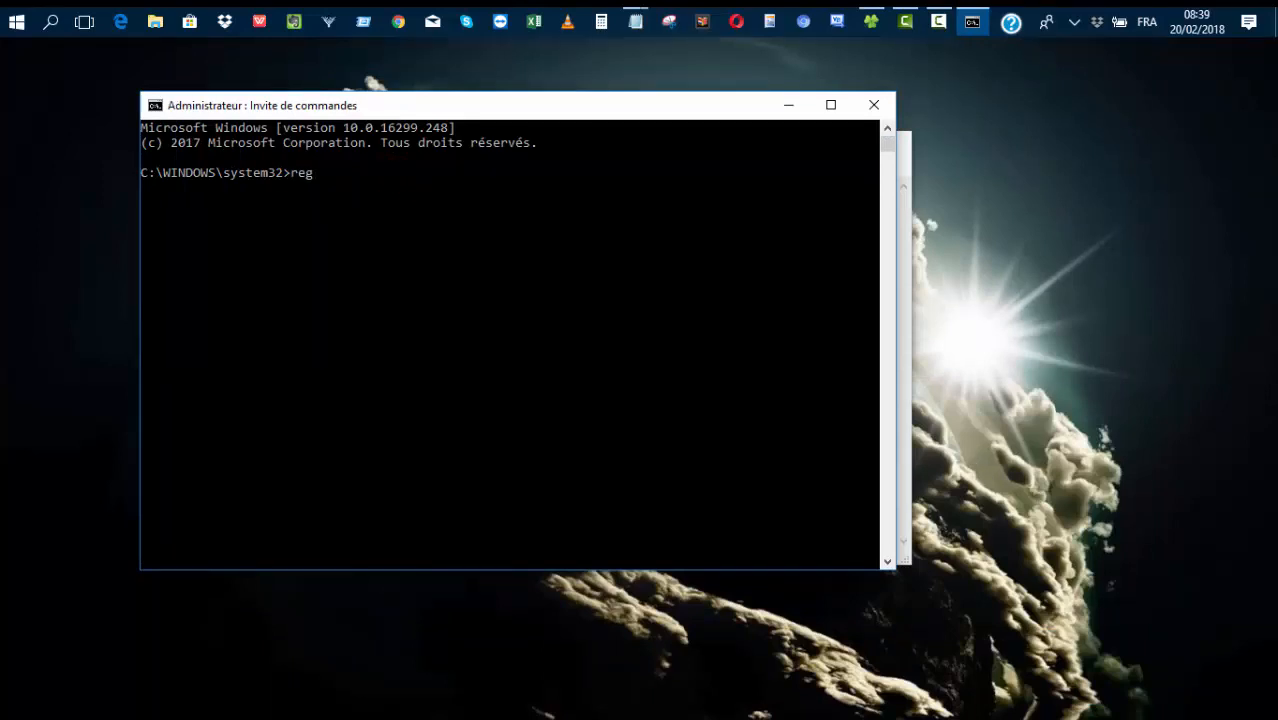
{"action": "type", "text": "svr32 mscomct2.ocx"}
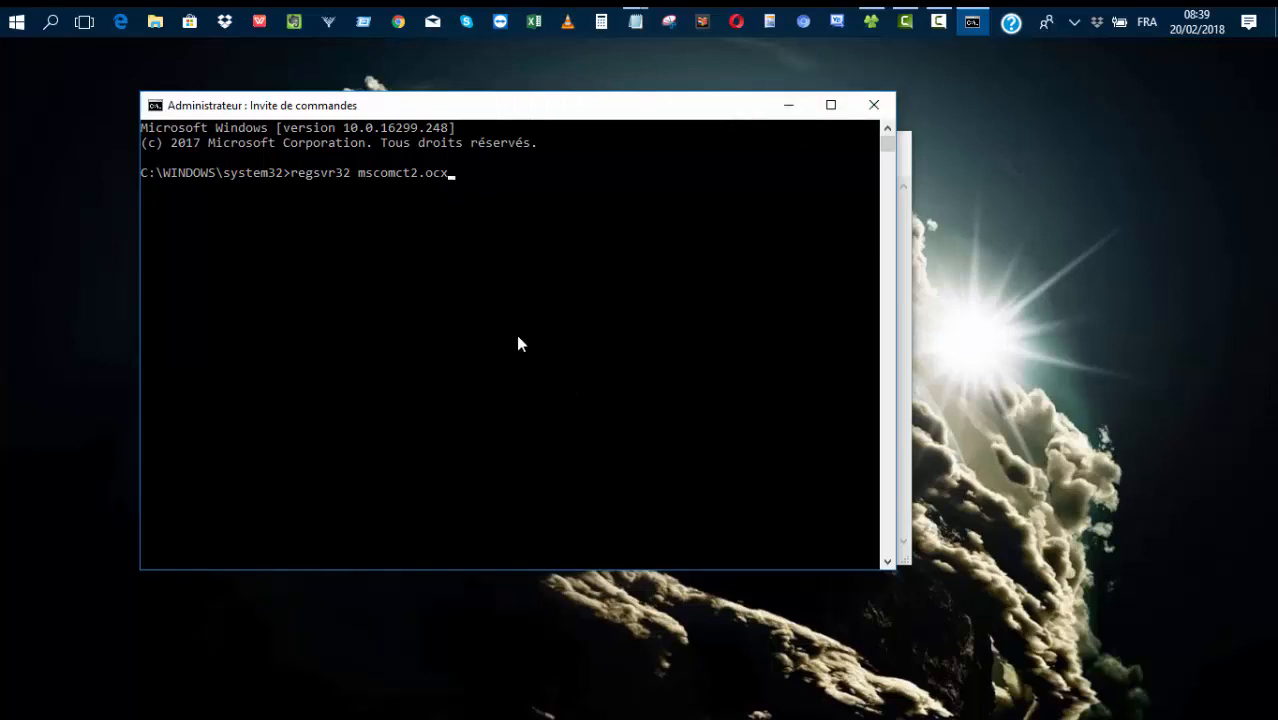
Erase the whole command from the prompt line
{"action": "key", "text": "BackSpace"}
{"action": "key", "text": "BackSpace"}
{"action": "key", "text": "BackSpace"}
{"action": "key", "text": "BackSpace"}
{"action": "key", "text": "BackSpace"}
{"action": "key", "text": "BackSpace"}
{"action": "key", "text": "BackSpace"}
{"action": "key", "text": "BackSpace"}
{"action": "key", "text": "BackSpace"}
{"action": "key", "text": "BackSpace"}
{"action": "key", "text": "BackSpace"}
{"action": "key", "text": "BackSpace"}
{"action": "key", "text": "BackSpace"}
{"action": "key", "text": "BackSpace"}
{"action": "key", "text": "BackSpace"}
{"action": "key", "text": "BackSpace"}
{"action": "key", "text": "BackSpace"}
{"action": "key", "text": "BackSpace"}
{"action": "key", "text": "BackSpace"}
{"action": "key", "text": "BackSpace"}
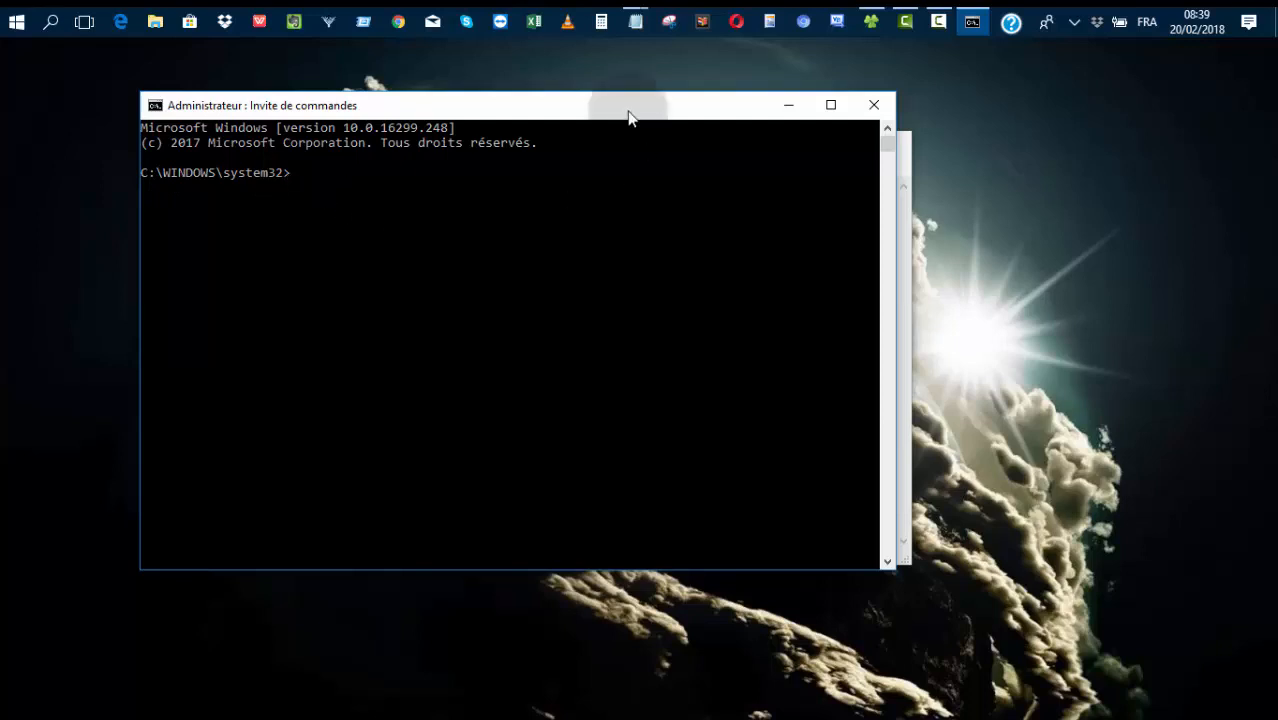
{"action": "left_click", "coordinate": [904, 332]}
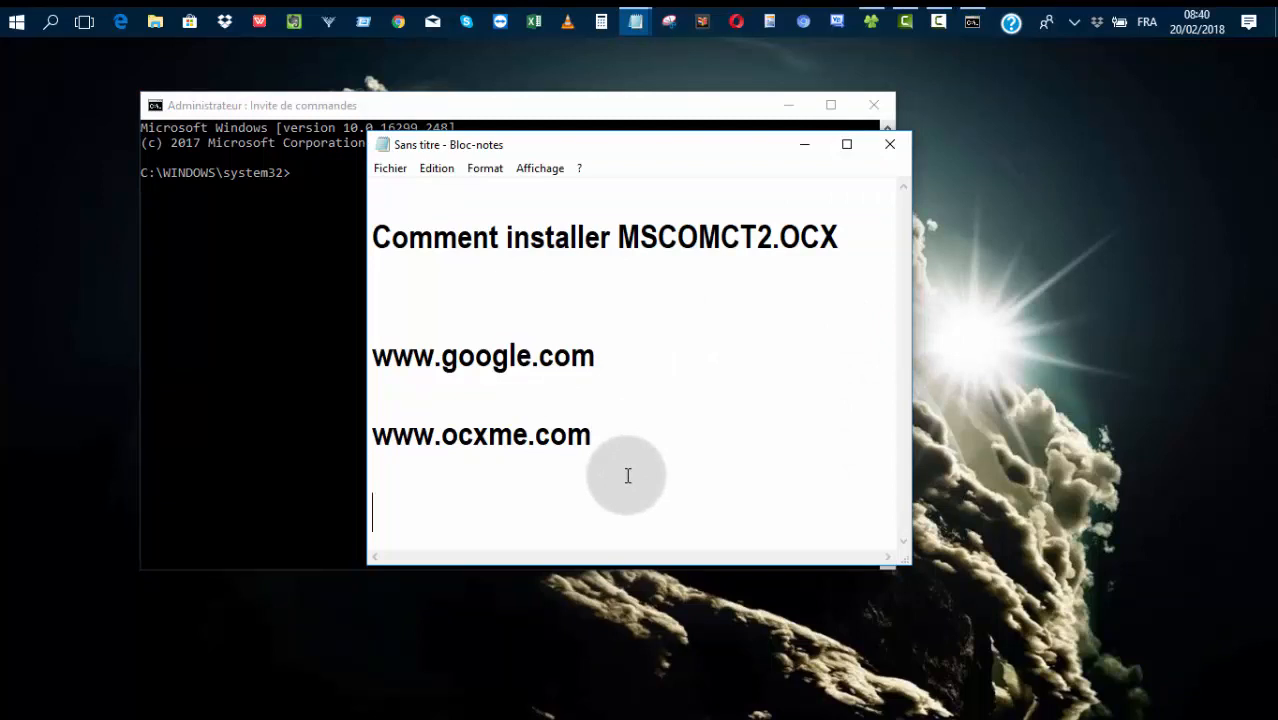
{"action": "type", "text": "reg"}
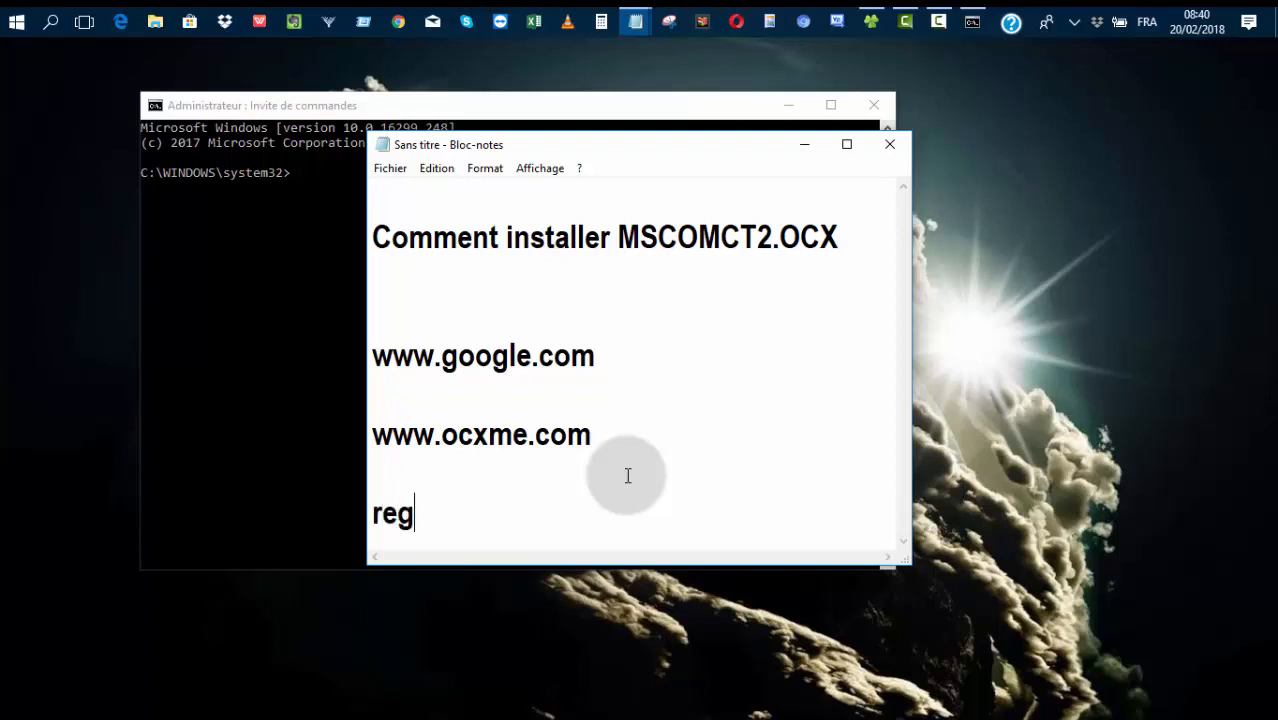
{"action": "type", "text": "svr32 "}
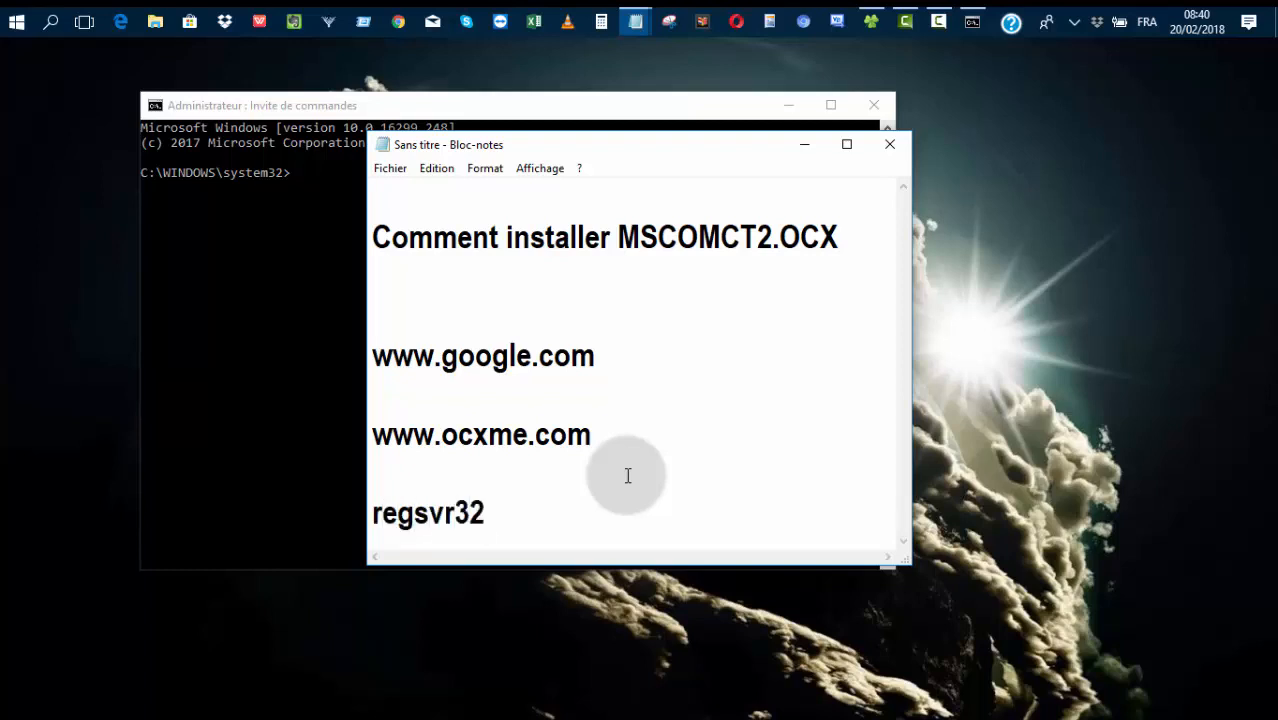
{"action": "type", "text": "mscomct"}
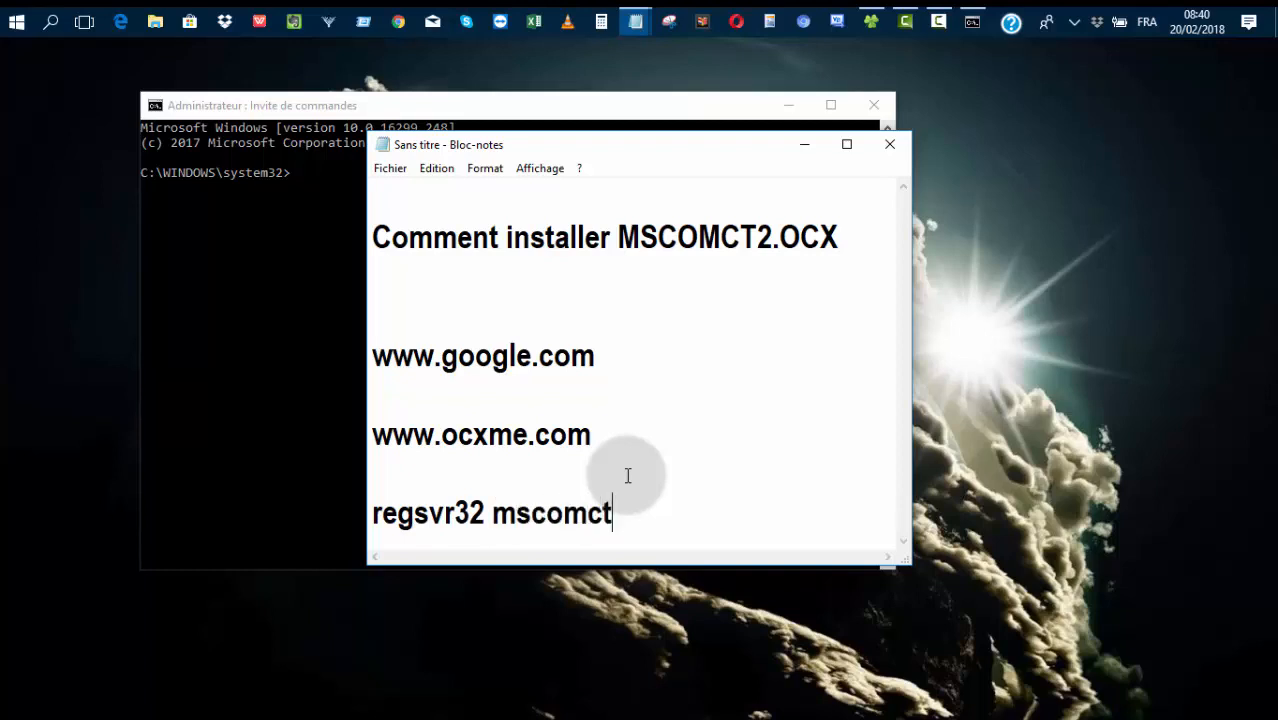
{"action": "type", "text": "2.ocx"}
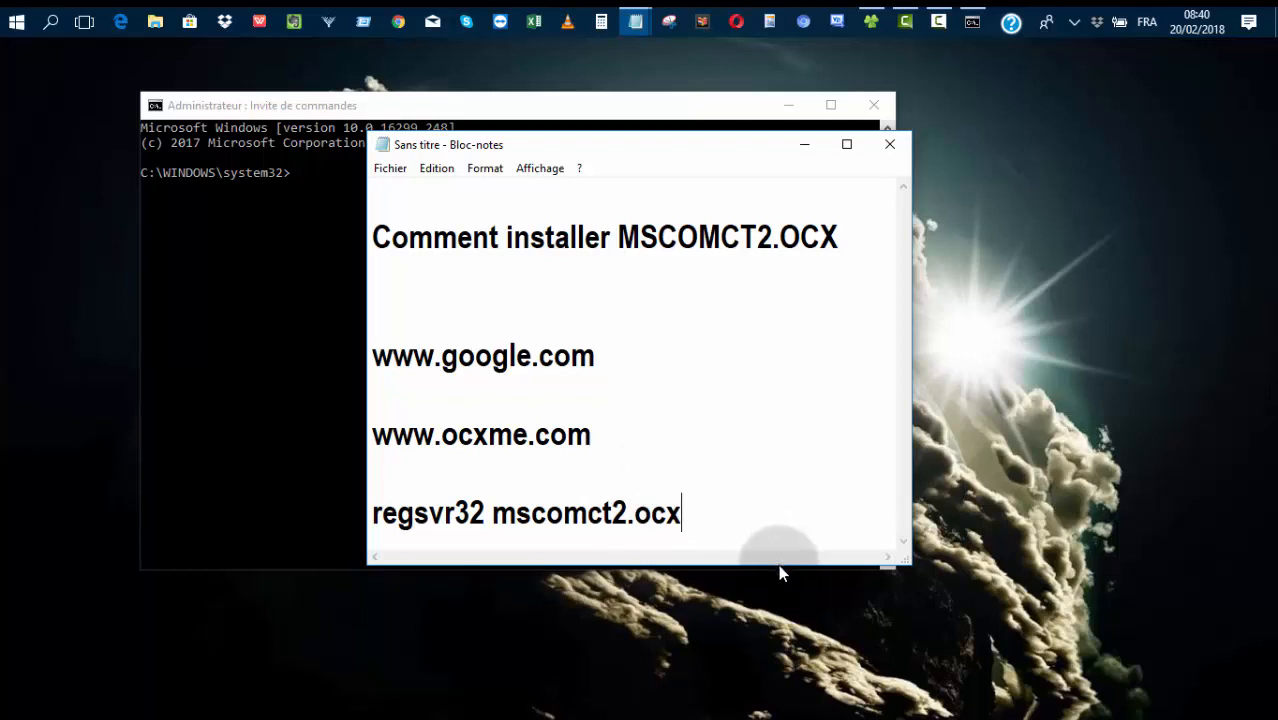
{"action": "left_click_drag", "start_coordinate": [778, 565], "coordinate": [779, 638]}
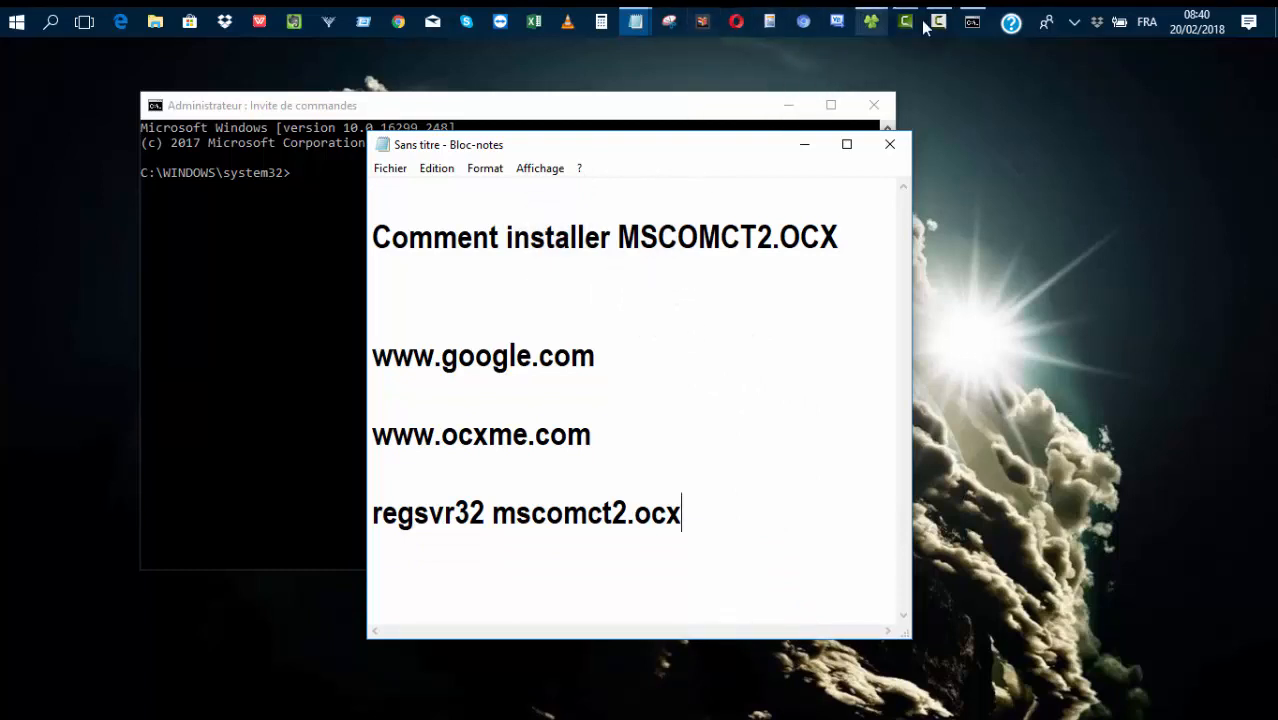
Reopen the file explorer and go back from System32 to the Programmes et applications folder containing MSCOMCT2.OCX
{"action": "left_click", "coordinate": [871, 22]}
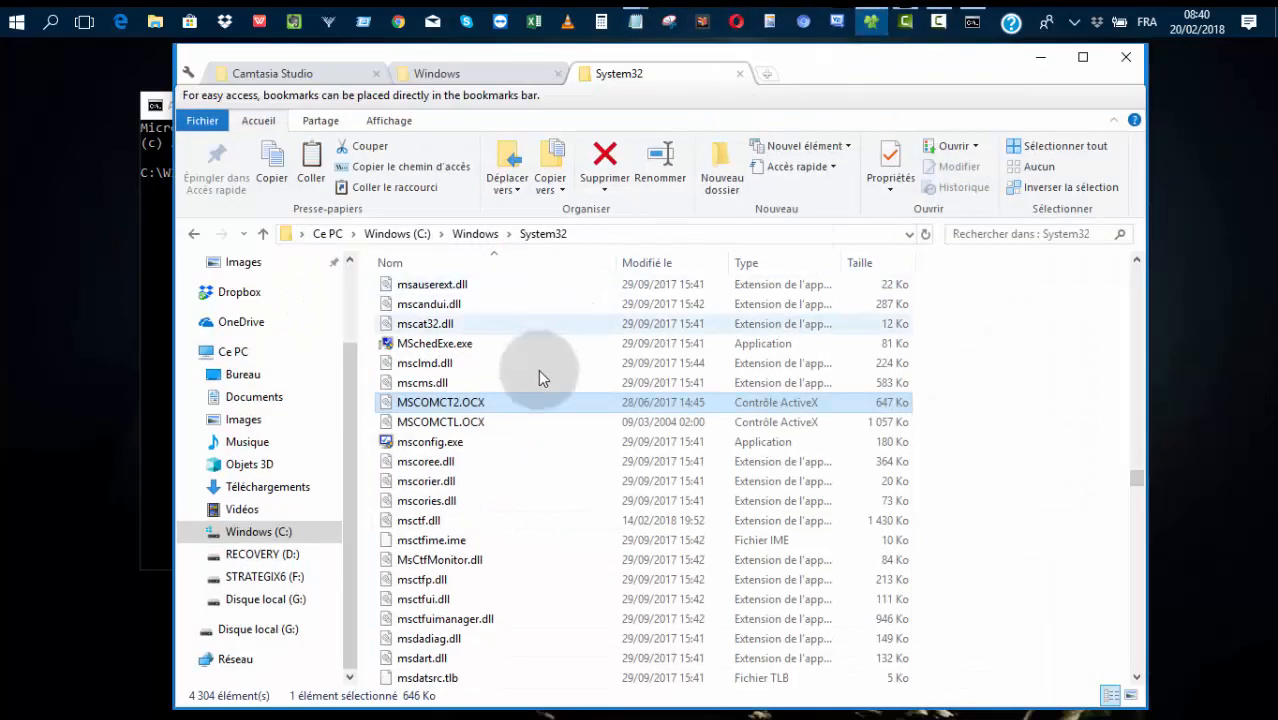
{"action": "left_click", "coordinate": [465, 73]}
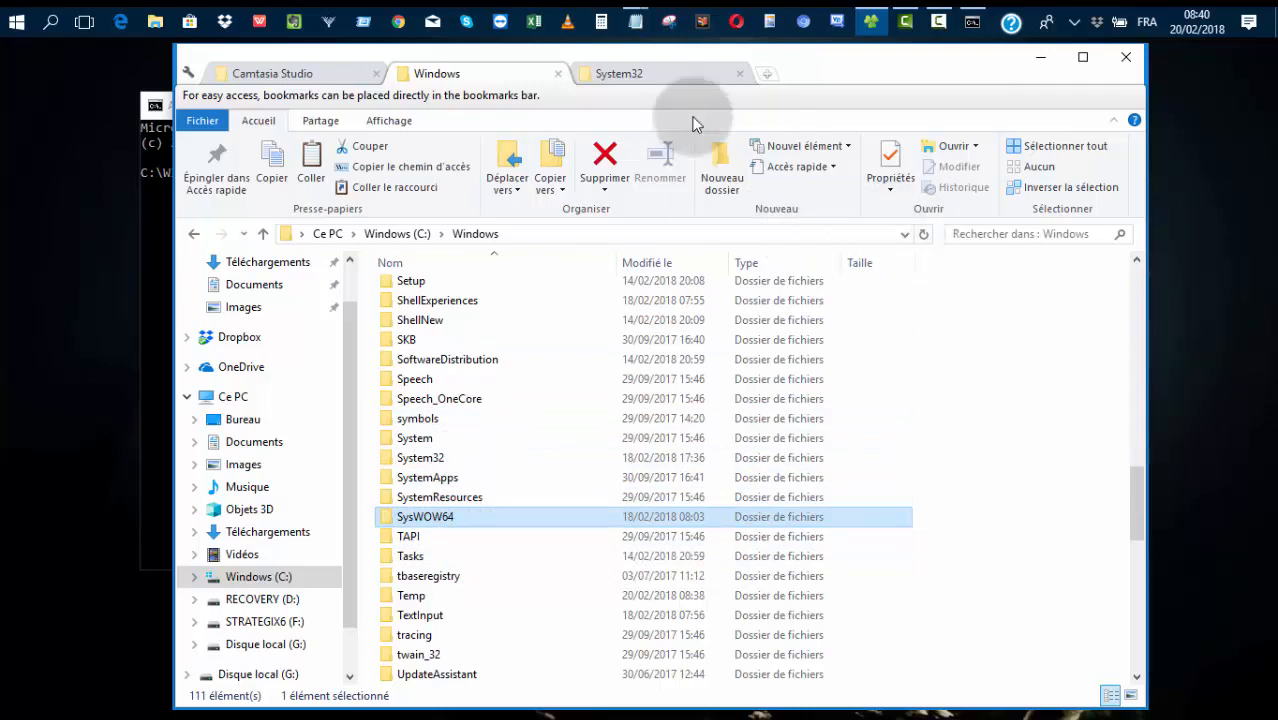
{"action": "left_click", "coordinate": [654, 77]}
{"action": "left_click", "coordinate": [194, 234]}
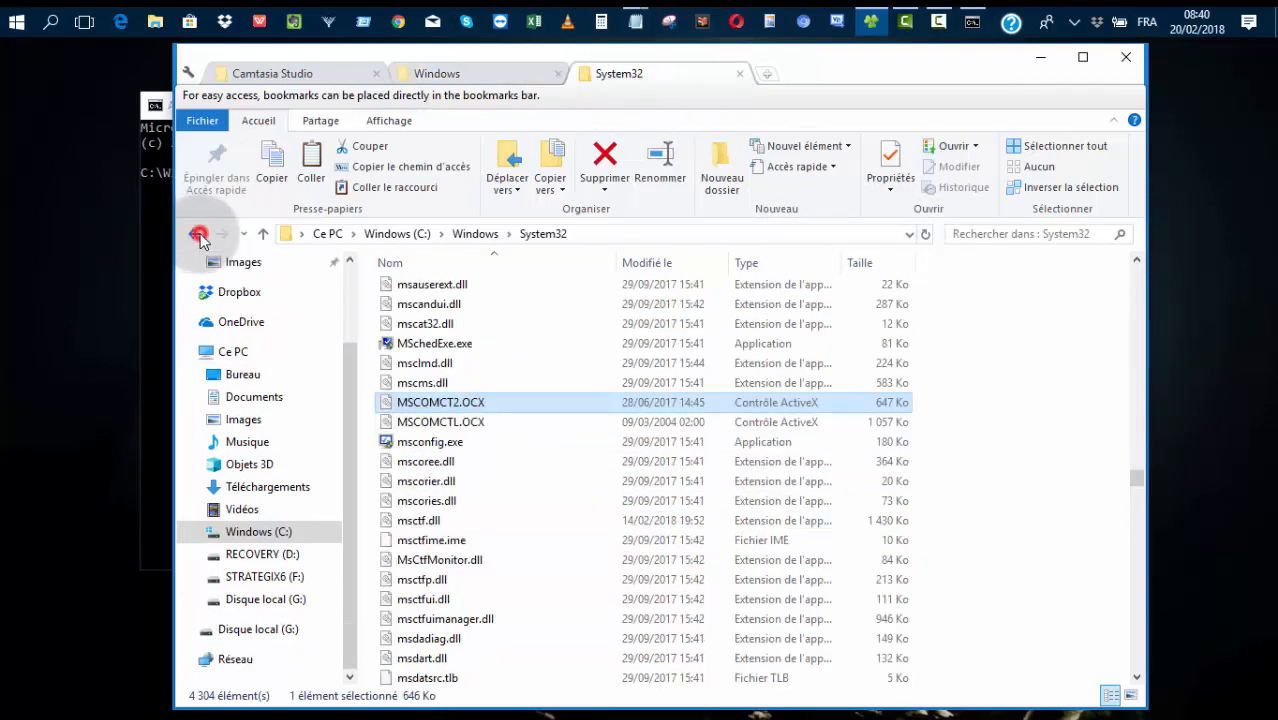
{"action": "left_click", "coordinate": [196, 233]}
{"action": "left_click", "coordinate": [198, 233]}
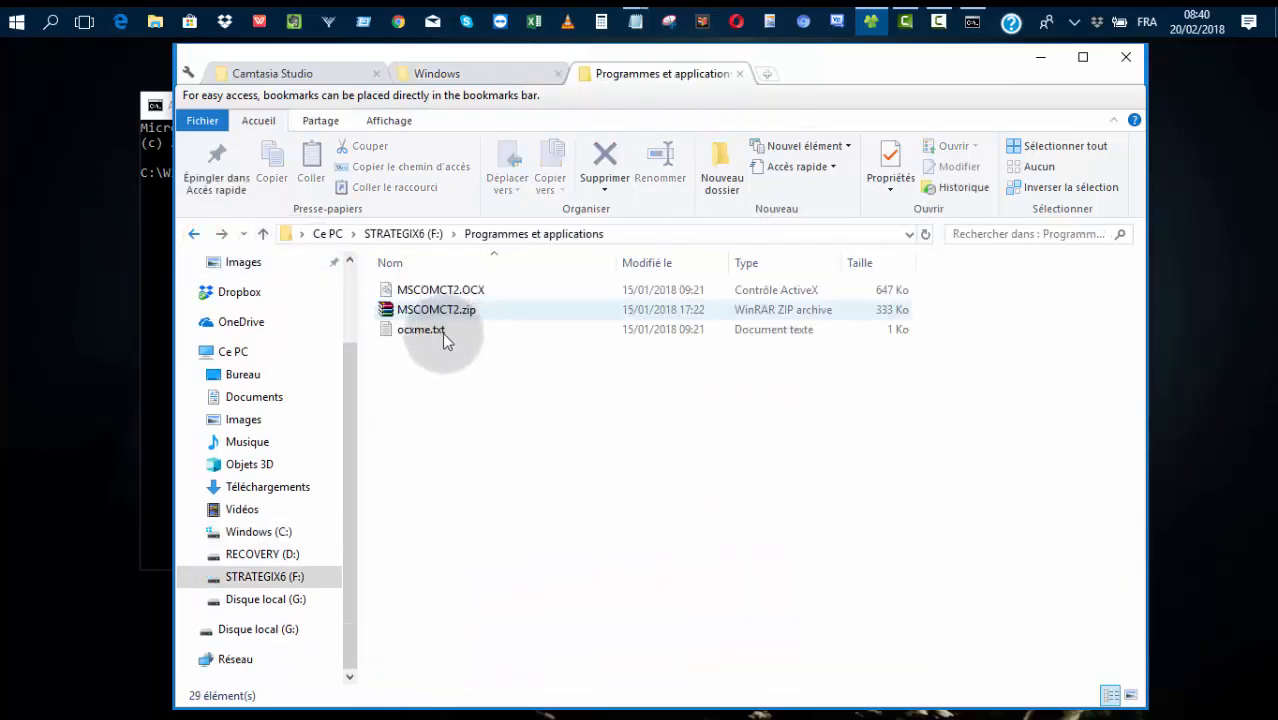
{"action": "left_click", "coordinate": [446, 289]}
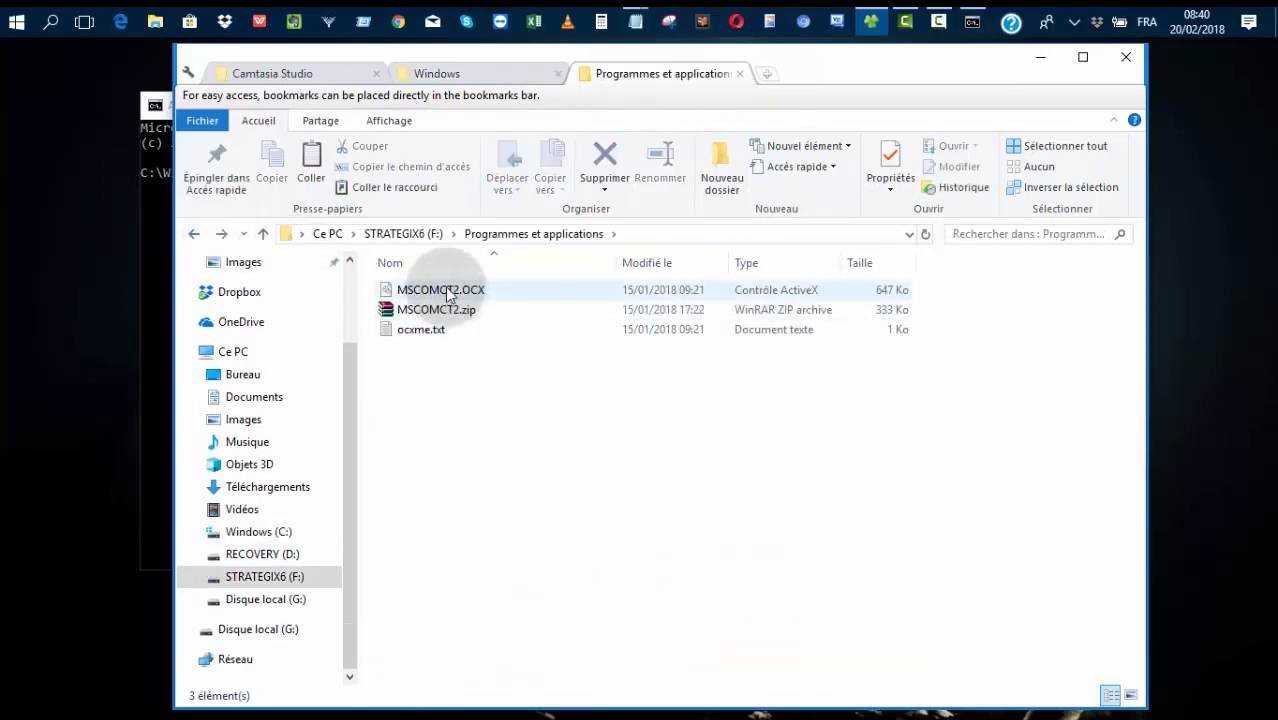
Look through the SysWOW64 folder inside Windows and return to the parent Windows folder
{"action": "left_click", "coordinate": [465, 71]}
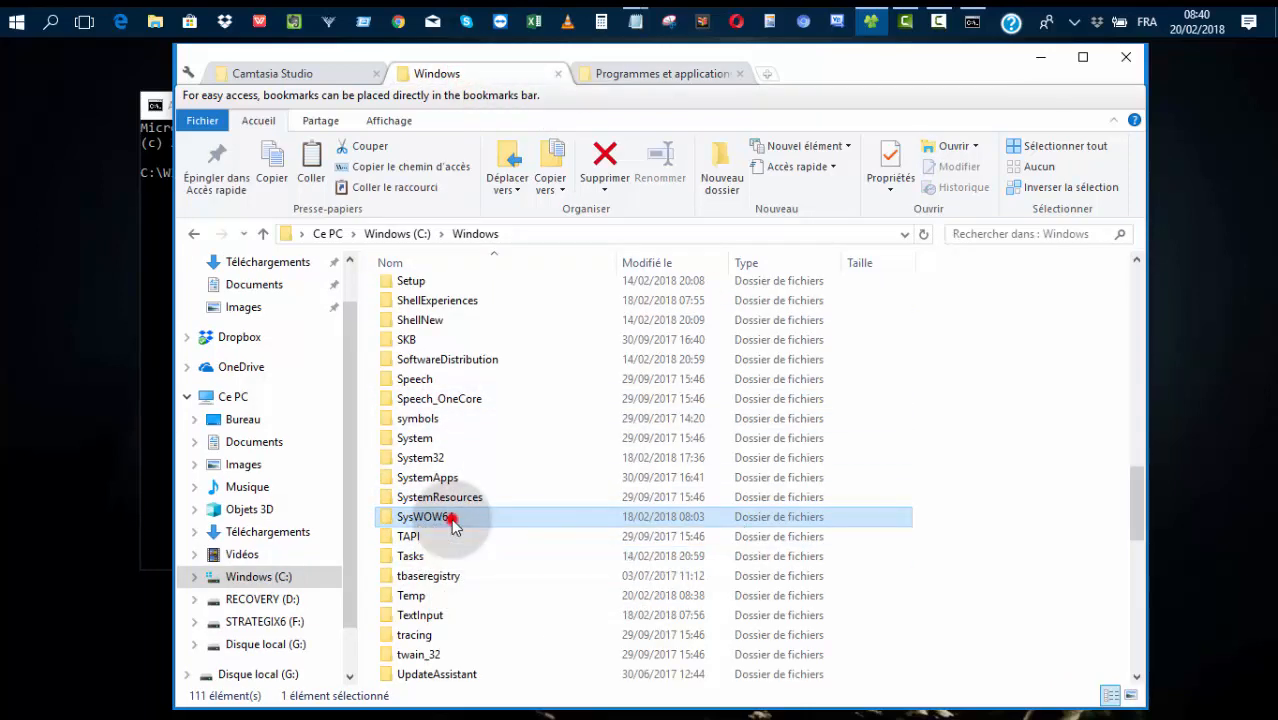
{"action": "double_click", "coordinate": [451, 517]}
{"action": "scroll", "coordinate": [998, 528], "scroll_direction": "down", "scroll_amount": 20}
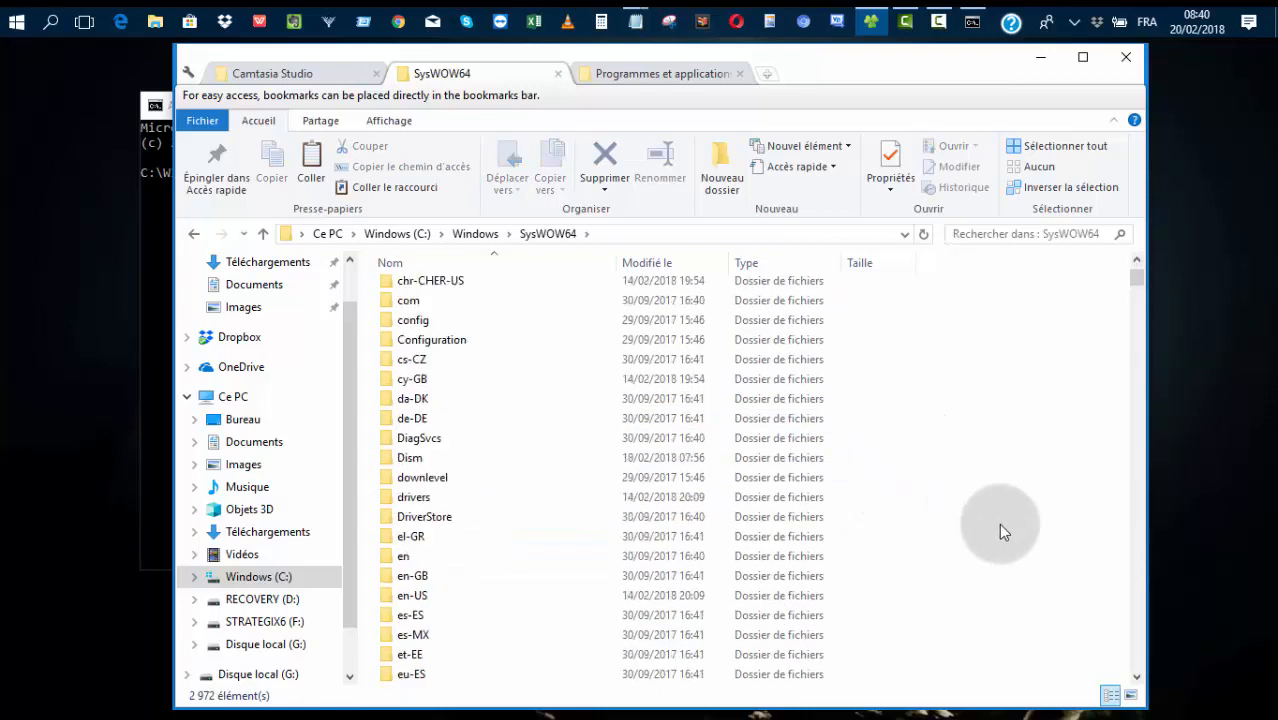
{"action": "scroll", "coordinate": [998, 523], "scroll_direction": "down", "scroll_amount": 3}
{"action": "scroll", "coordinate": [998, 523], "scroll_direction": "up", "scroll_amount": 13}
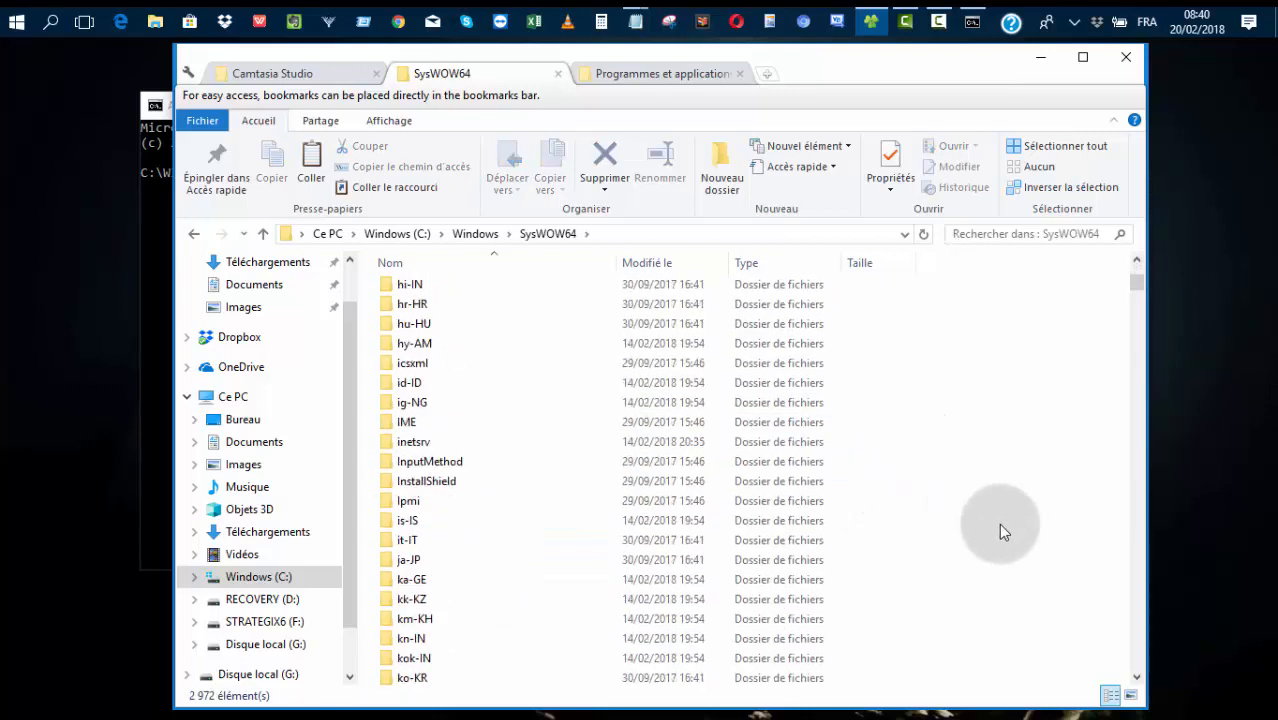
{"action": "left_click", "coordinate": [262, 234]}
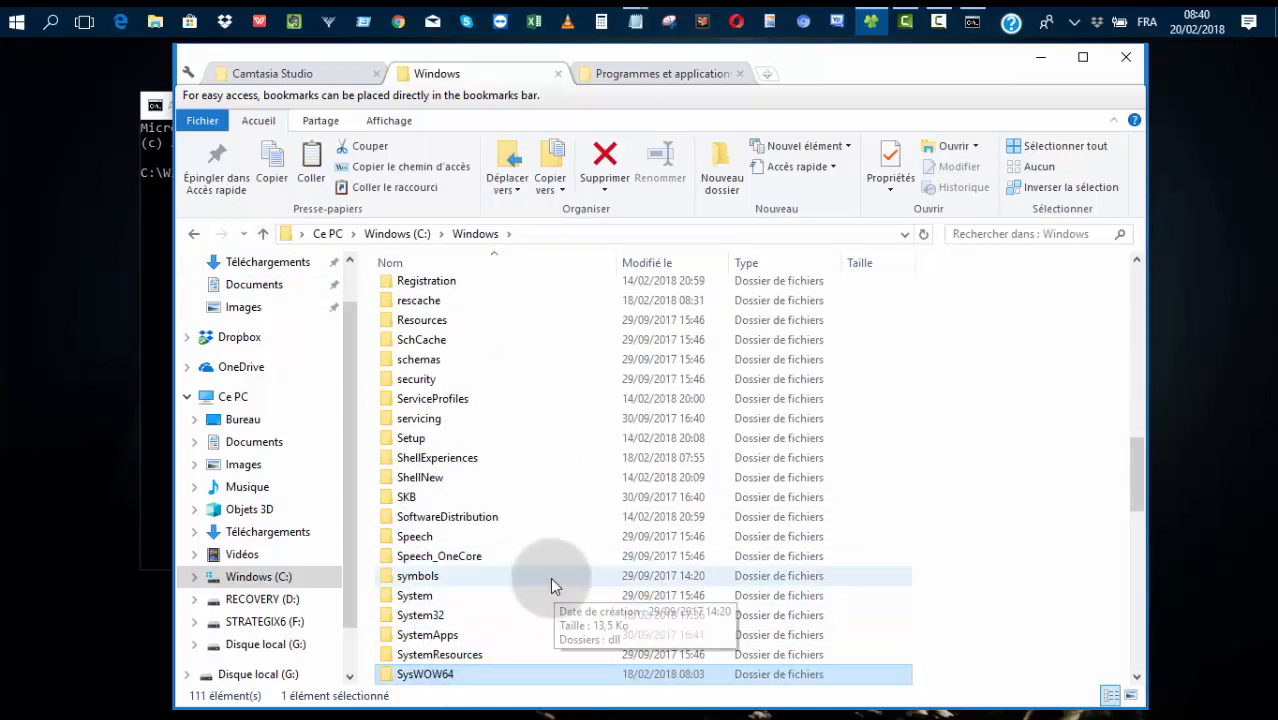
{"action": "scroll", "coordinate": [550, 577], "scroll_direction": "down", "scroll_amount": 1}
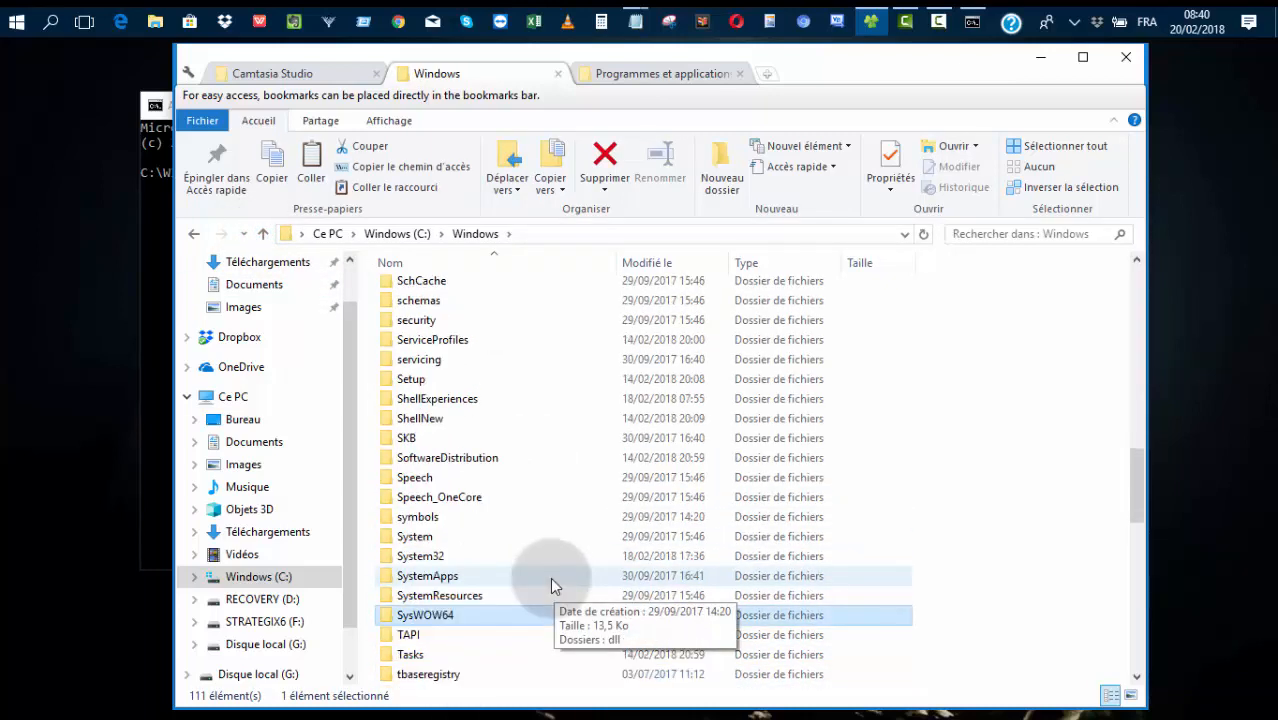
Check the administrator command prompt, return to the file explorer and browse the System32 folder
{"action": "left_click", "coordinate": [140, 253]}
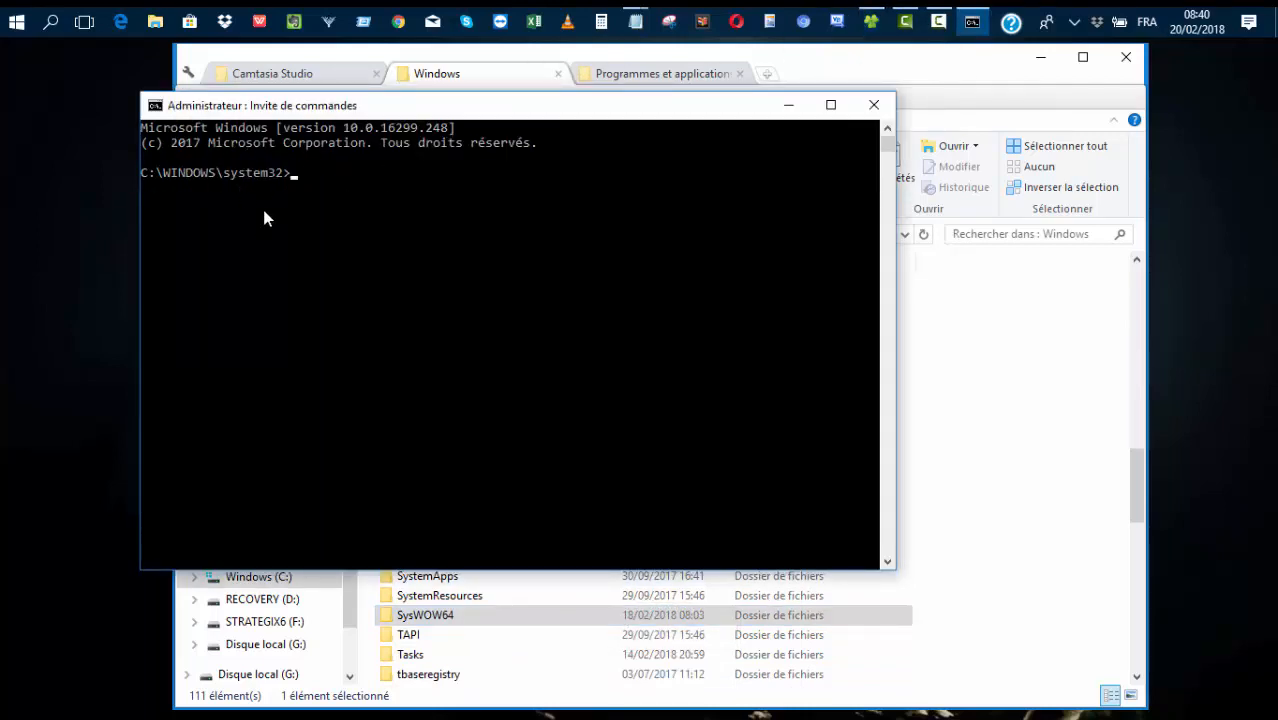
{"action": "left_click", "coordinate": [979, 72]}
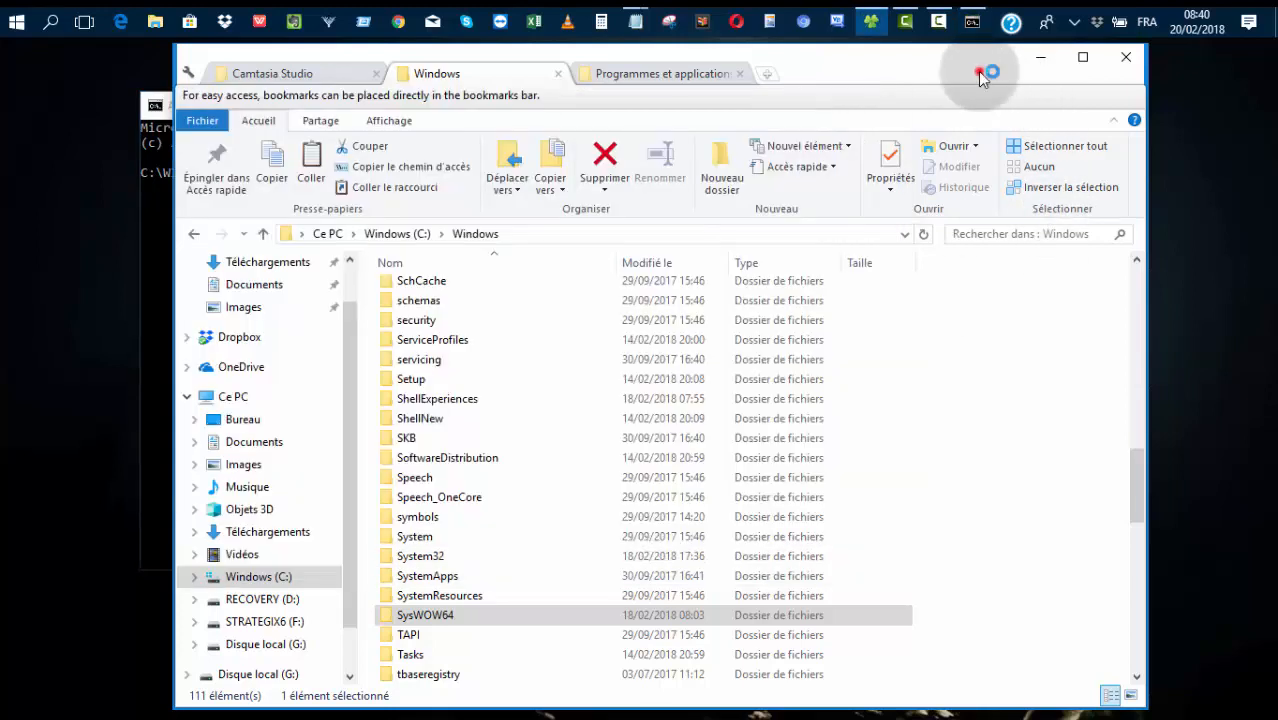
{"action": "left_click", "coordinate": [425, 556]}
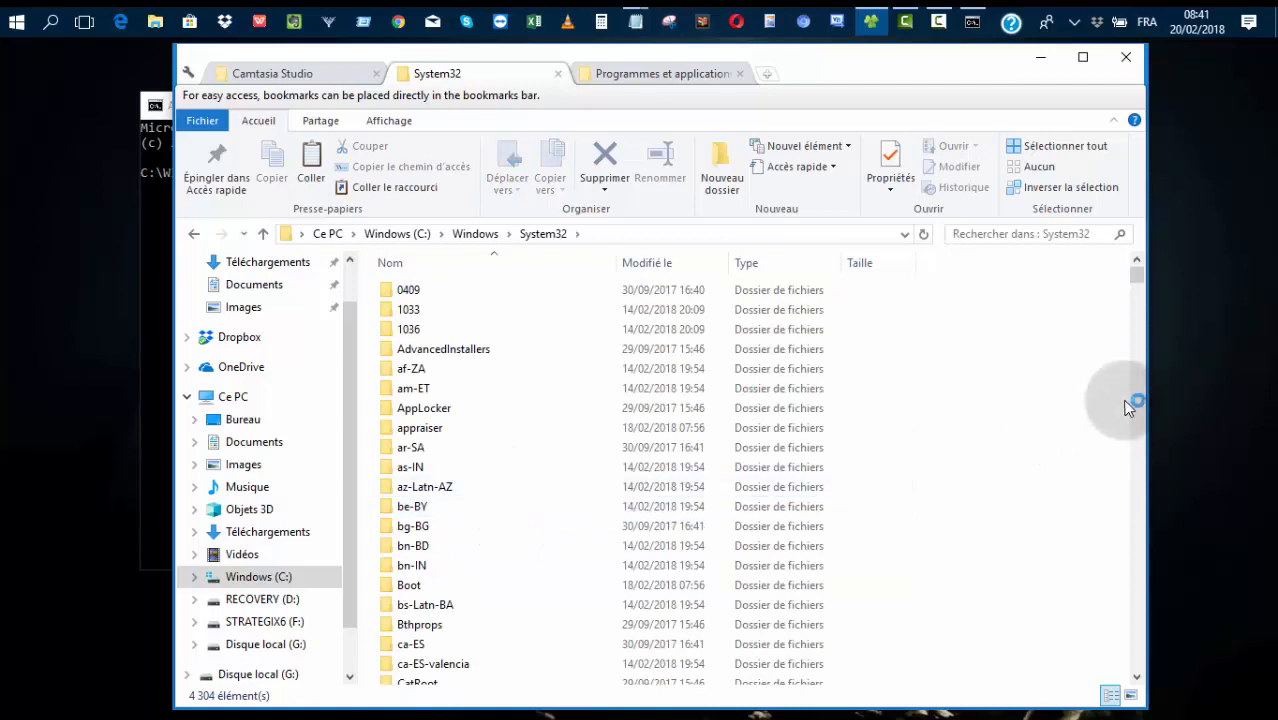
{"action": "left_click_drag", "start_coordinate": [1134, 266], "coordinate": [1008, 520]}
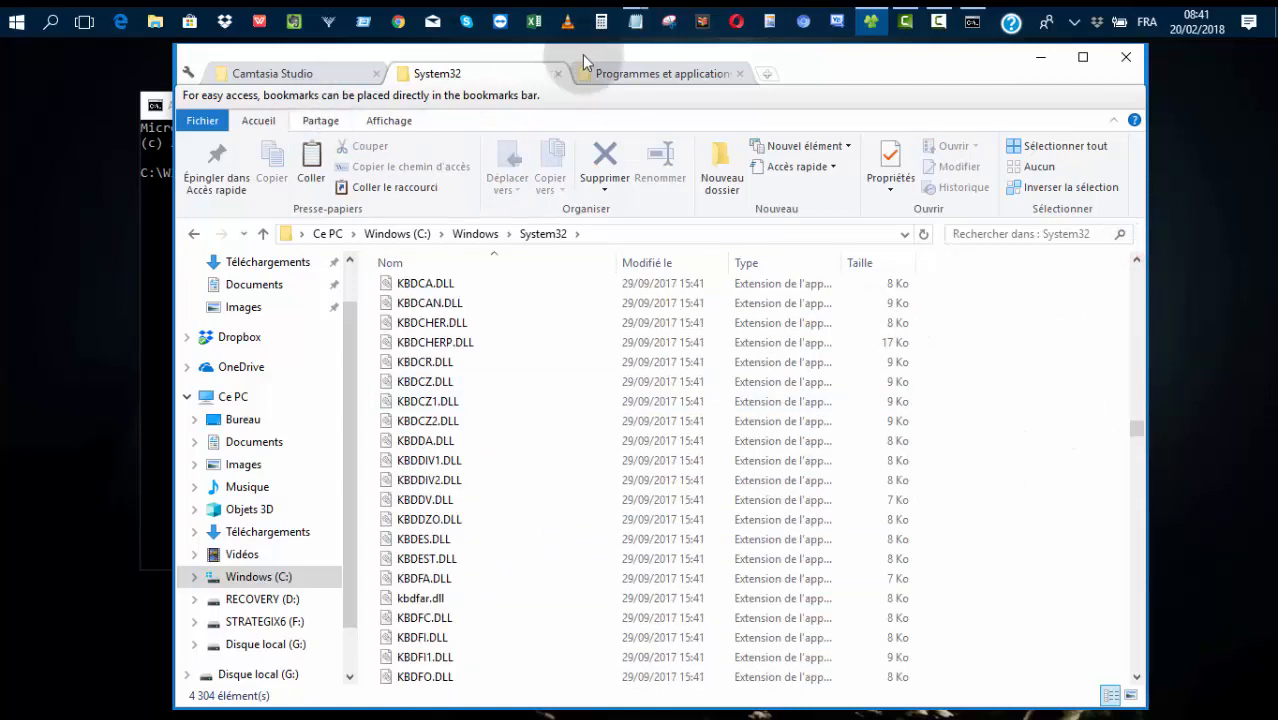
Minimize the file explorer and enter regsvr32 mscomct2.ocx at the system32 prompt without running it
{"action": "left_click", "coordinate": [1041, 57]}
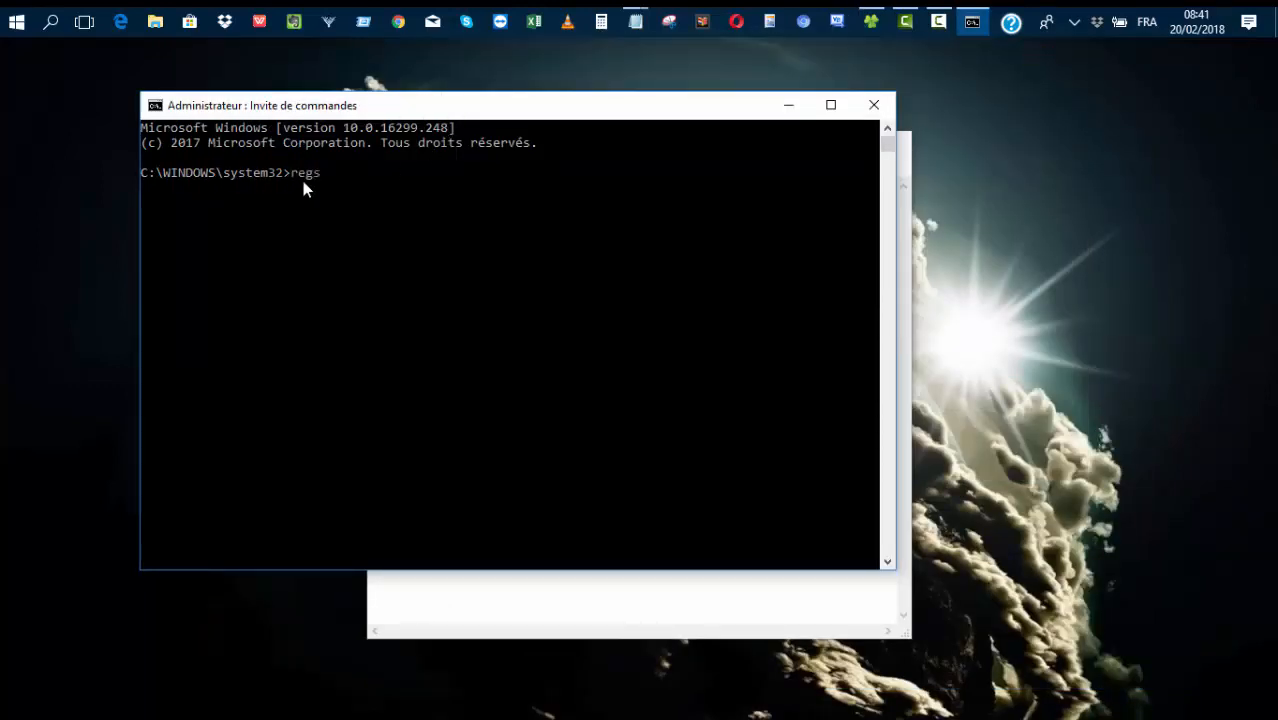
{"action": "type", "text": "32 mscomct2.ocx"}
Reopen the file explorer, find MSCOMCT2.OCX in the System32 folder and copy it
{"action": "left_click", "coordinate": [872, 24]}
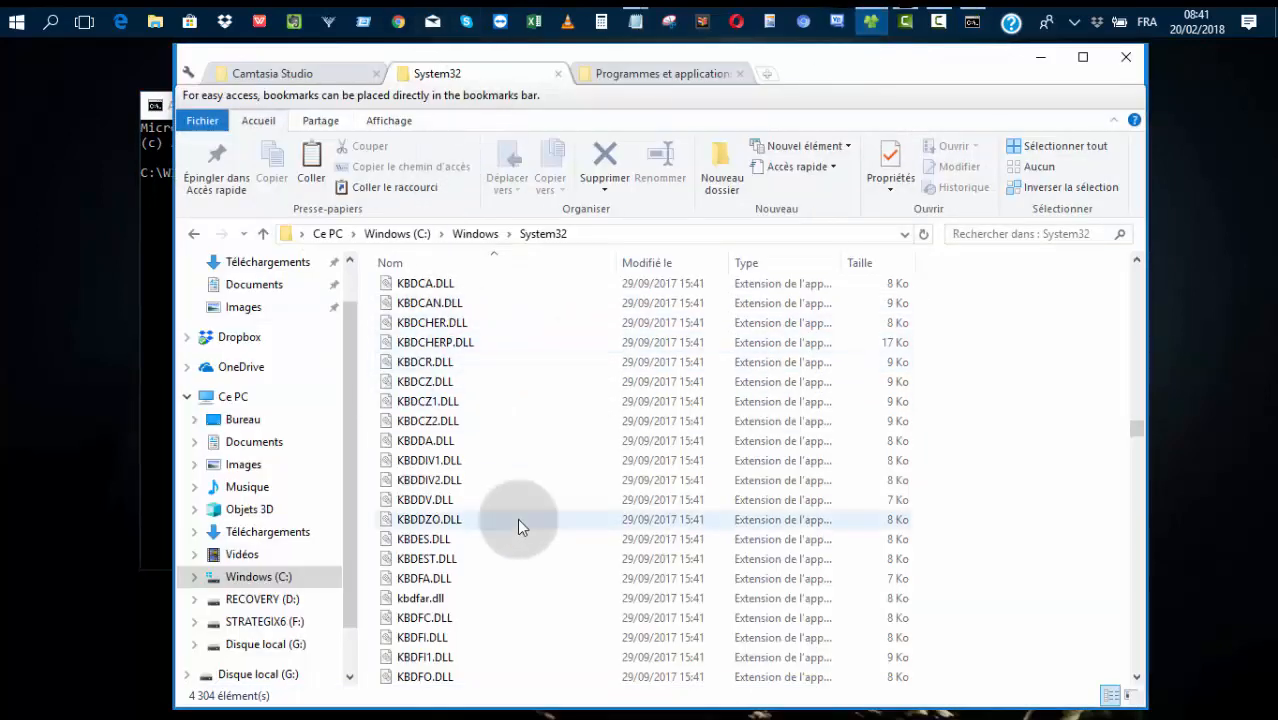
{"action": "scroll", "coordinate": [548, 516], "scroll_direction": "down", "scroll_amount": 15}
{"action": "scroll", "coordinate": [558, 514], "scroll_direction": "down", "scroll_amount": 20}
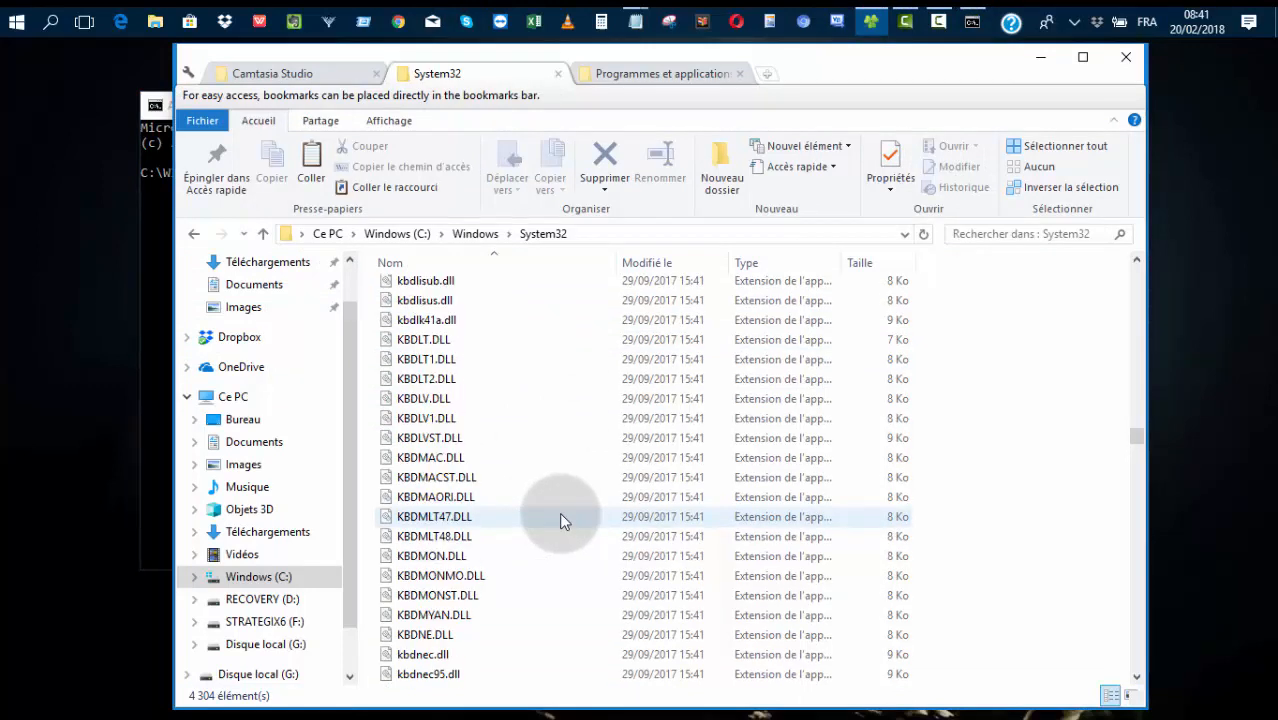
{"action": "left_click", "coordinate": [560, 516]}
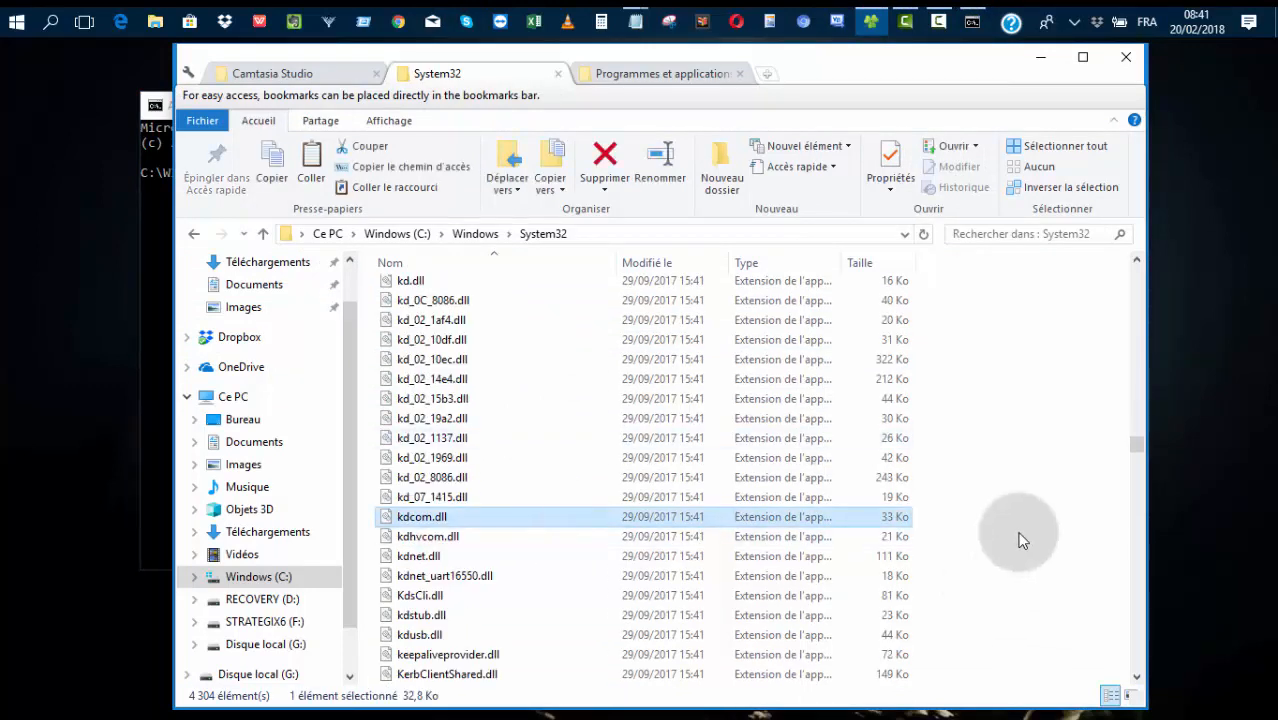
{"action": "left_click_drag", "start_coordinate": [1137, 446], "coordinate": [1160, 481]}
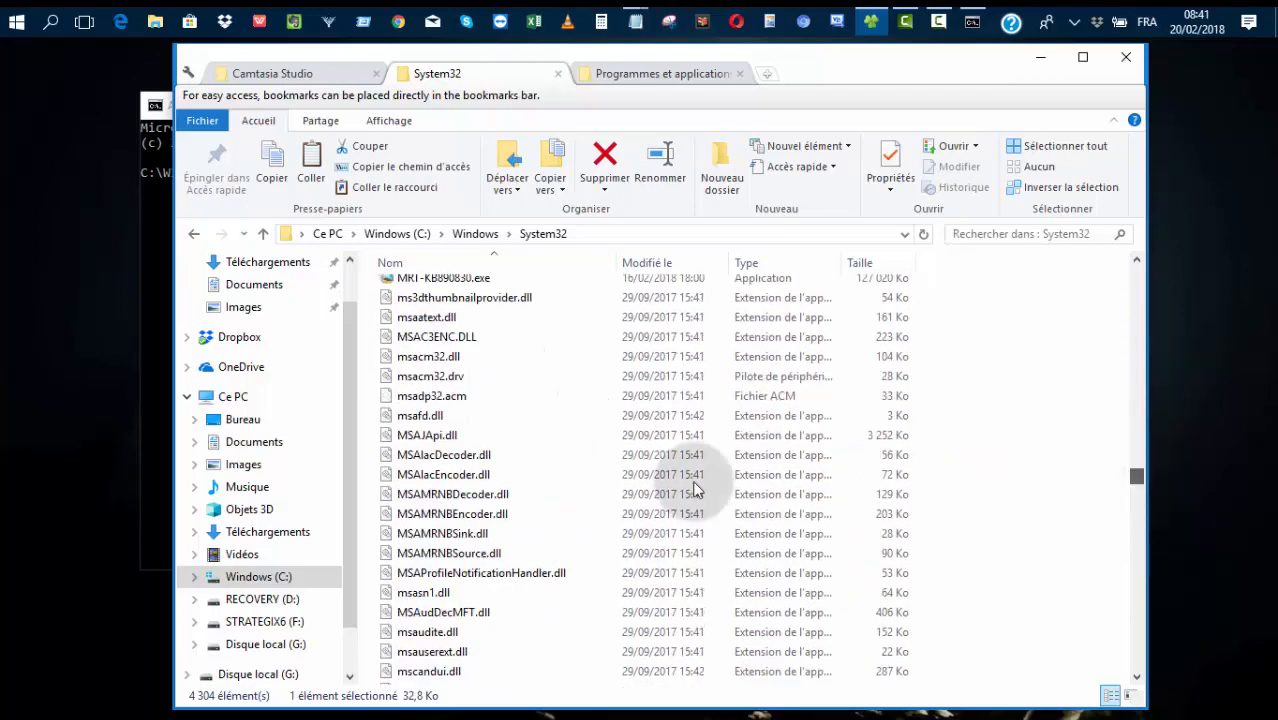
{"action": "scroll", "coordinate": [577, 503], "scroll_direction": "up", "scroll_amount": 3}
{"action": "scroll", "coordinate": [577, 503], "scroll_direction": "down", "scroll_amount": 8}
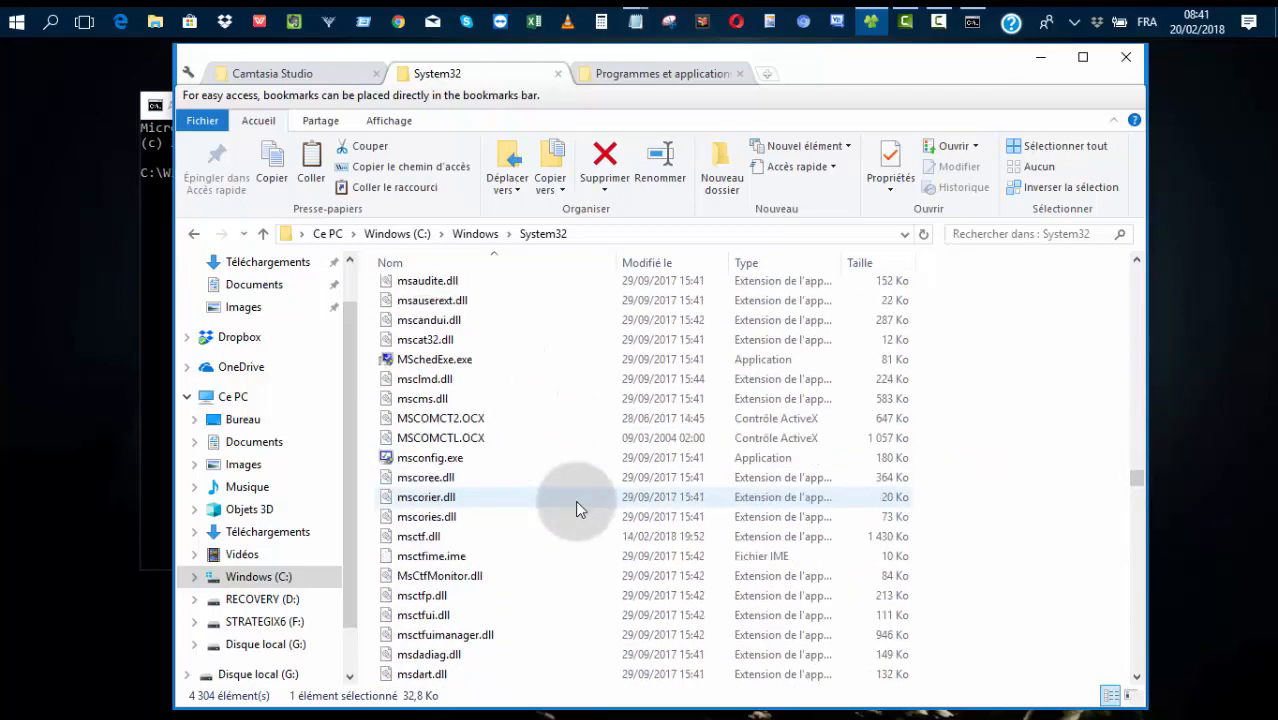
{"action": "left_click", "coordinate": [457, 420]}
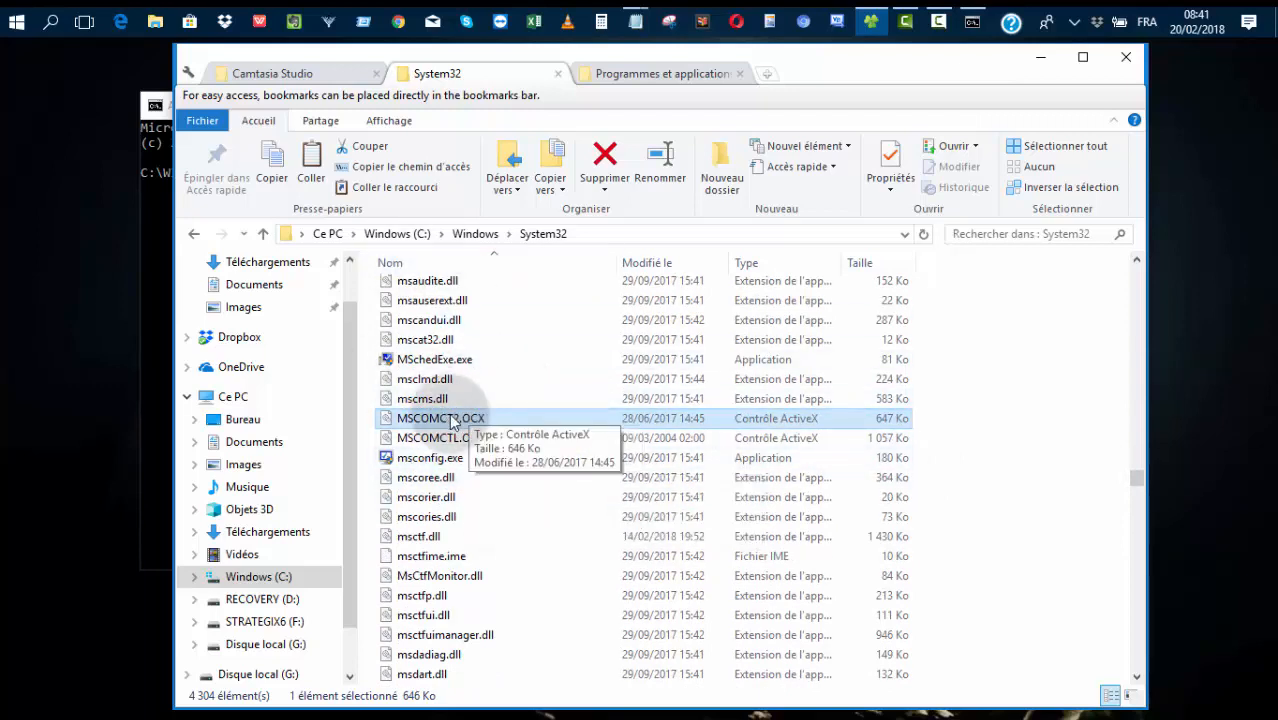
{"action": "right_click", "coordinate": [452, 421]}
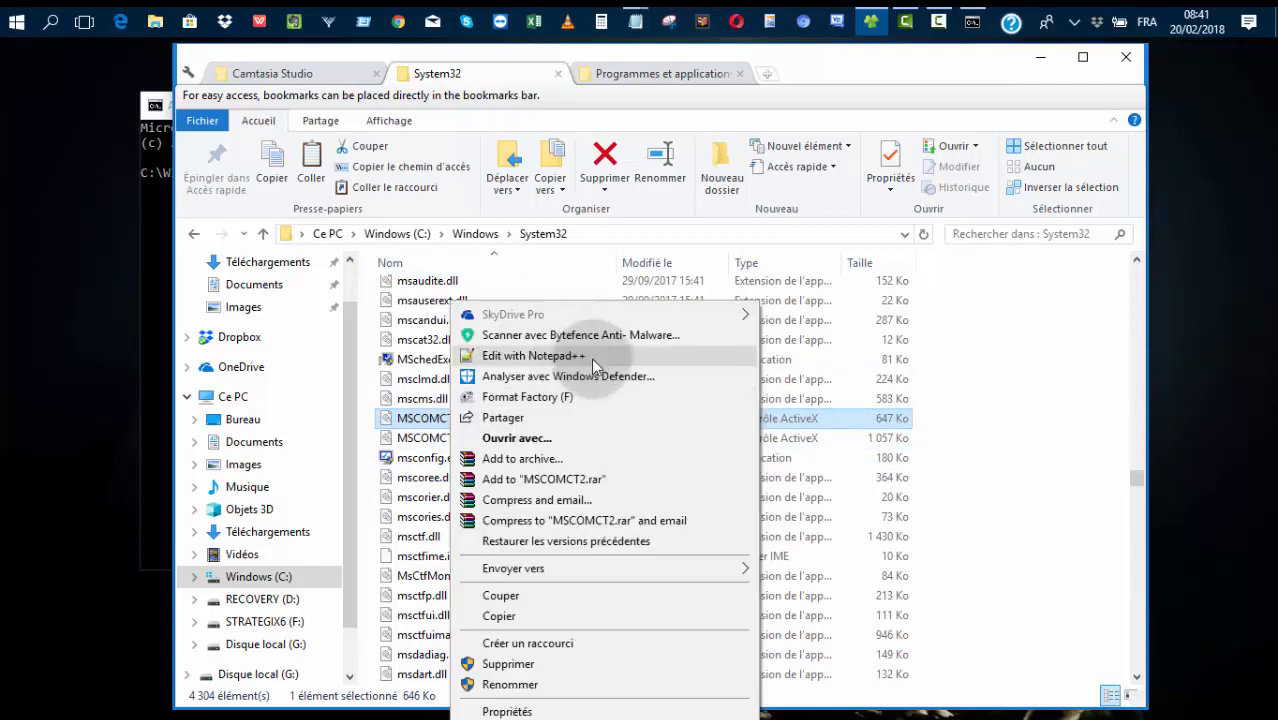
{"action": "left_click", "coordinate": [499, 616]}
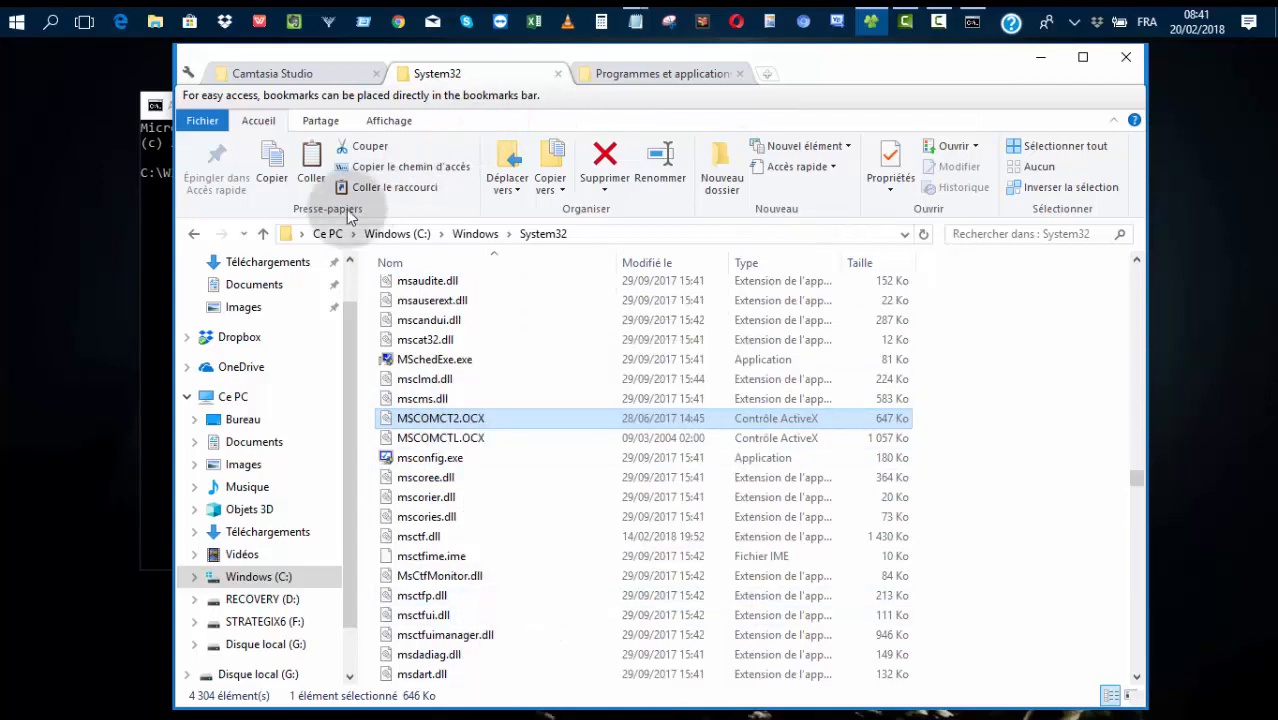
Open the SysWOW64 folder inside Windows and show the paste command available for the copied file
{"action": "left_click", "coordinate": [261, 236]}
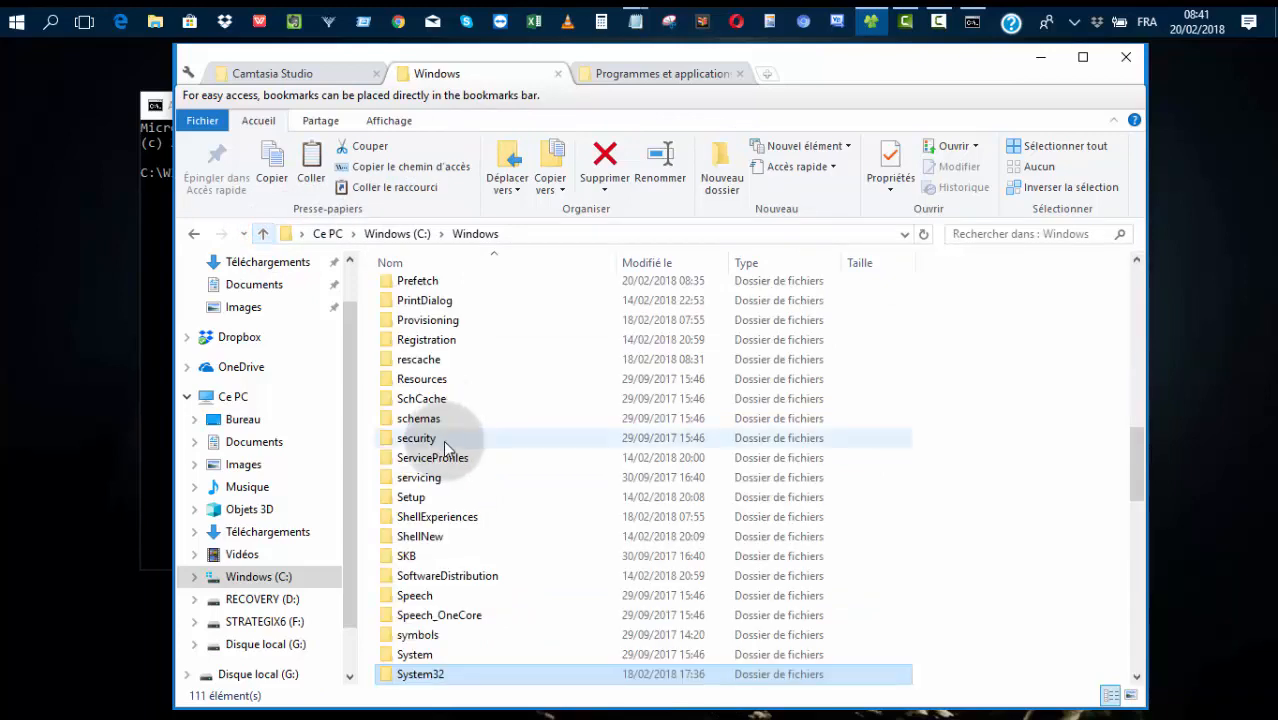
{"action": "scroll", "coordinate": [446, 480], "scroll_direction": "down", "scroll_amount": 3}
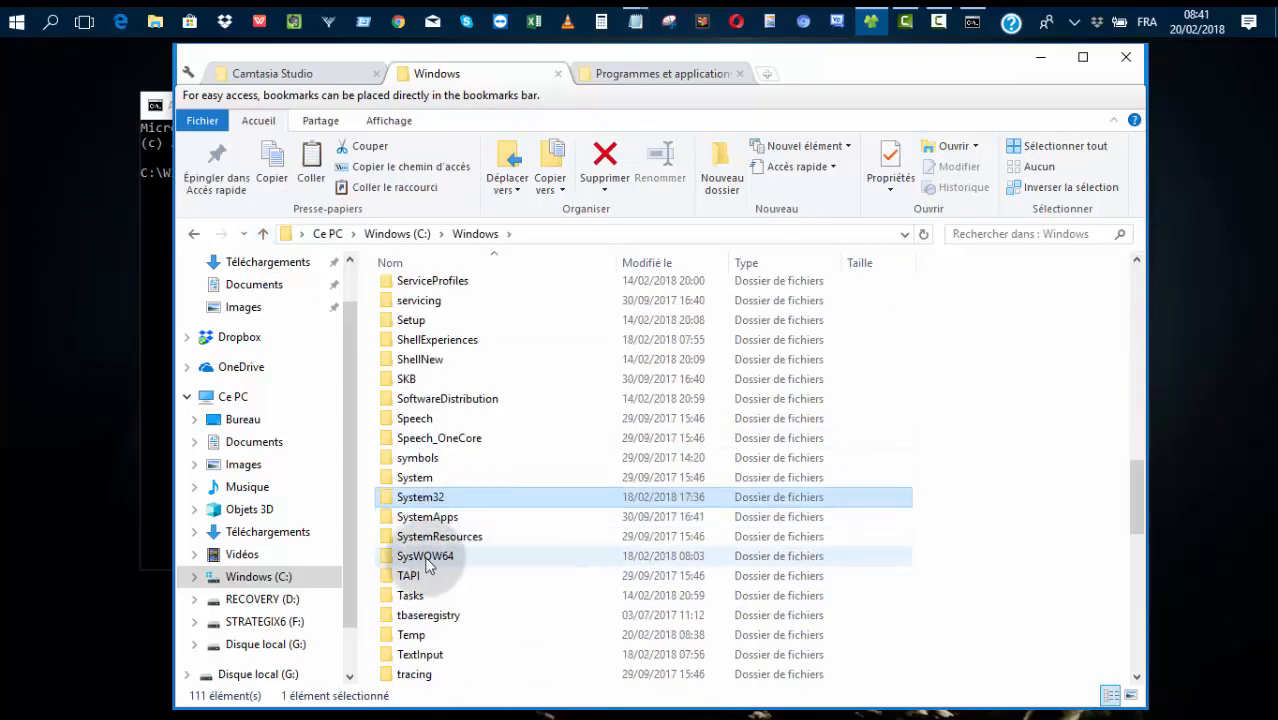
{"action": "double_click", "coordinate": [424, 558]}
{"action": "scroll", "coordinate": [680, 575], "scroll_direction": "down", "scroll_amount": 5}
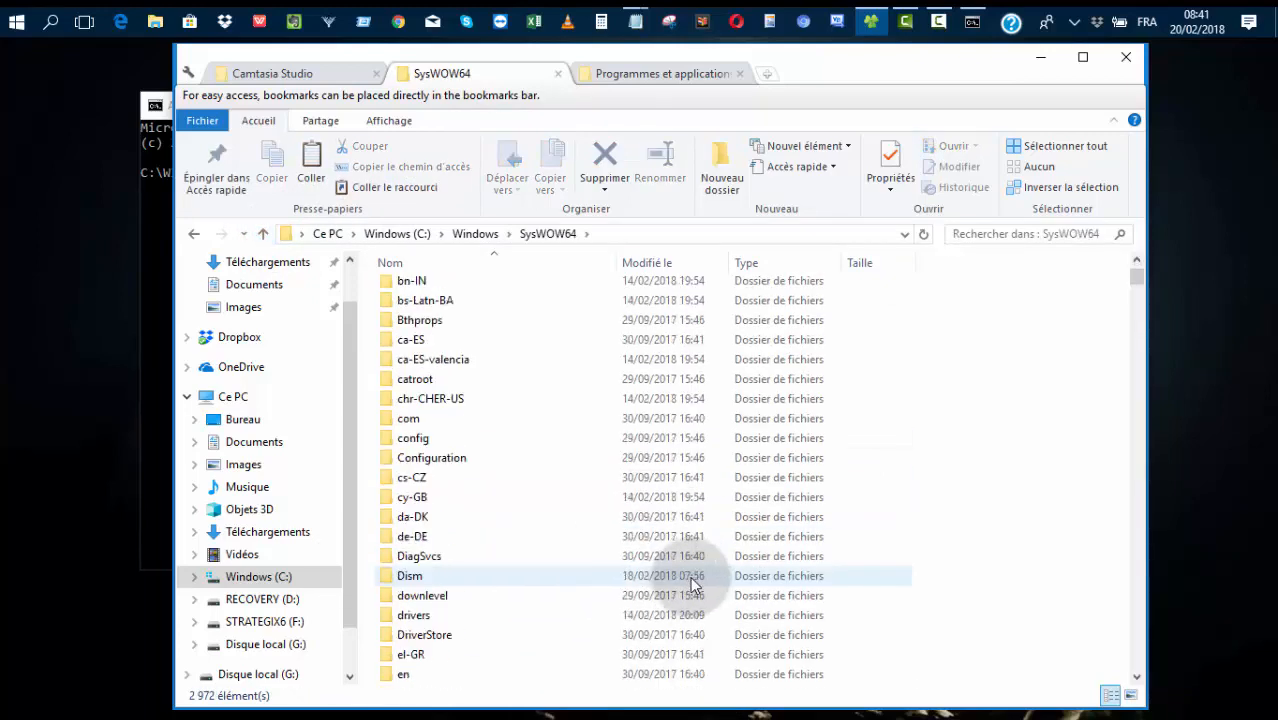
{"action": "scroll", "coordinate": [693, 585], "scroll_direction": "down", "scroll_amount": 20}
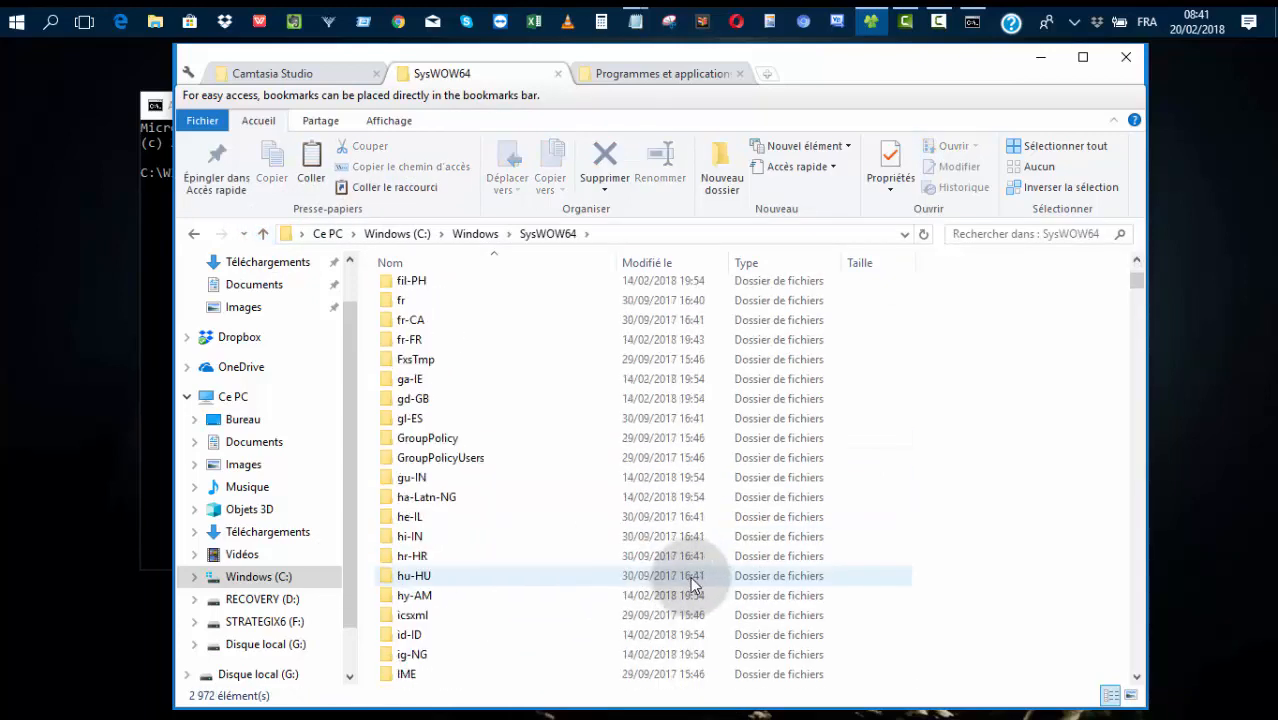
{"action": "right_click", "coordinate": [1047, 595]}
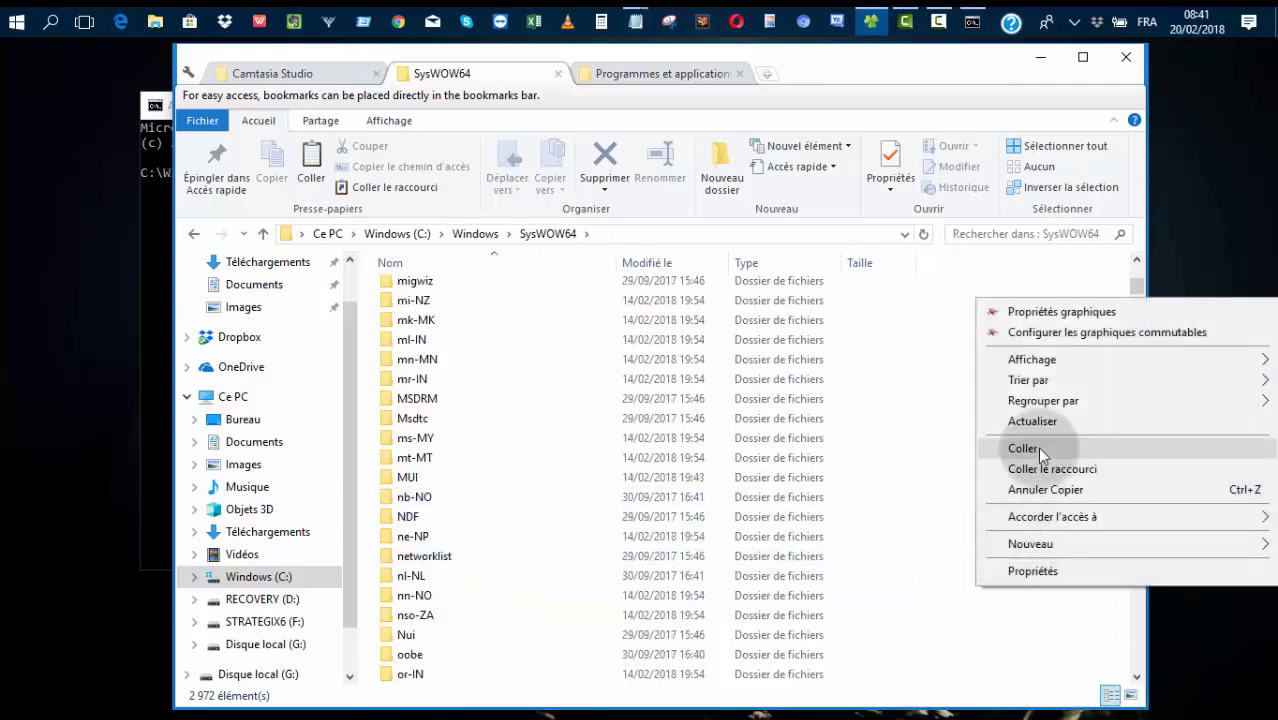
Find and select MSCOMCT2.OCX among the files in the SysWOW64 folder
{"action": "left_click_drag", "start_coordinate": [1136, 284], "coordinate": [1134, 486]}
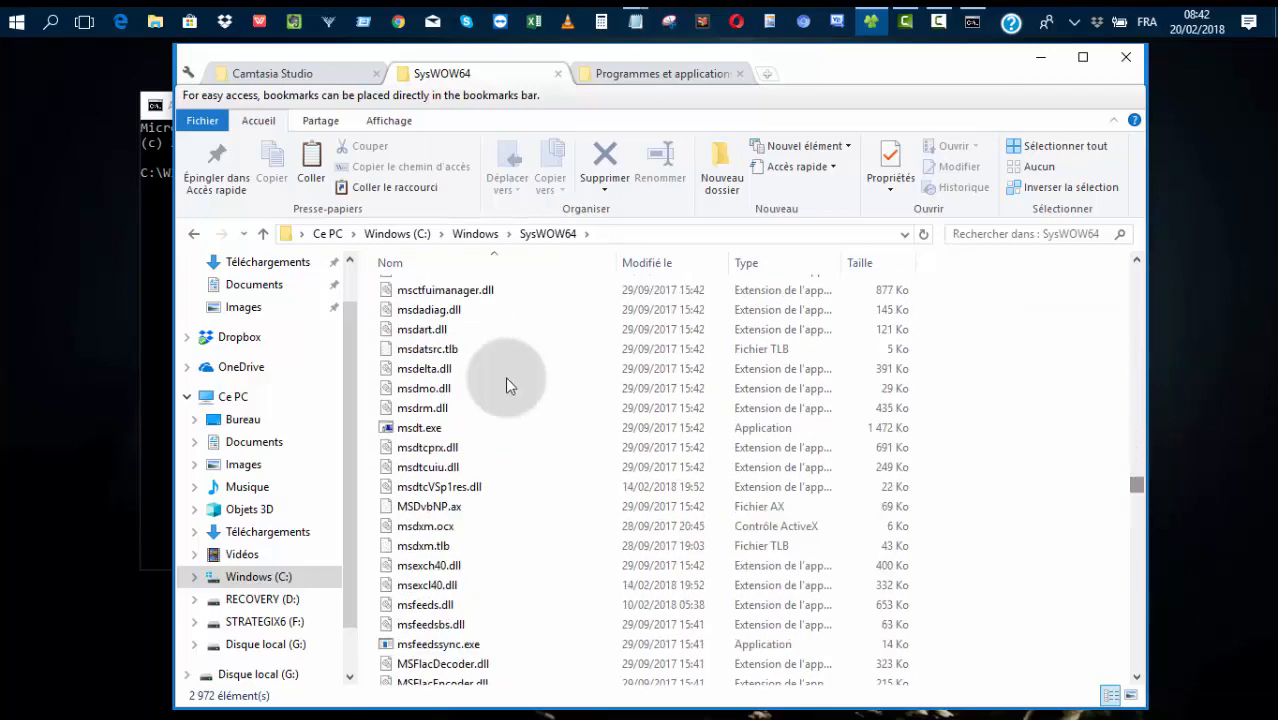
{"action": "scroll", "coordinate": [494, 530], "scroll_direction": "up", "scroll_amount": 5}
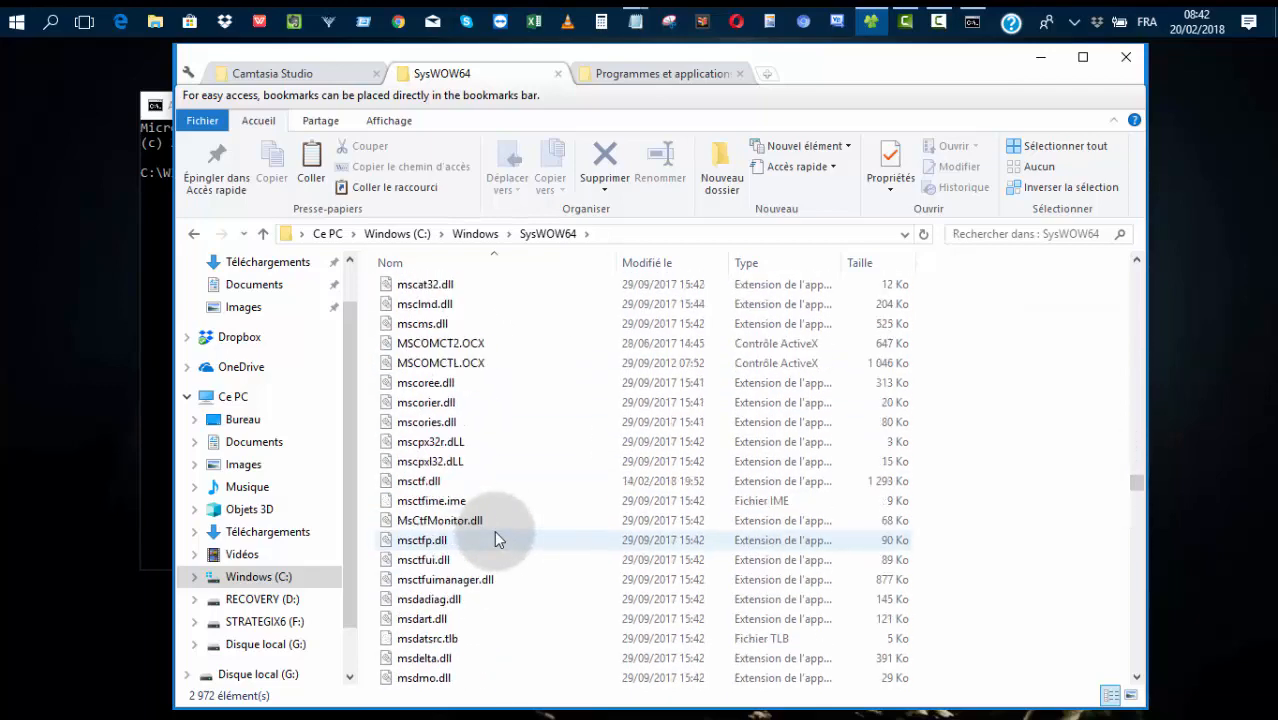
{"action": "left_click", "coordinate": [442, 343]}
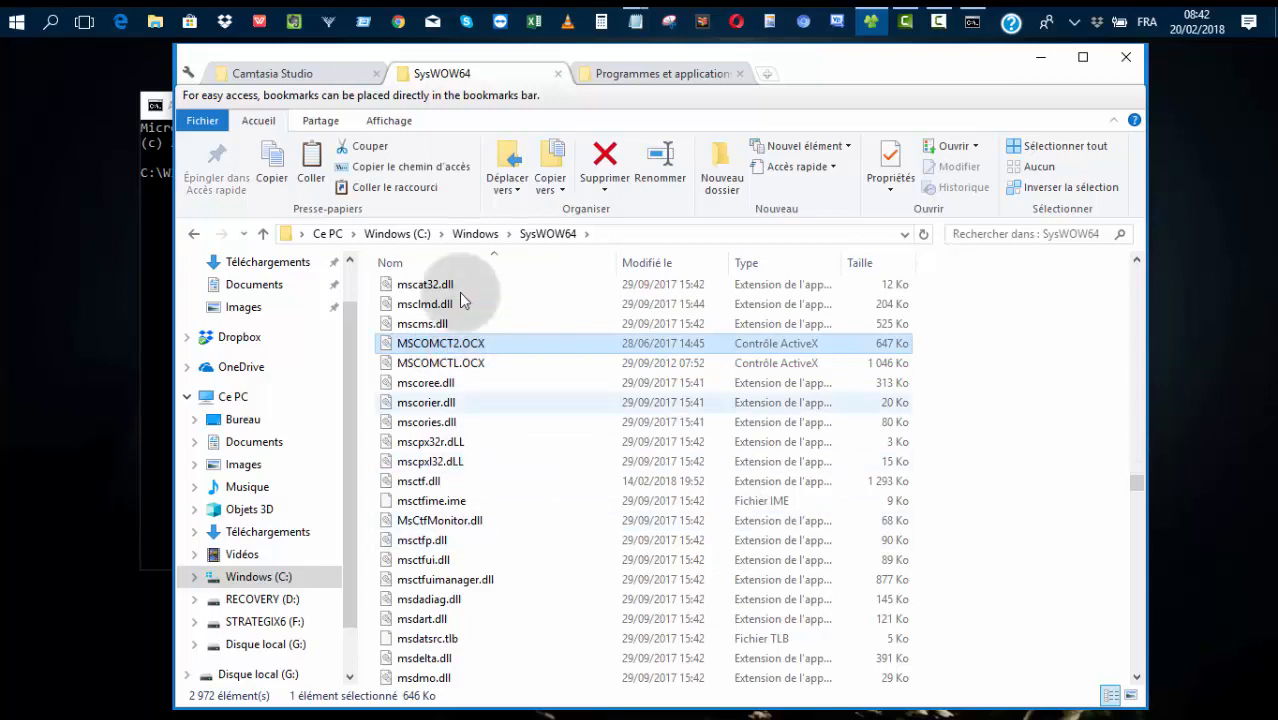
Return to the administrator command prompt and erase the pending regsvr32 mscomct2.ocx command
{"action": "left_click", "coordinate": [138, 317]}
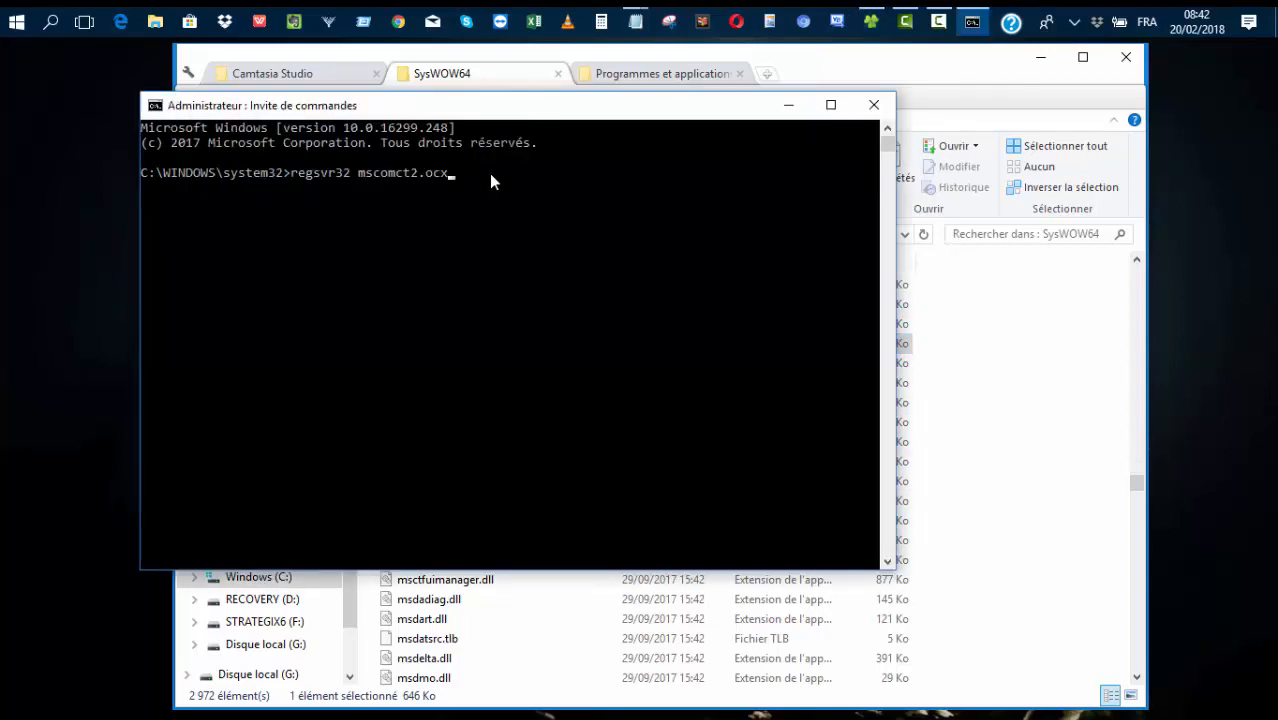
{"action": "key", "text": "BackSpace"}
{"action": "key", "text": "BackSpace"}
{"action": "key", "text": "BackSpace"}
{"action": "key", "text": "BackSpace"}
{"action": "key", "text": "BackSpace"}
{"action": "key", "text": "BackSpace"}
{"action": "key", "text": "BackSpace"}
{"action": "key", "text": "BackSpace"}
{"action": "key", "text": "BackSpace"}
{"action": "key", "text": "BackSpace"}
{"action": "key", "text": "BackSpace"}
{"action": "key", "text": "BackSpace"}
{"action": "key", "text": "BackSpace"}
{"action": "key", "text": "BackSpace"}
{"action": "key", "text": "BackSpace"}
{"action": "key", "text": "BackSpace"}
{"action": "key", "text": "BackSpace"}
{"action": "key", "text": "BackSpace"}
{"action": "key", "text": "BackSpace"}
{"action": "key", "text": "BackSpace"}
{"action": "key", "text": "BackSpace"}
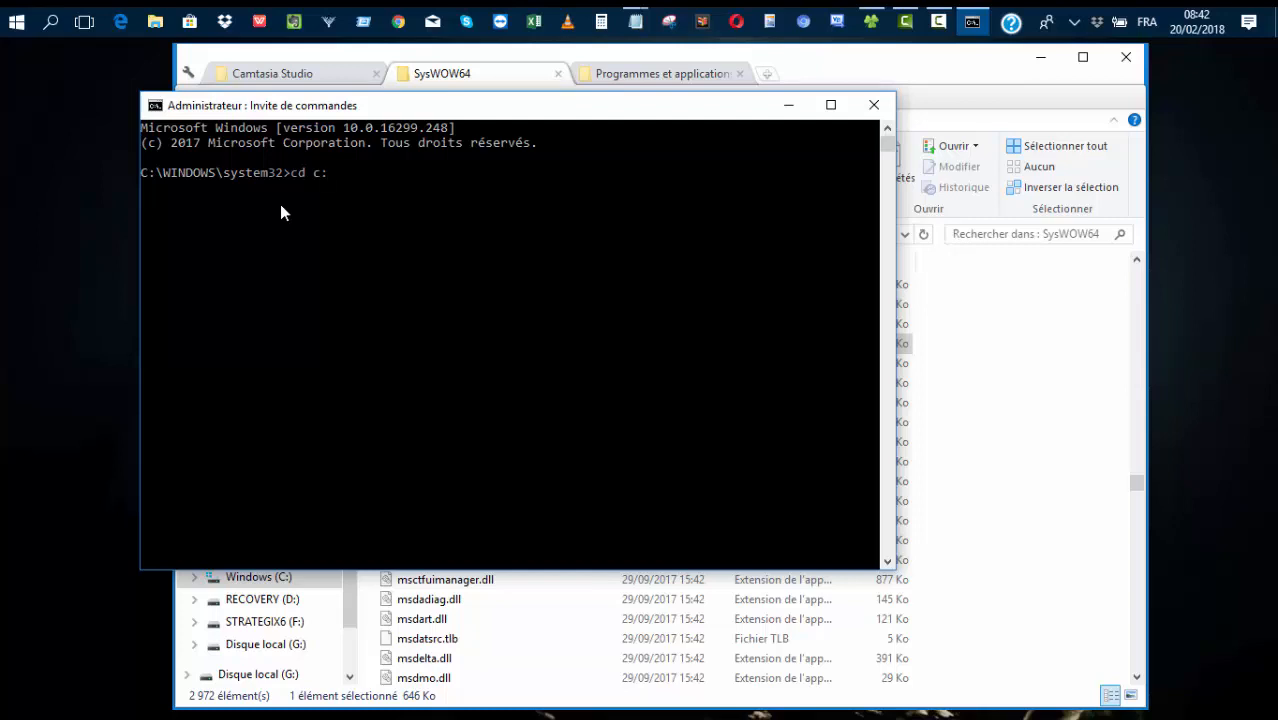
Change the command prompt's directory by running cd c:\windows\syswow64
{"action": "type", "text": "\\windows\\syswow"}
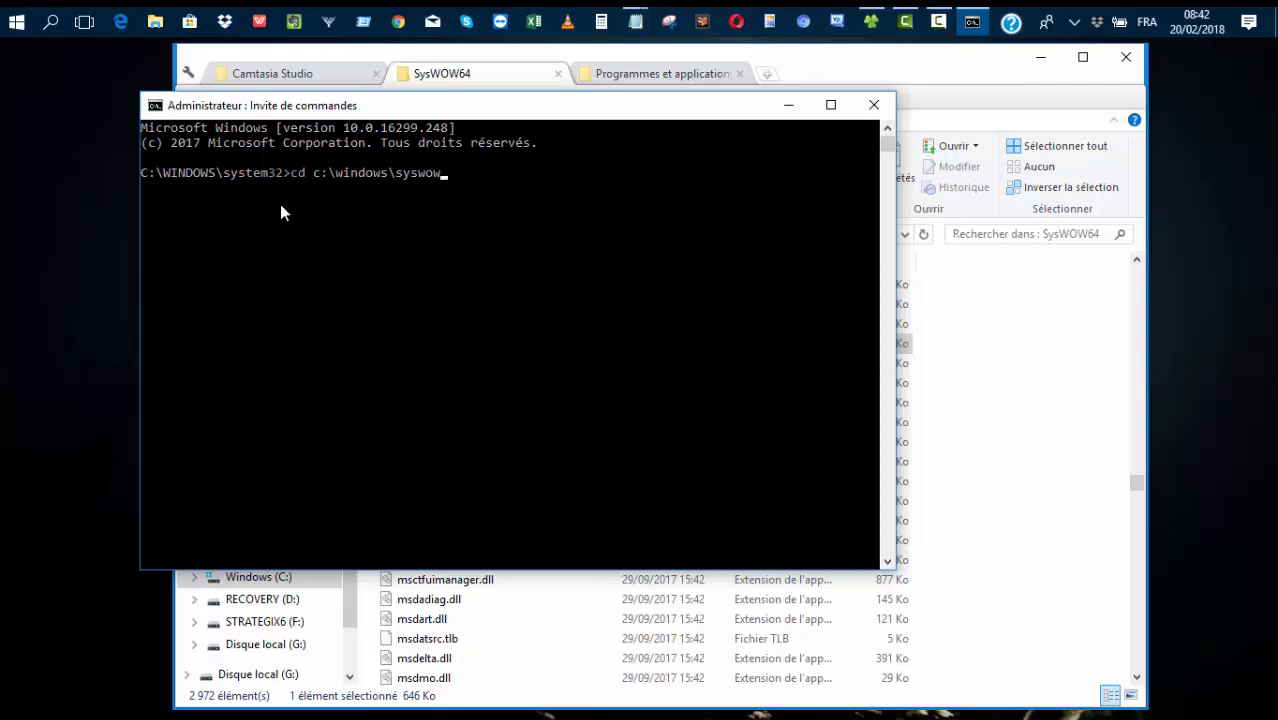
{"action": "type", "text": "64"}
{"action": "key", "text": "Return"}
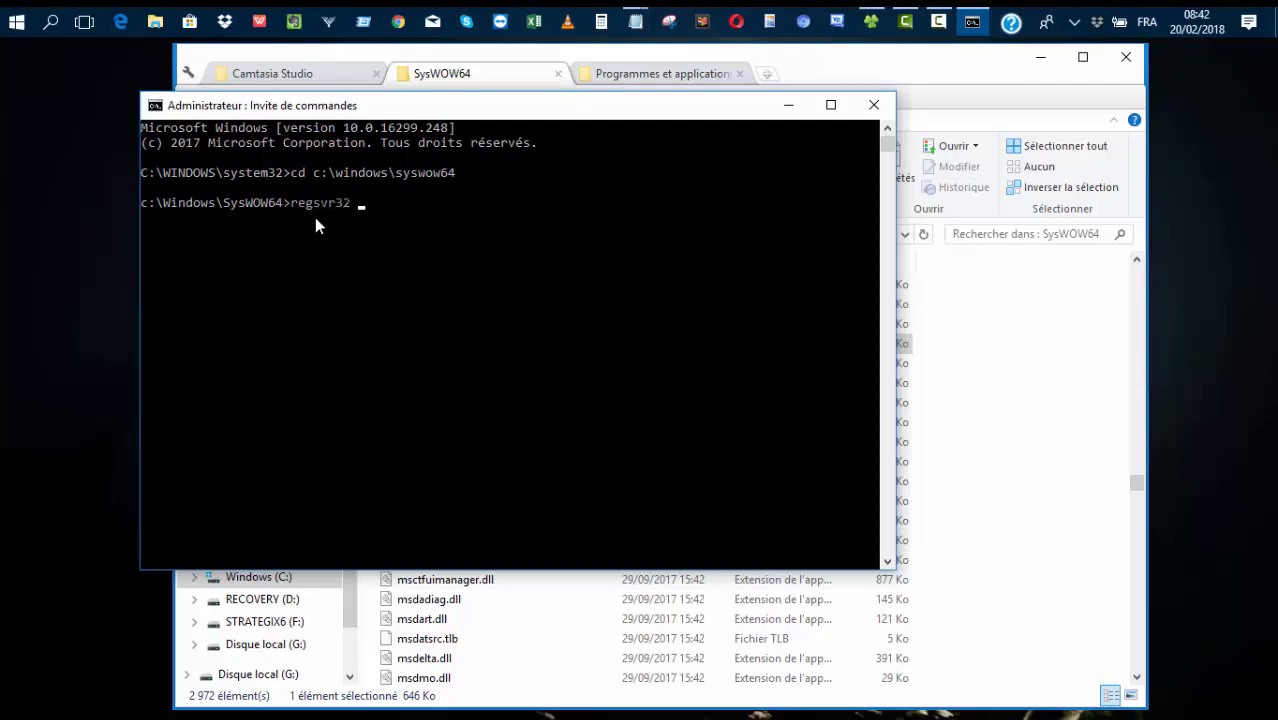
Enter regsvr32 mscomct2.ocx at the SysWOW64 prompt, and close the administrator command prompt without running it
{"action": "type", "text": "mscomct2.ocx"}
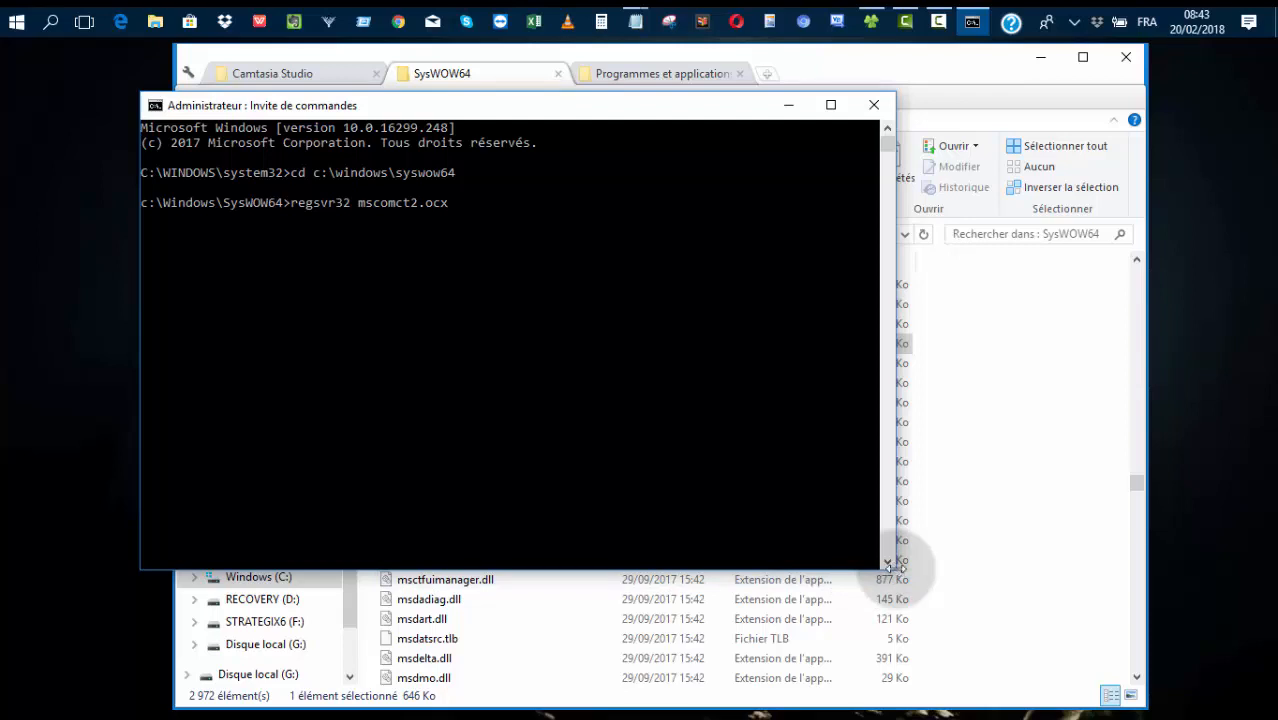
{"action": "left_click", "coordinate": [874, 105]}
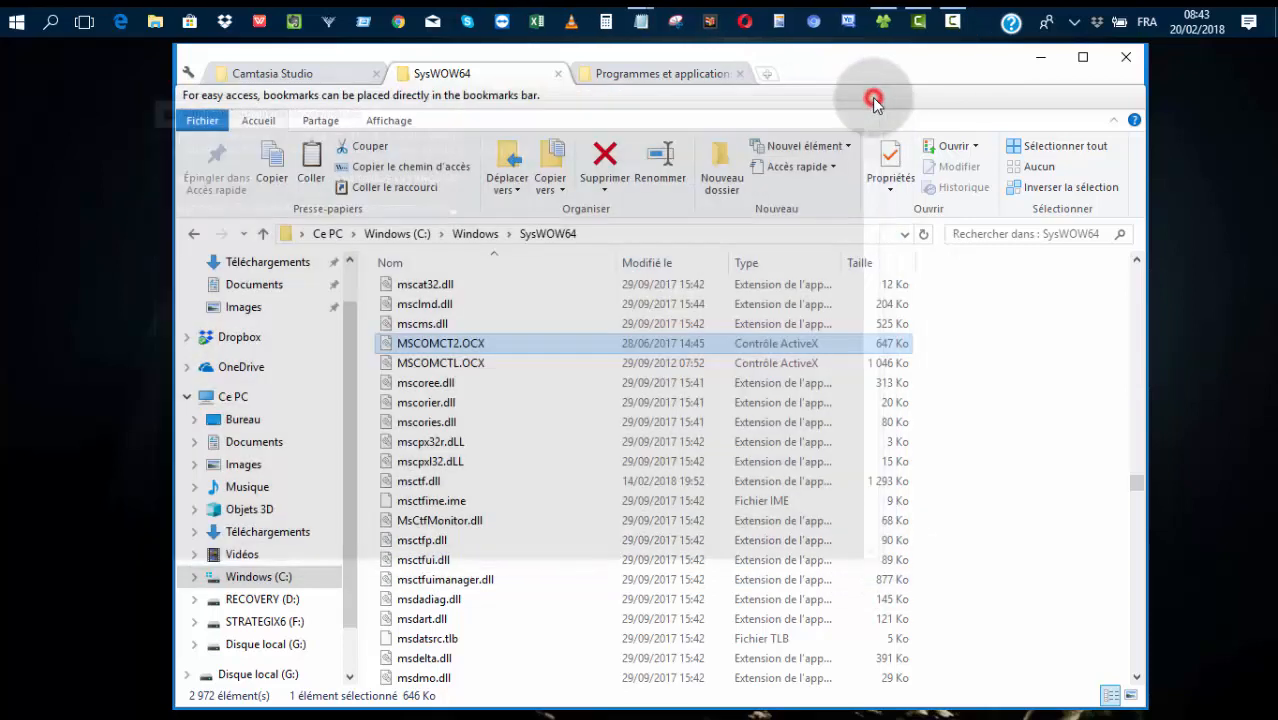
Switch to Excel, create a blank workbook and open its Visual Basic editor
{"action": "left_click", "coordinate": [538, 24]}
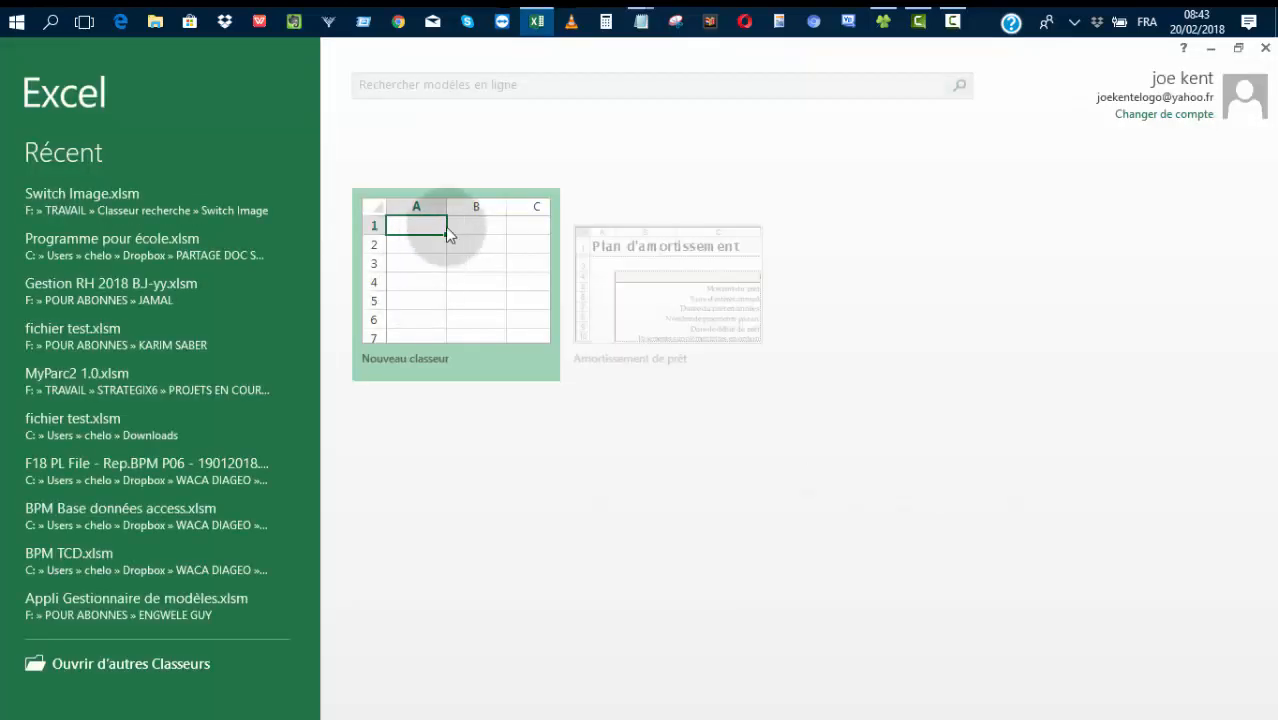
{"action": "left_click", "coordinate": [424, 284]}
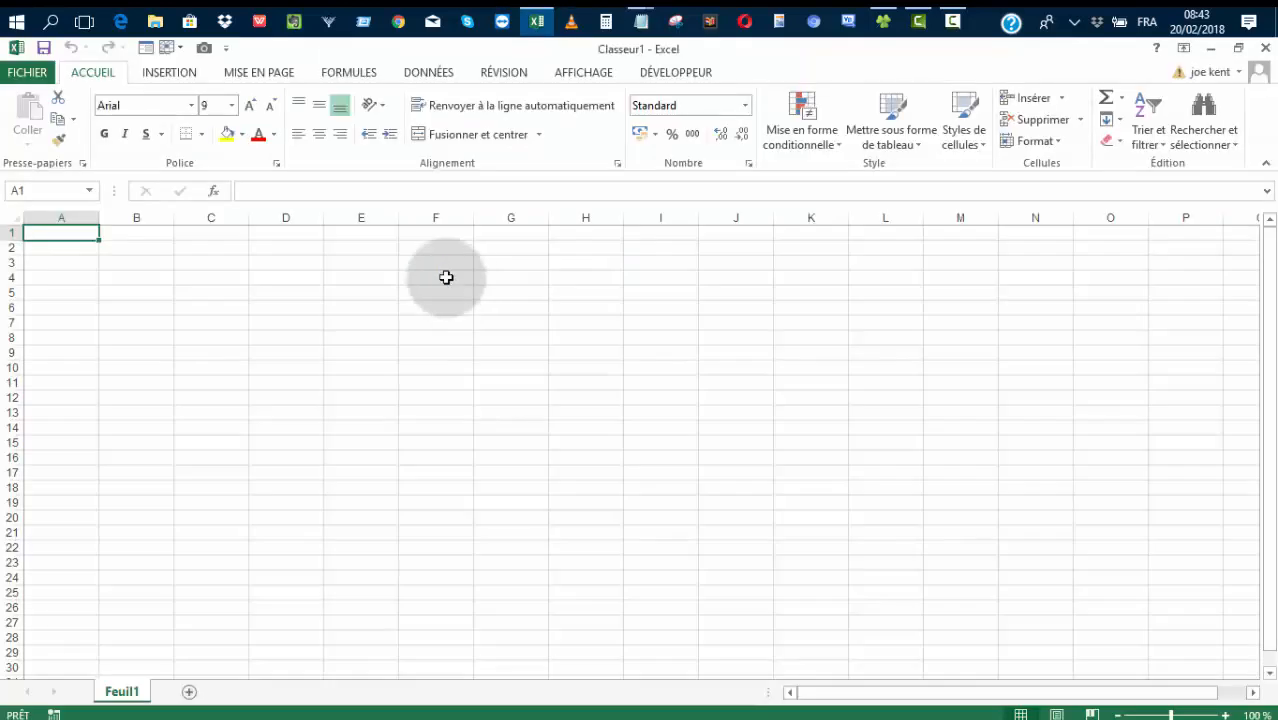
{"action": "left_click", "coordinate": [690, 78]}
{"action": "left_click", "coordinate": [33, 127]}
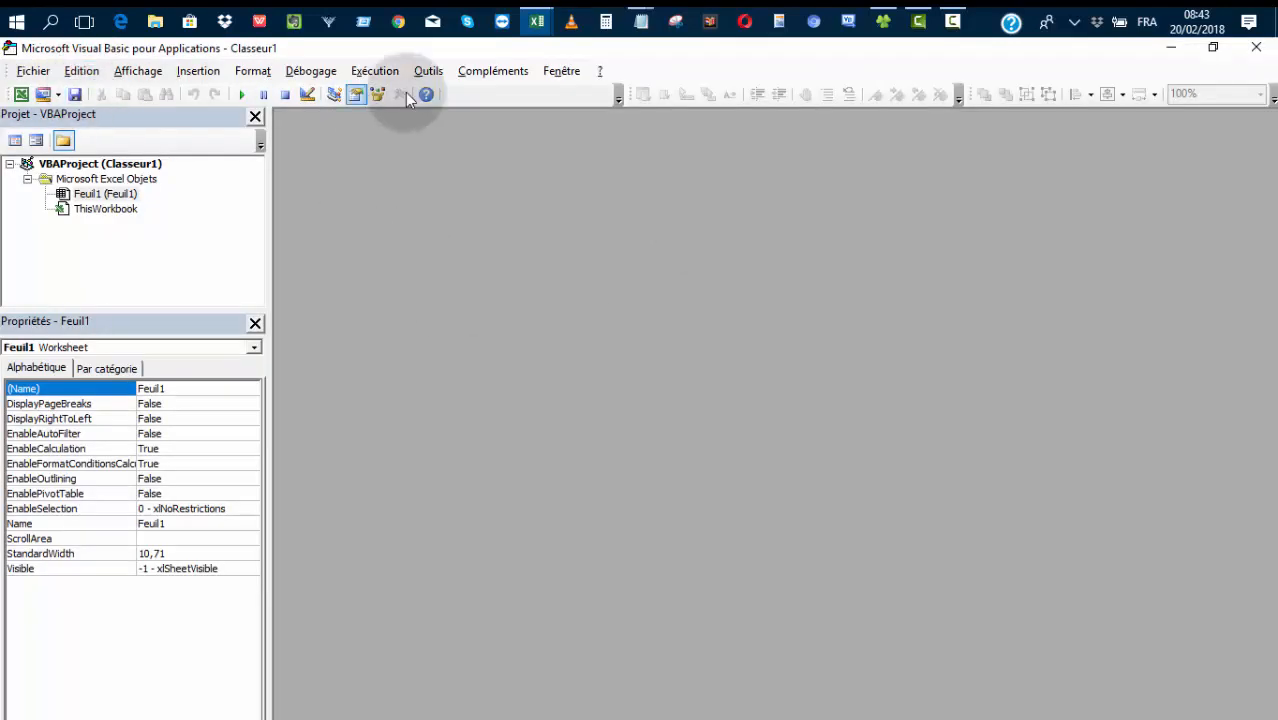
Insert a UserForm into the VBA project, narrowing its design window and moving the toolbox clear of it
{"action": "left_click", "coordinate": [44, 95]}
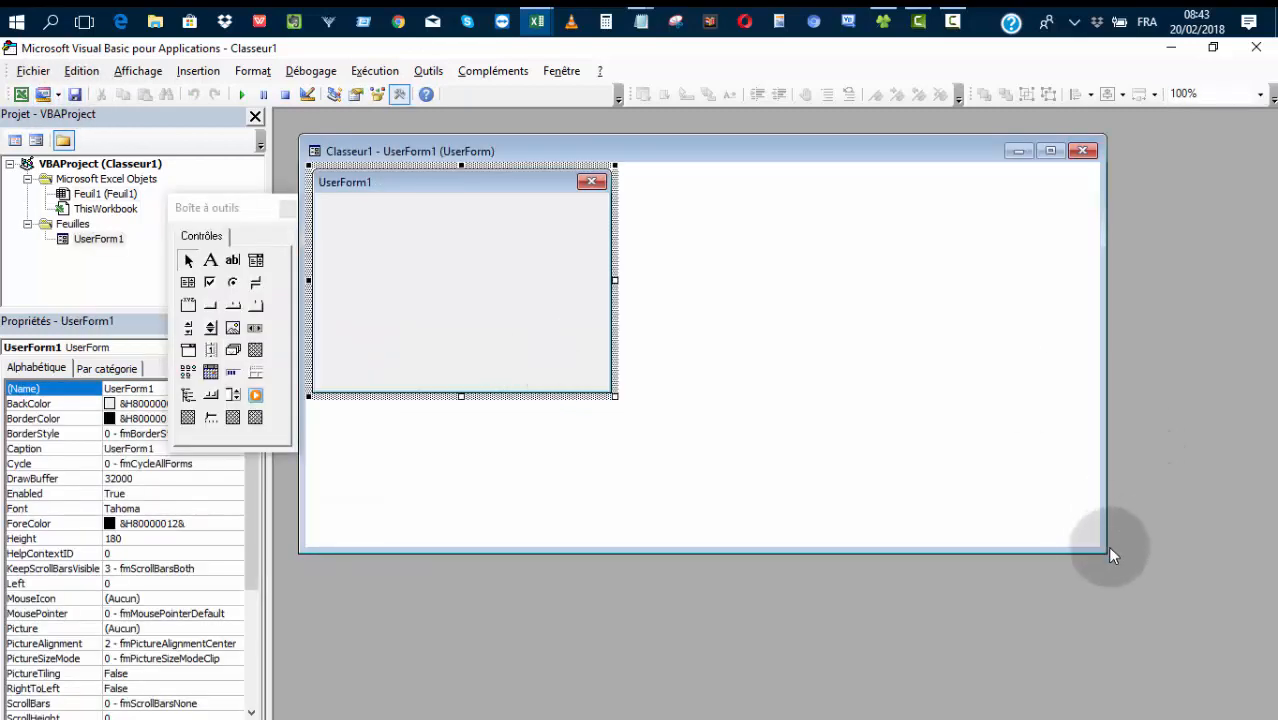
{"action": "left_click_drag", "start_coordinate": [1098, 550], "coordinate": [716, 578]}
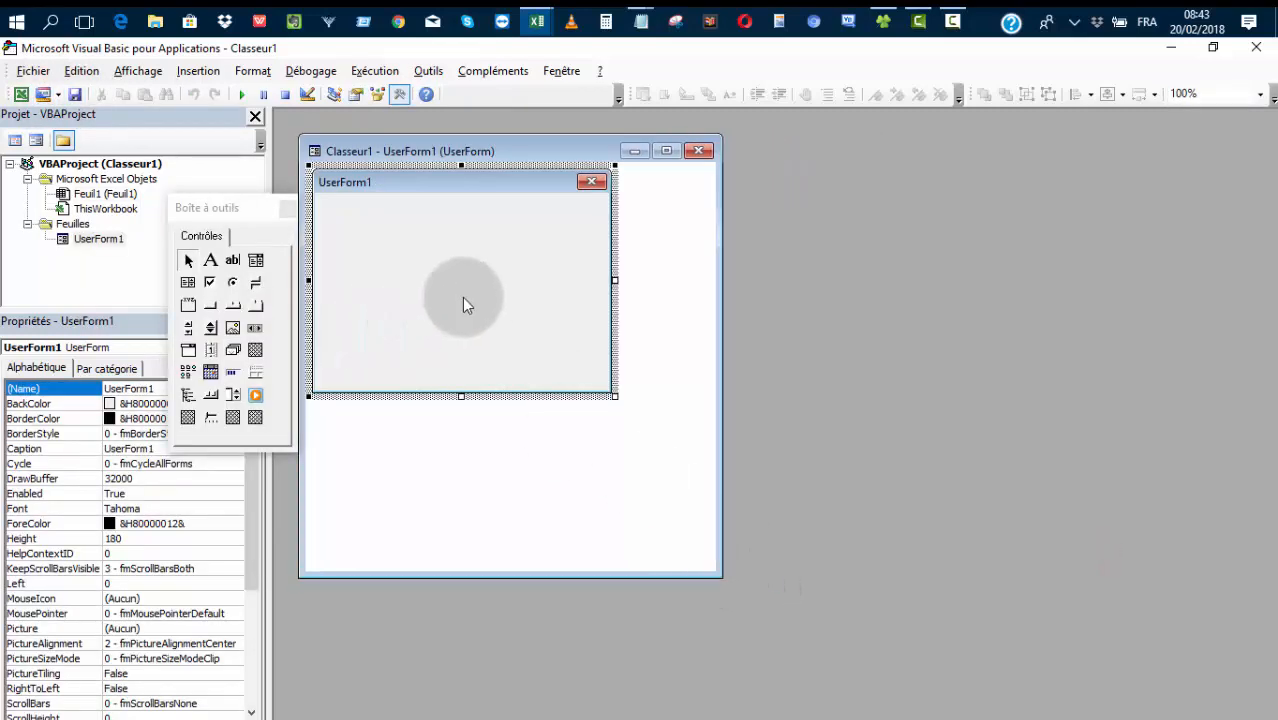
{"action": "left_click_drag", "start_coordinate": [224, 209], "coordinate": [1022, 251]}
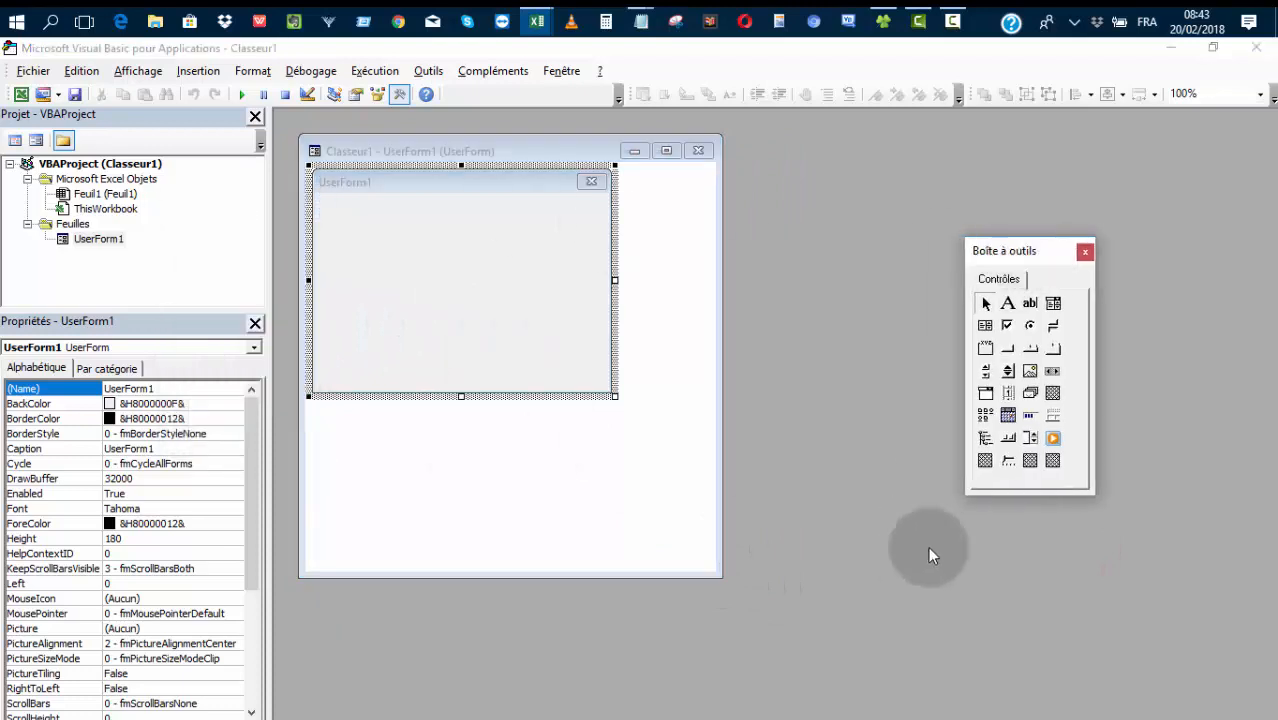
Examine the toolbox's list of additional controls for the Microsoft date picker and other common controls
{"action": "right_click", "coordinate": [1071, 476]}
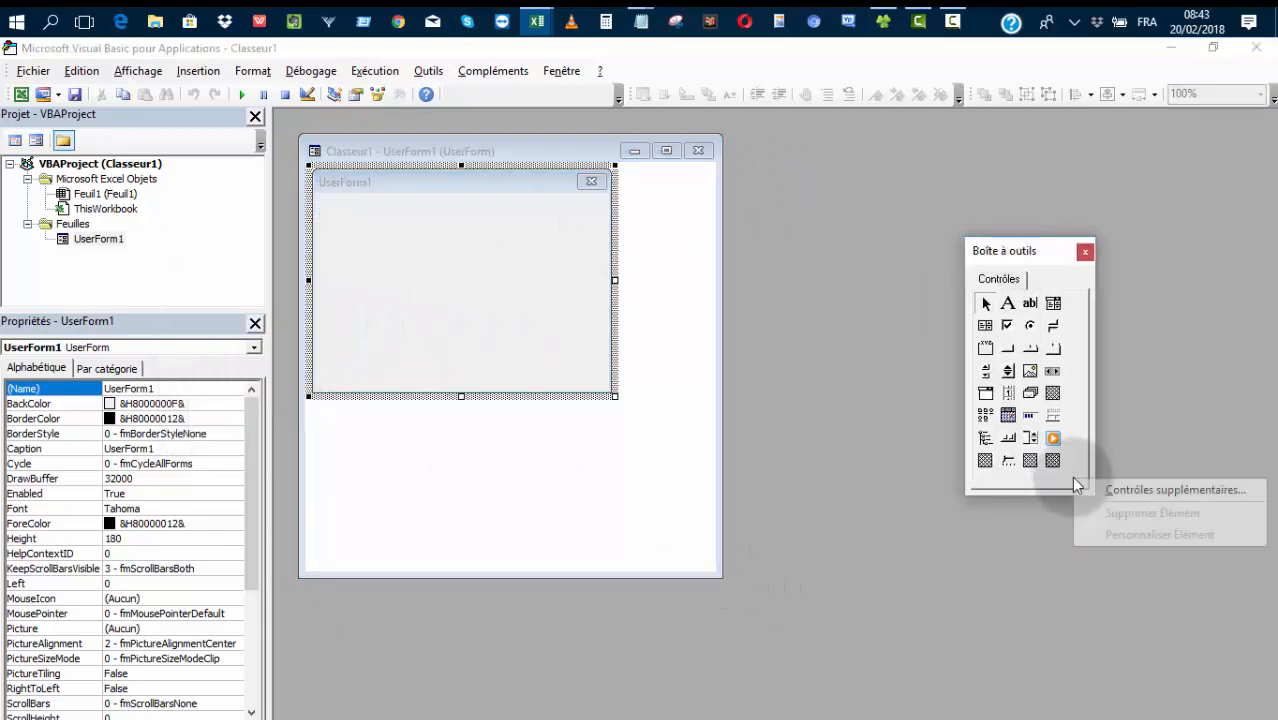
{"action": "left_click", "coordinate": [1153, 489]}
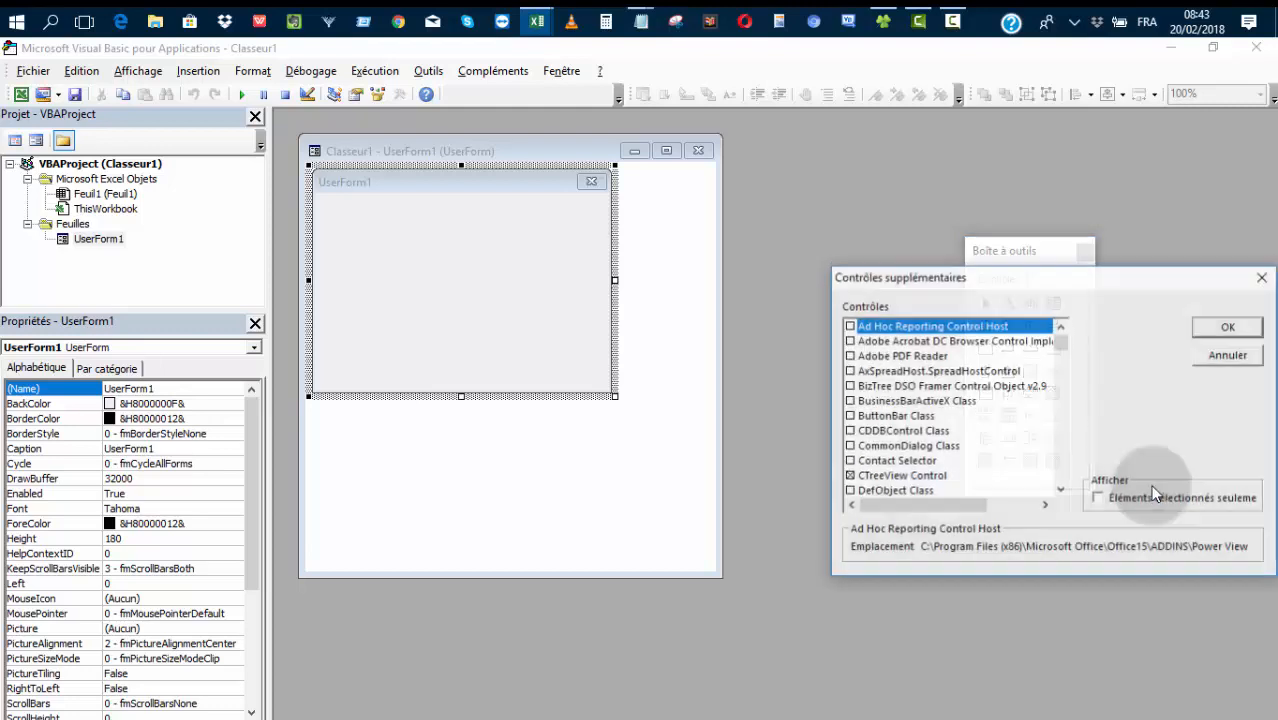
{"action": "left_click_drag", "start_coordinate": [1083, 280], "coordinate": [982, 204]}
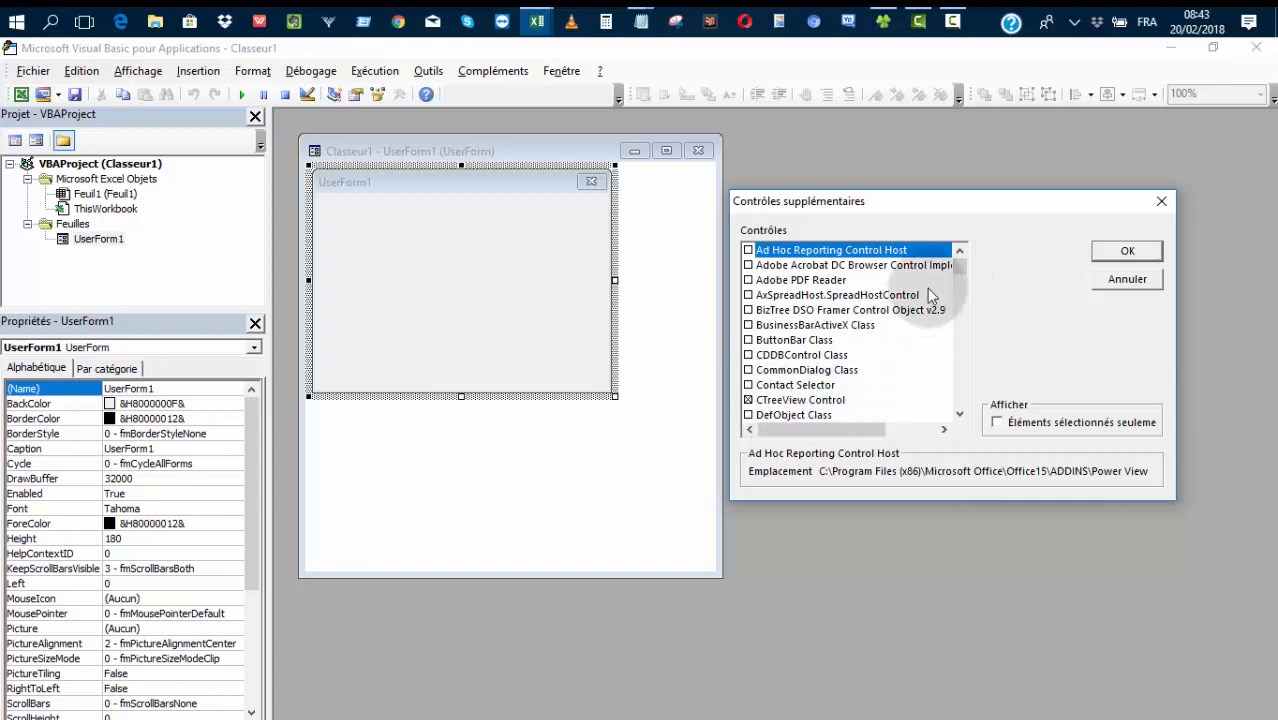
{"action": "left_click_drag", "start_coordinate": [962, 265], "coordinate": [959, 290]}
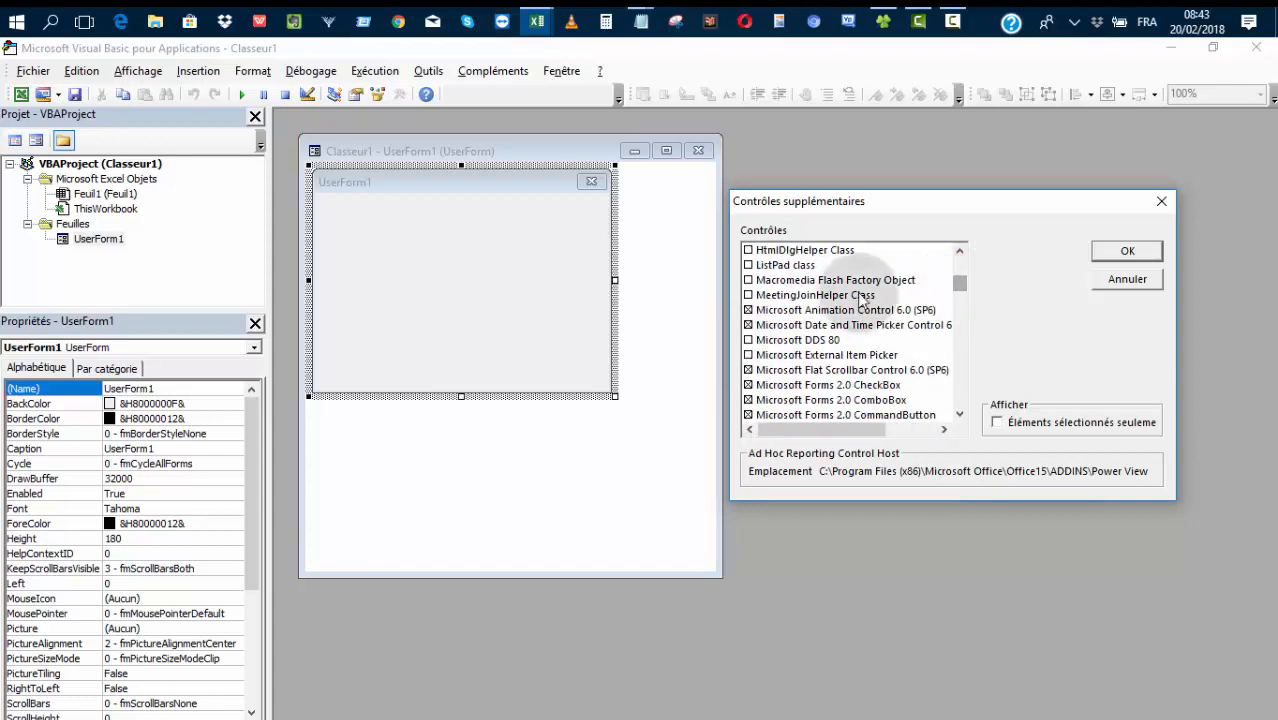
{"action": "left_click", "coordinate": [961, 251]}
{"action": "left_click", "coordinate": [958, 251]}
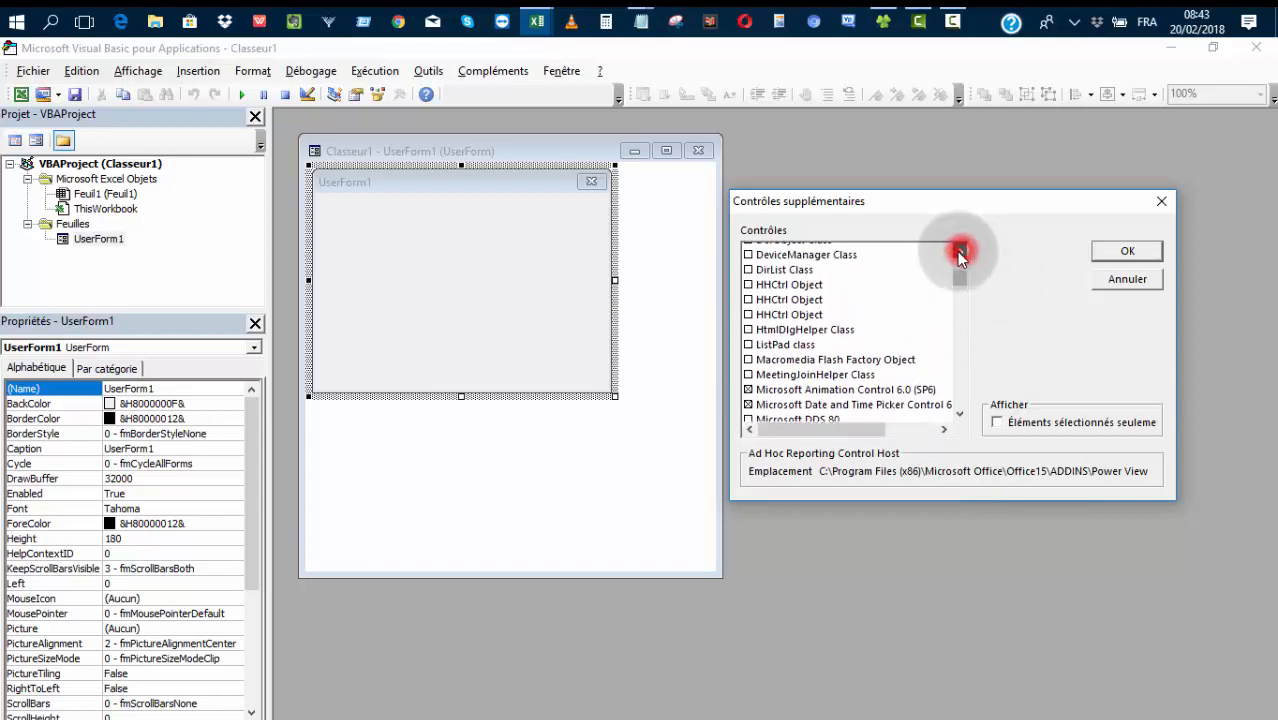
{"action": "left_click", "coordinate": [958, 251]}
{"action": "left_click", "coordinate": [958, 251]}
{"action": "left_click", "coordinate": [958, 251]}
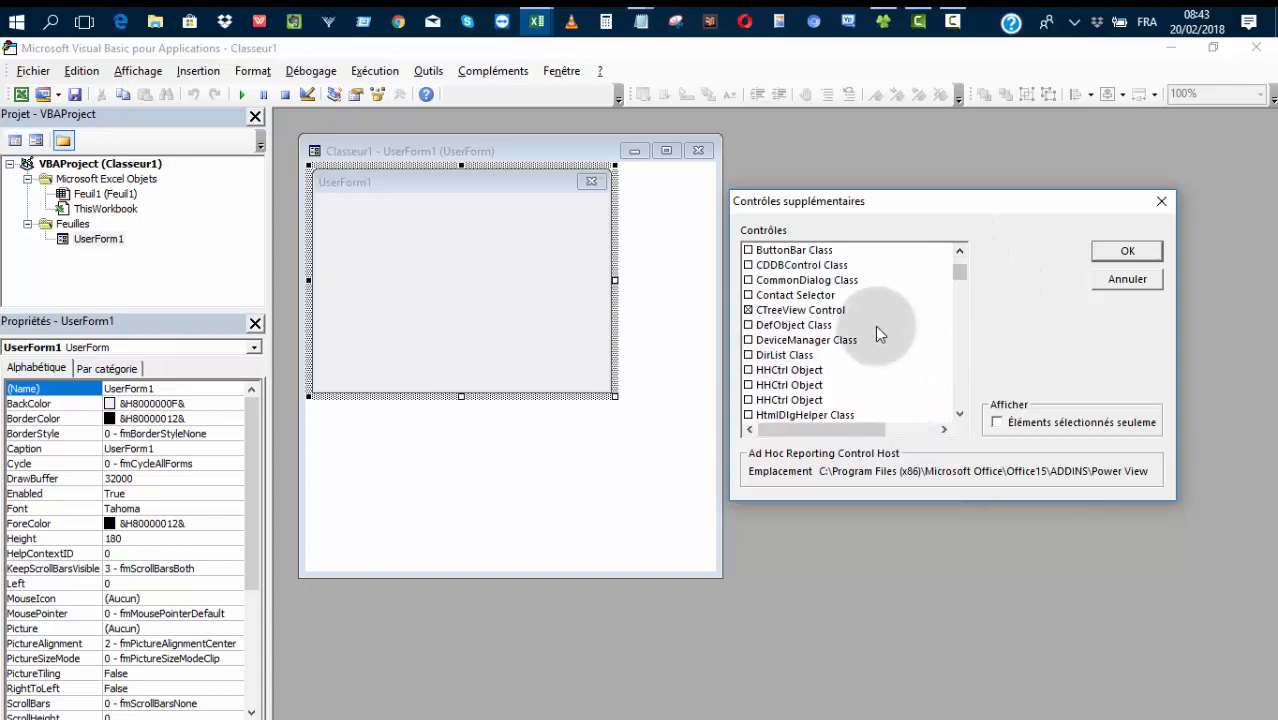
Check the file location of Microsoft MonthView Control 6.0 (SP6) in the additional controls list, and close the list unchanged
{"action": "left_click_drag", "start_coordinate": [959, 271], "coordinate": [963, 313]}
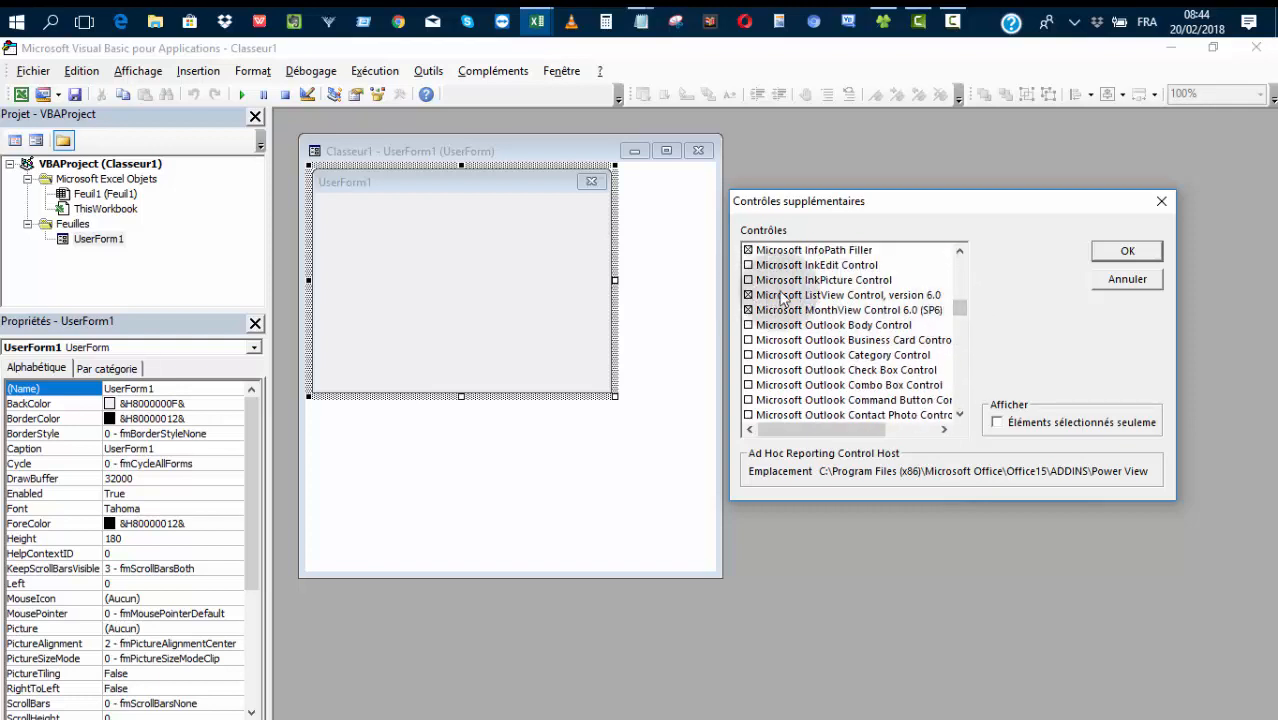
{"action": "left_click", "coordinate": [884, 293]}
{"action": "left_click", "coordinate": [838, 311]}
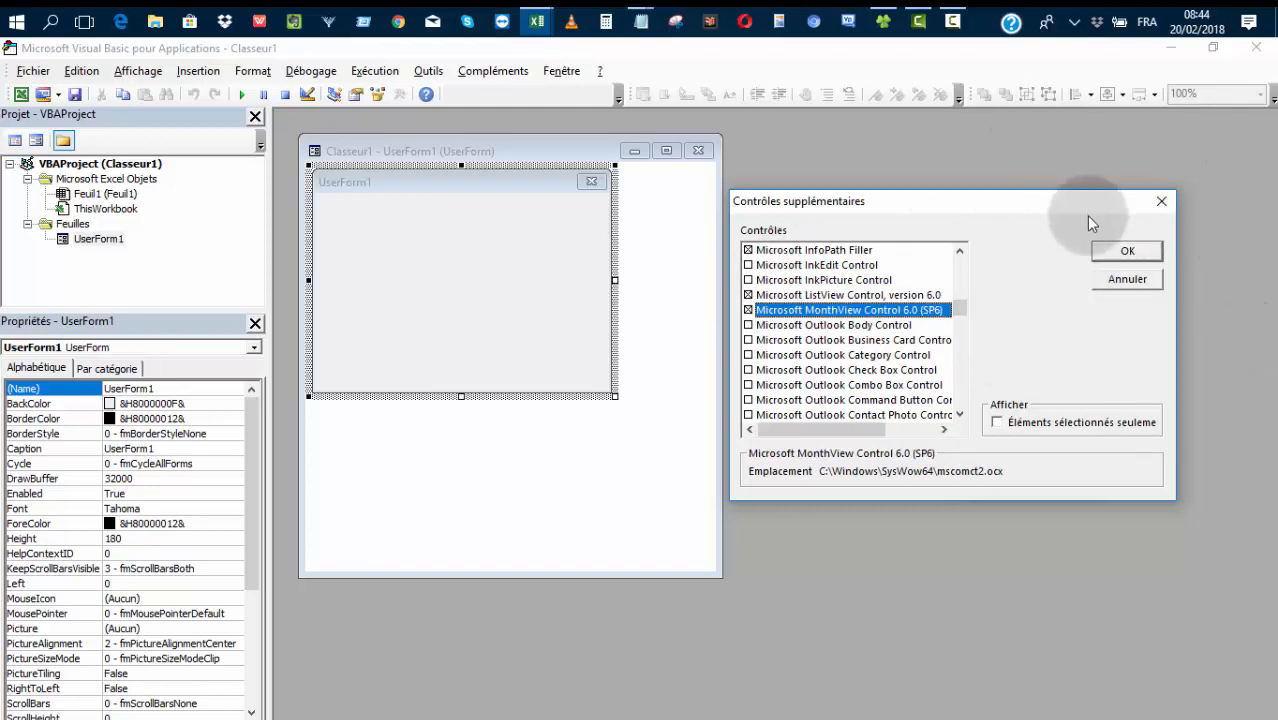
{"action": "left_click", "coordinate": [1158, 203]}
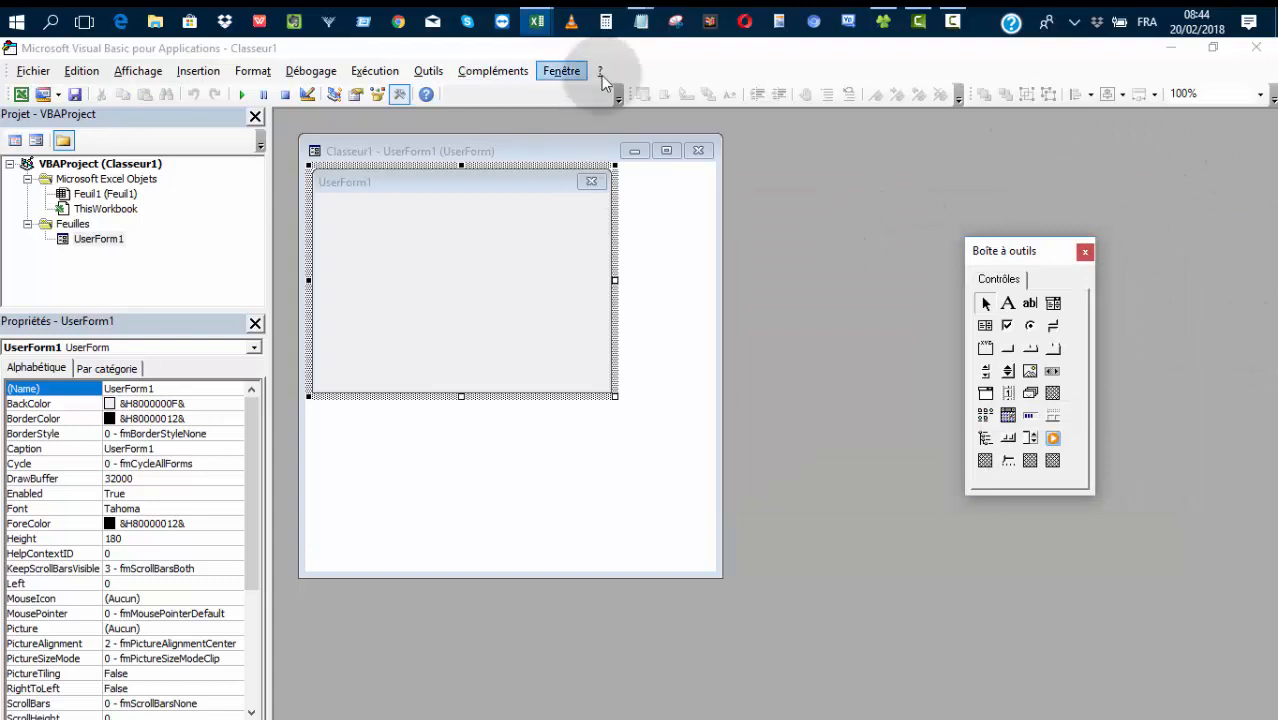
Browse for MSCOMCT2.OCX in System32 as a VBA project reference, and close both dialogs without adding it
{"action": "left_click", "coordinate": [428, 71]}
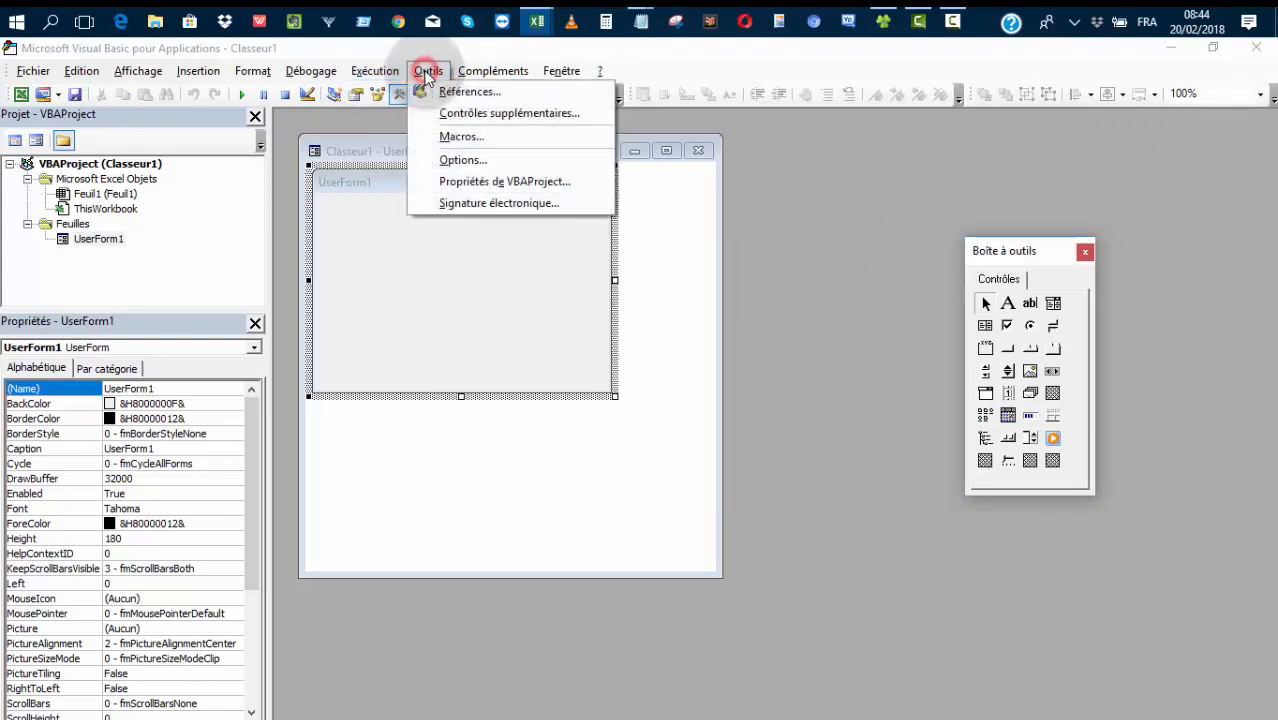
{"action": "left_click", "coordinate": [432, 89]}
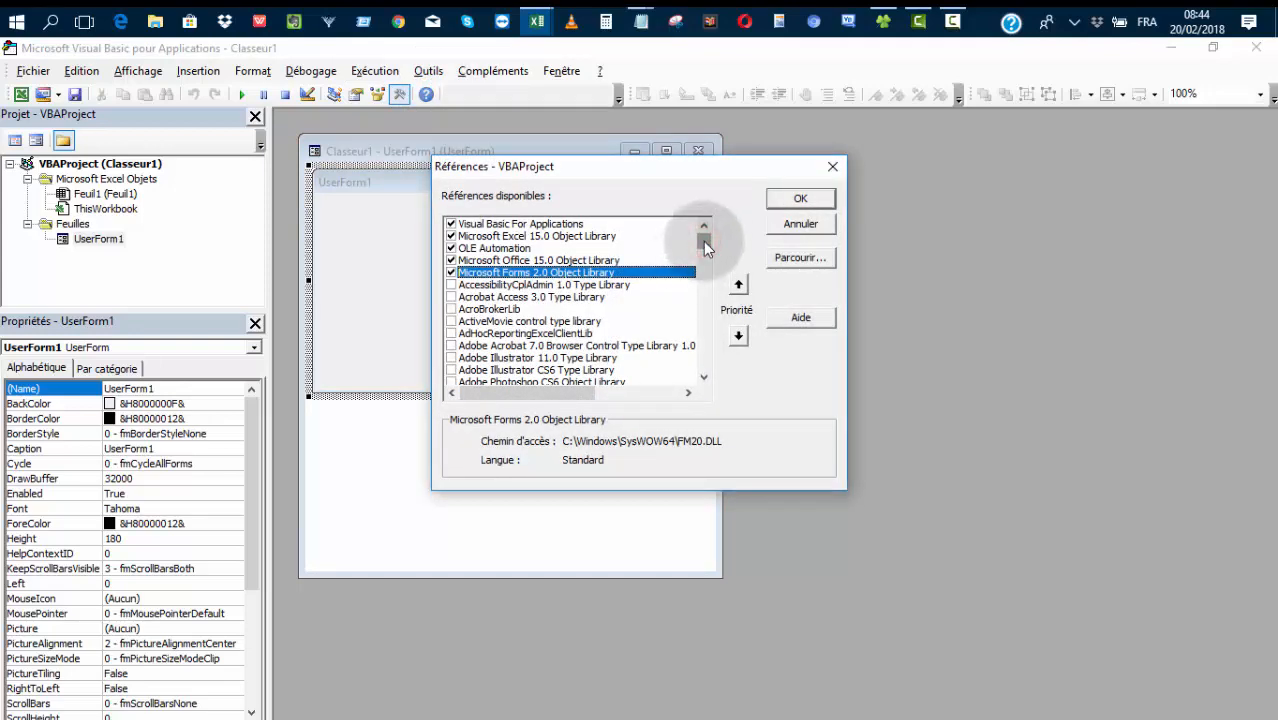
{"action": "mouse_move", "coordinate": [702, 241]}
{"action": "left_mouse_down"}
{"action": "mouse_move", "coordinate": [704, 300]}
{"action": "mouse_move", "coordinate": [705, 237]}
{"action": "left_mouse_up"}
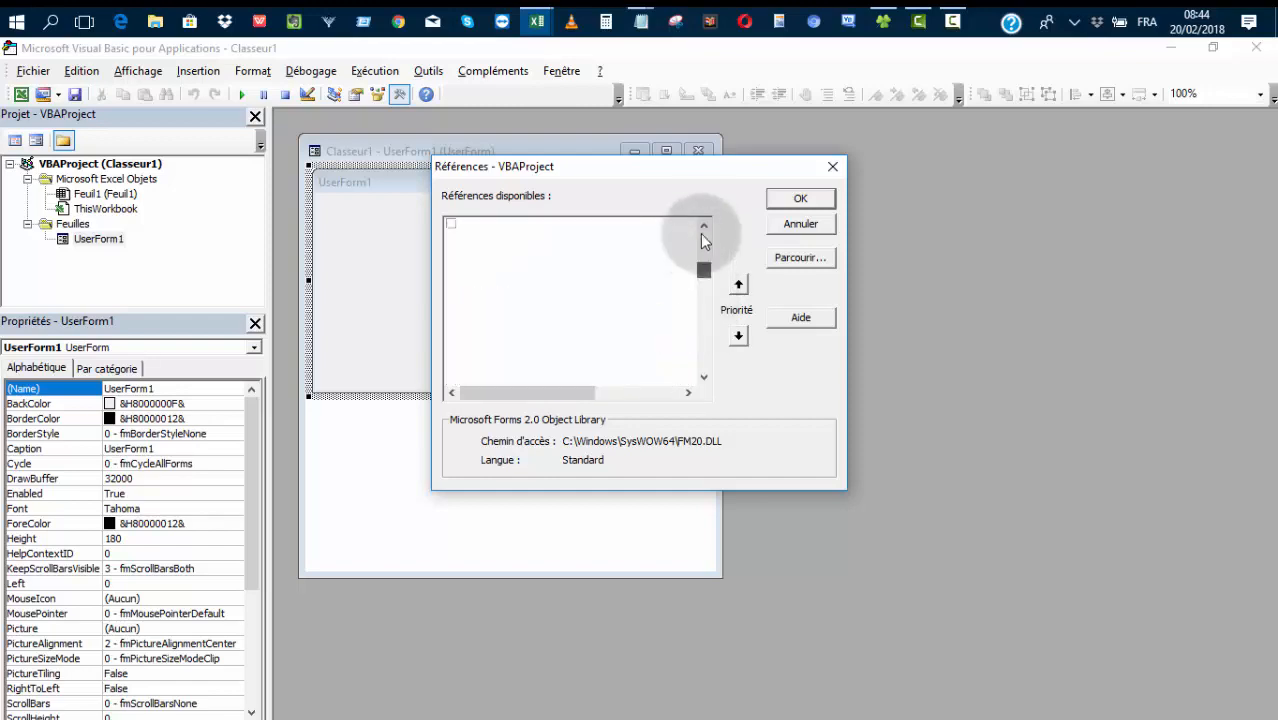
{"action": "left_click", "coordinate": [795, 260]}
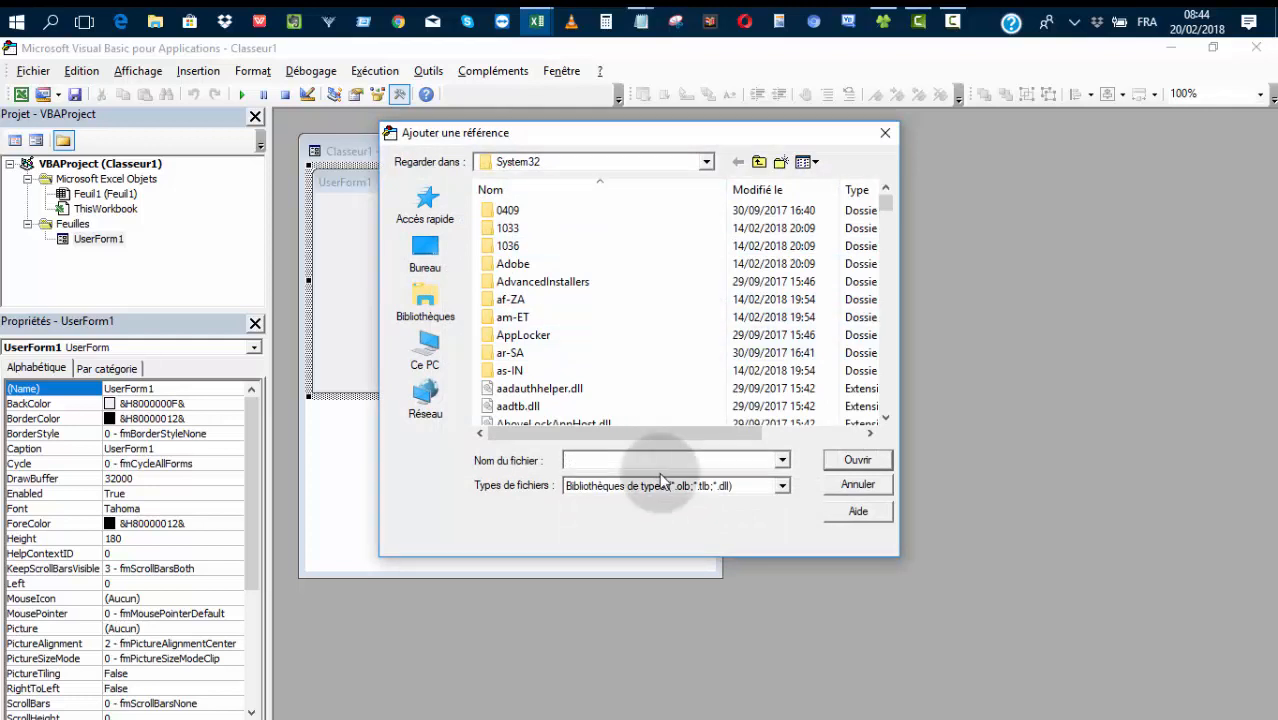
{"action": "type", "text": "msc"}
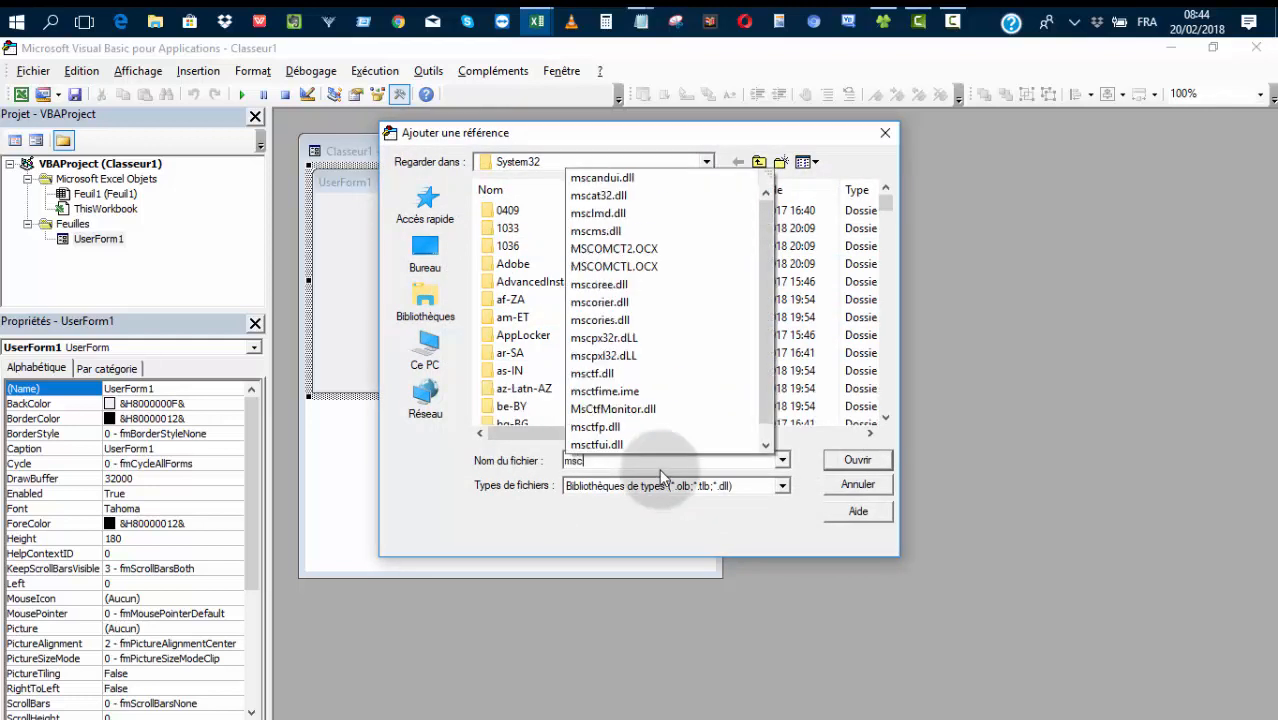
{"action": "type", "text": "om"}
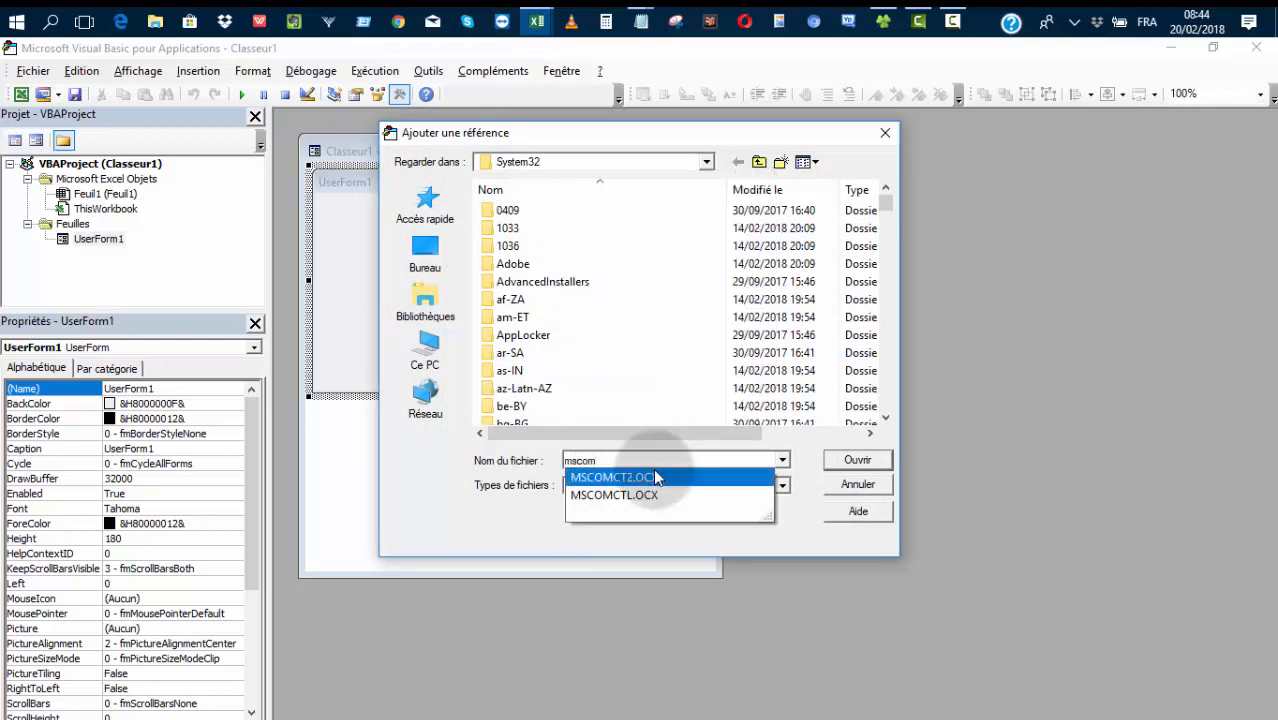
{"action": "left_click", "coordinate": [652, 478]}
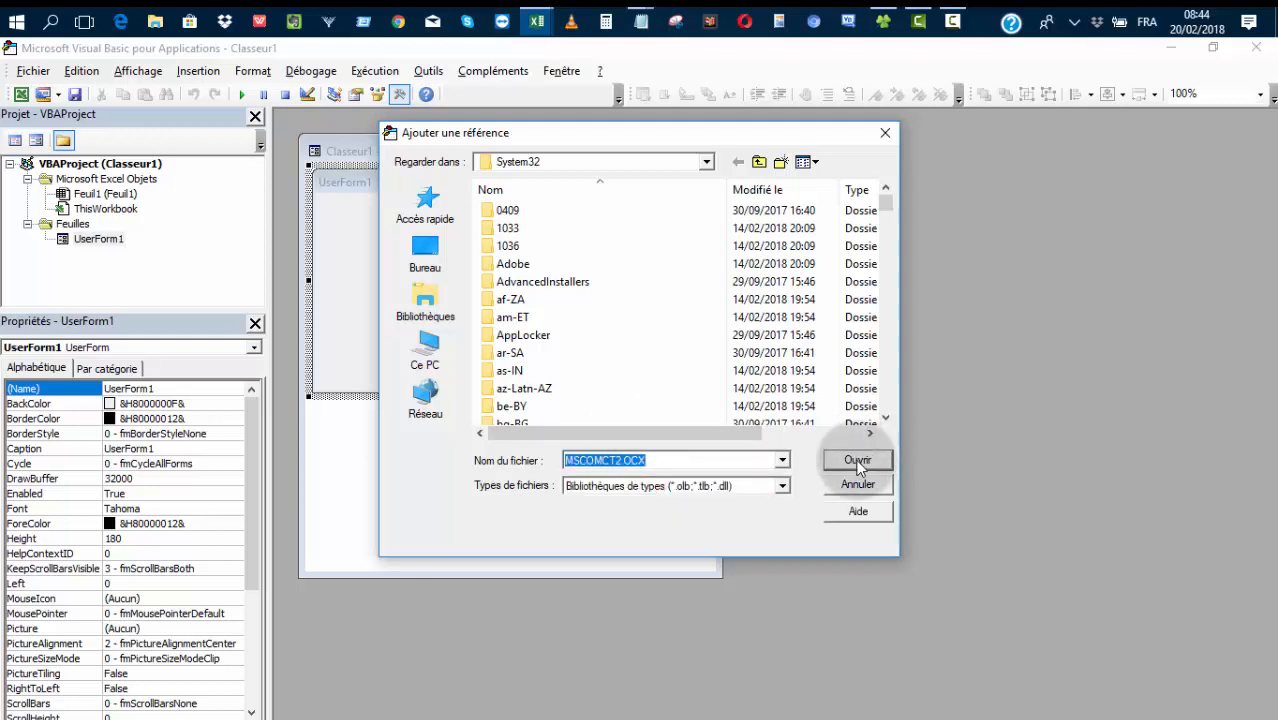
{"action": "left_click", "coordinate": [885, 133]}
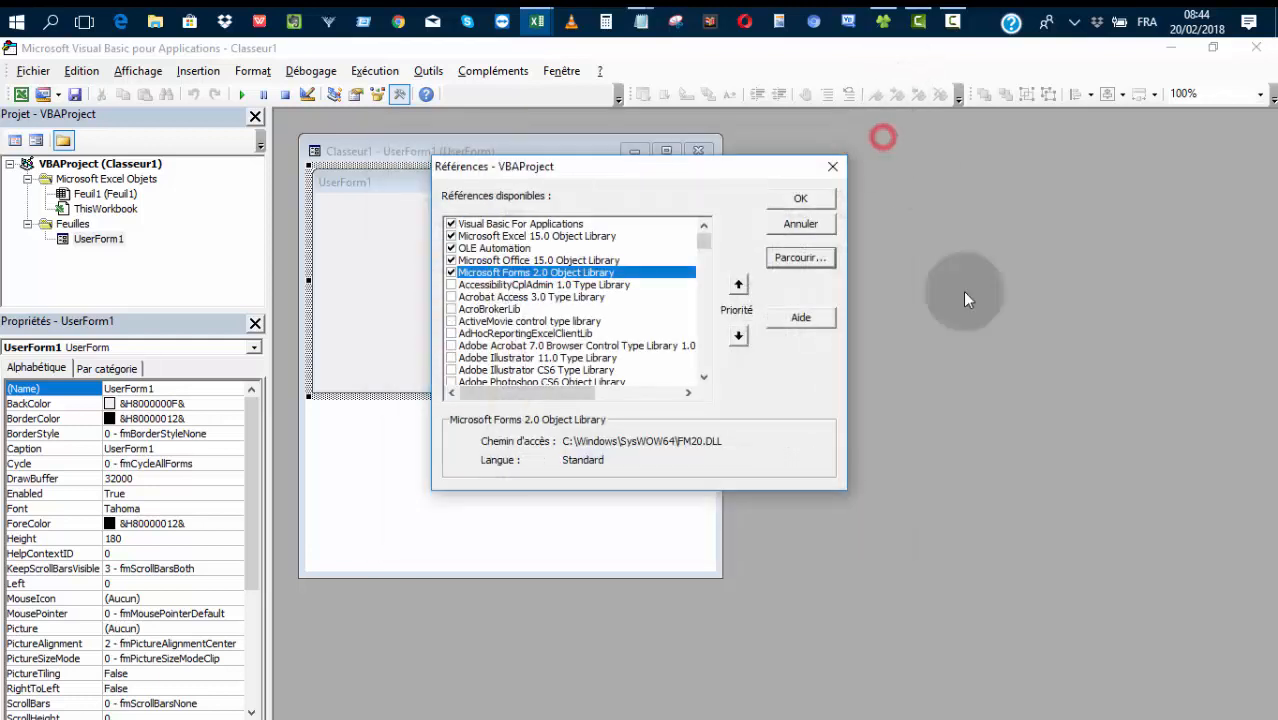
{"action": "left_click", "coordinate": [832, 166]}
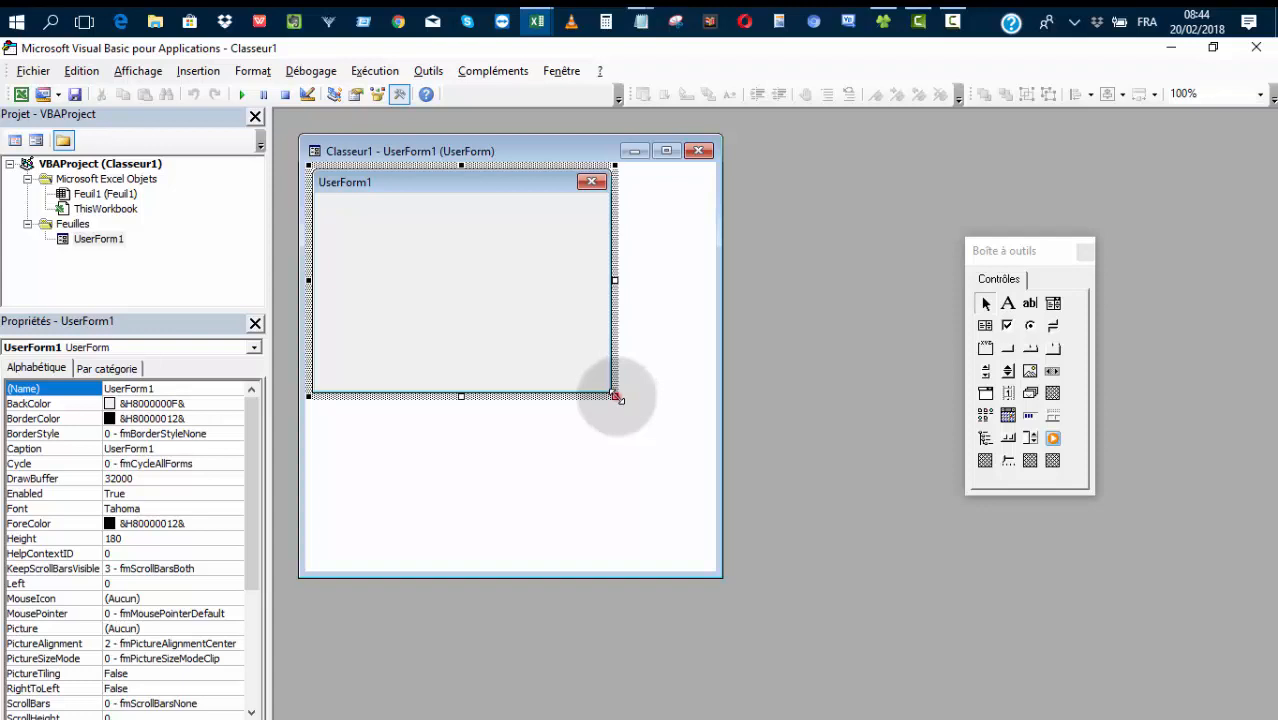
Enlarge UserForm1 to a height of about 273
{"action": "left_click_drag", "start_coordinate": [615, 396], "coordinate": [604, 453]}
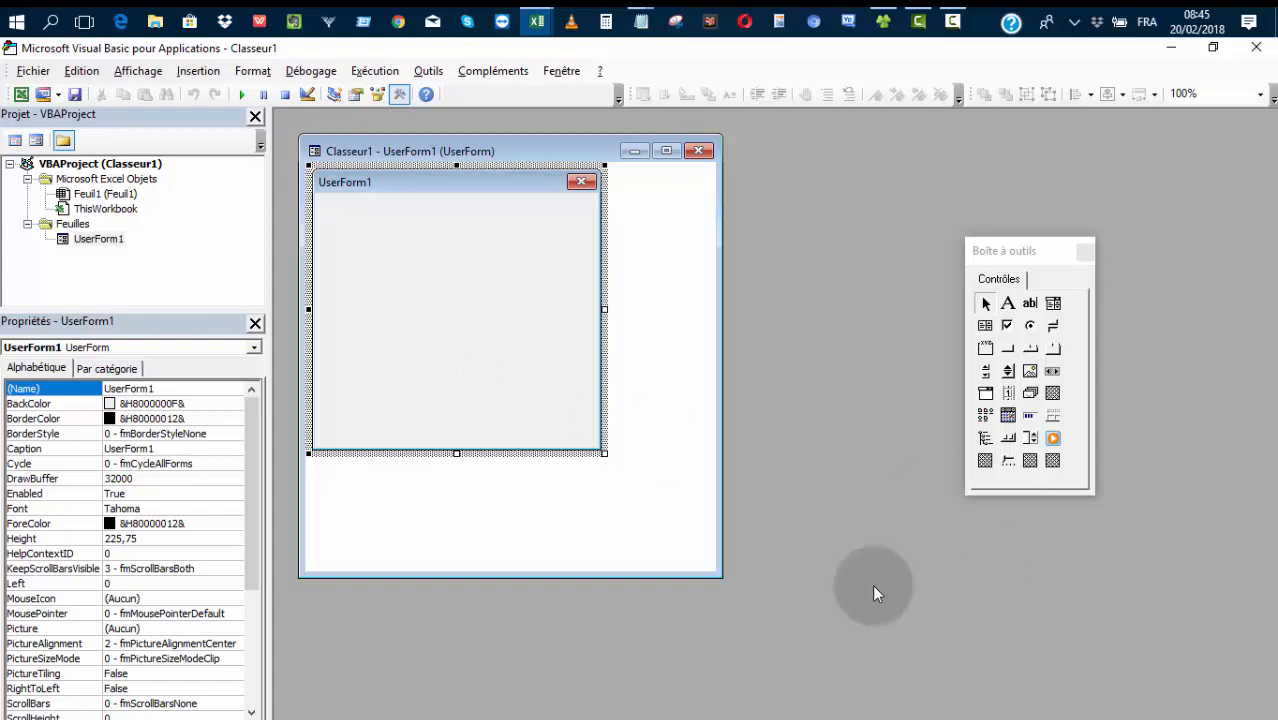
{"action": "right_click", "coordinate": [1048, 479]}
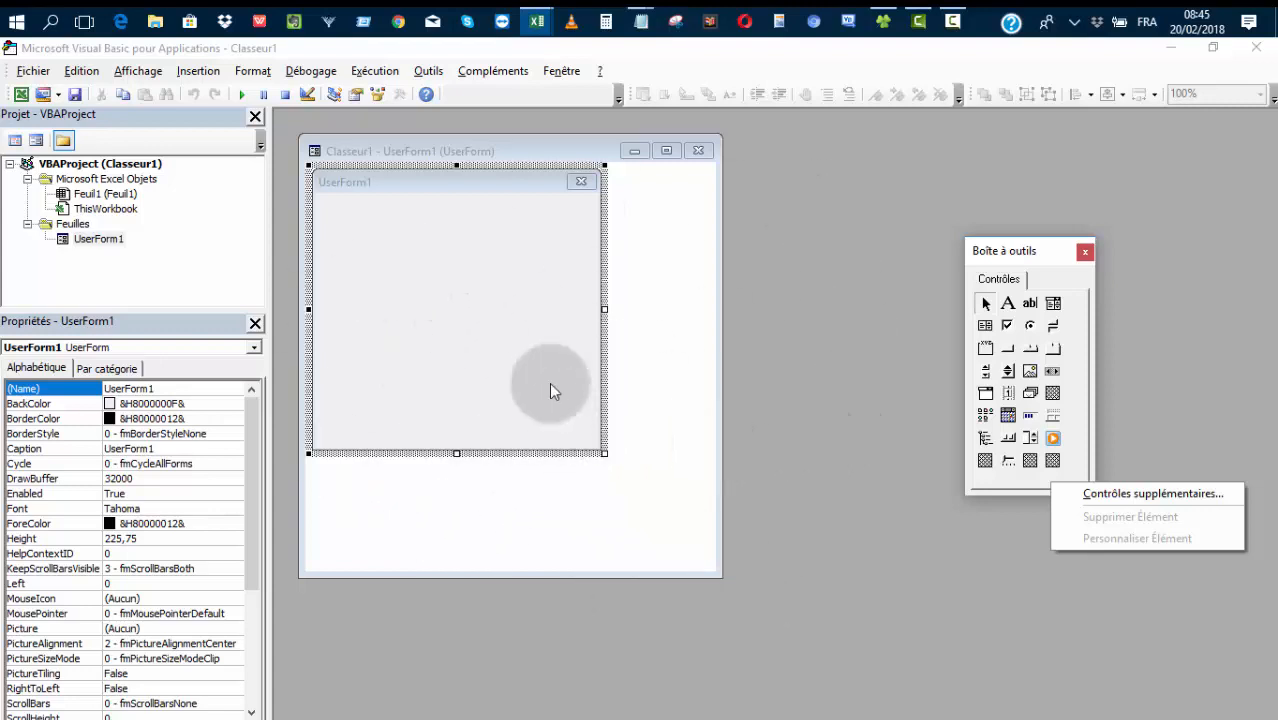
{"action": "left_click", "coordinate": [870, 491]}
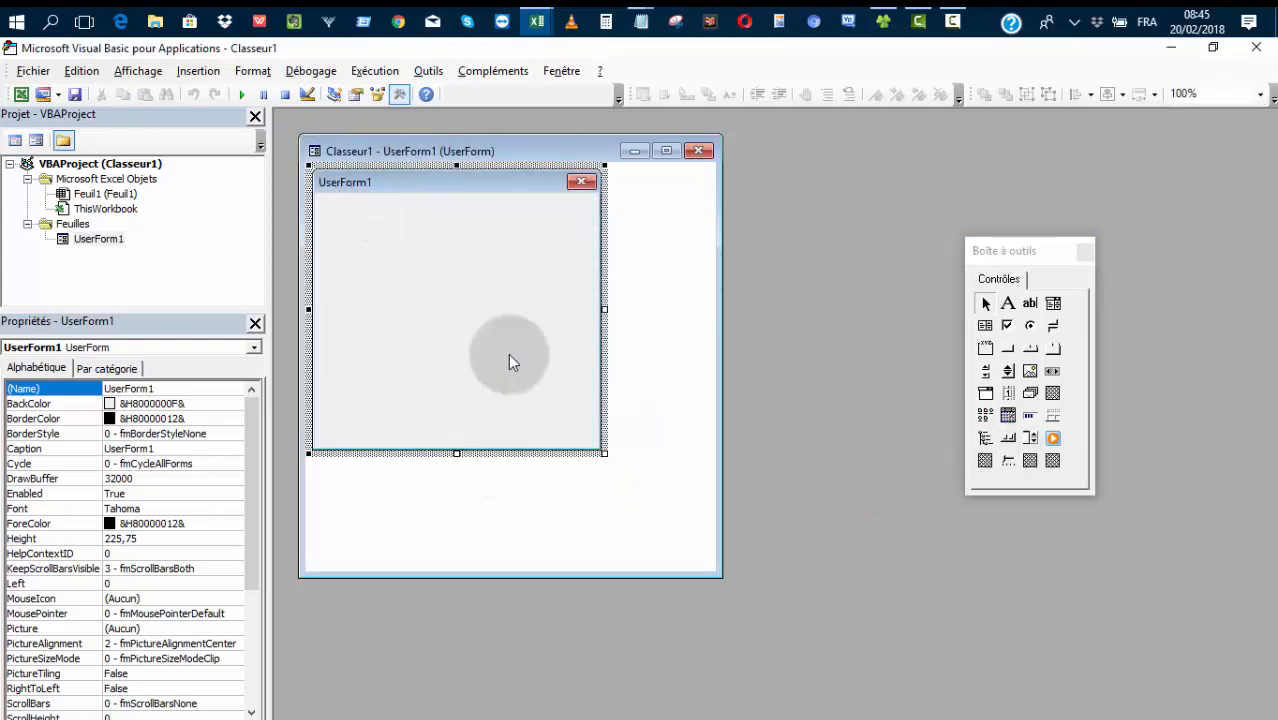
{"action": "right_click", "coordinate": [1062, 482]}
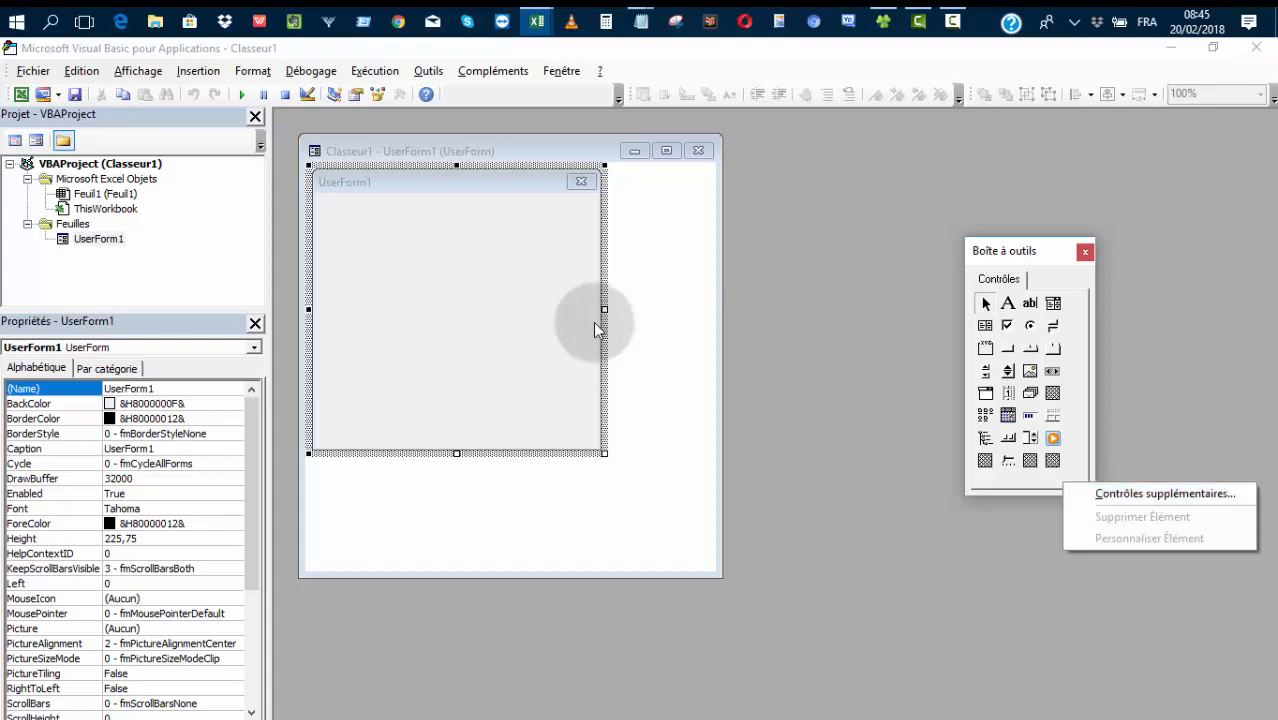
{"action": "left_click", "coordinate": [622, 348]}
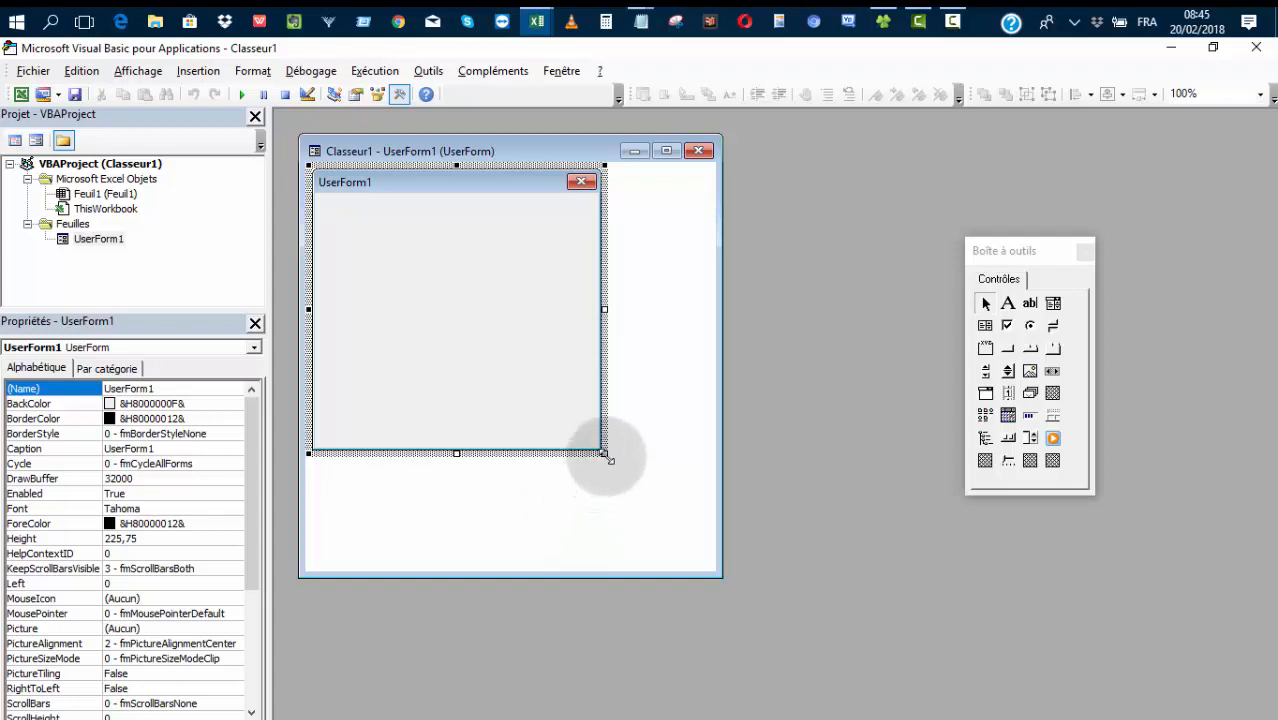
{"action": "left_click_drag", "start_coordinate": [605, 456], "coordinate": [651, 512]}
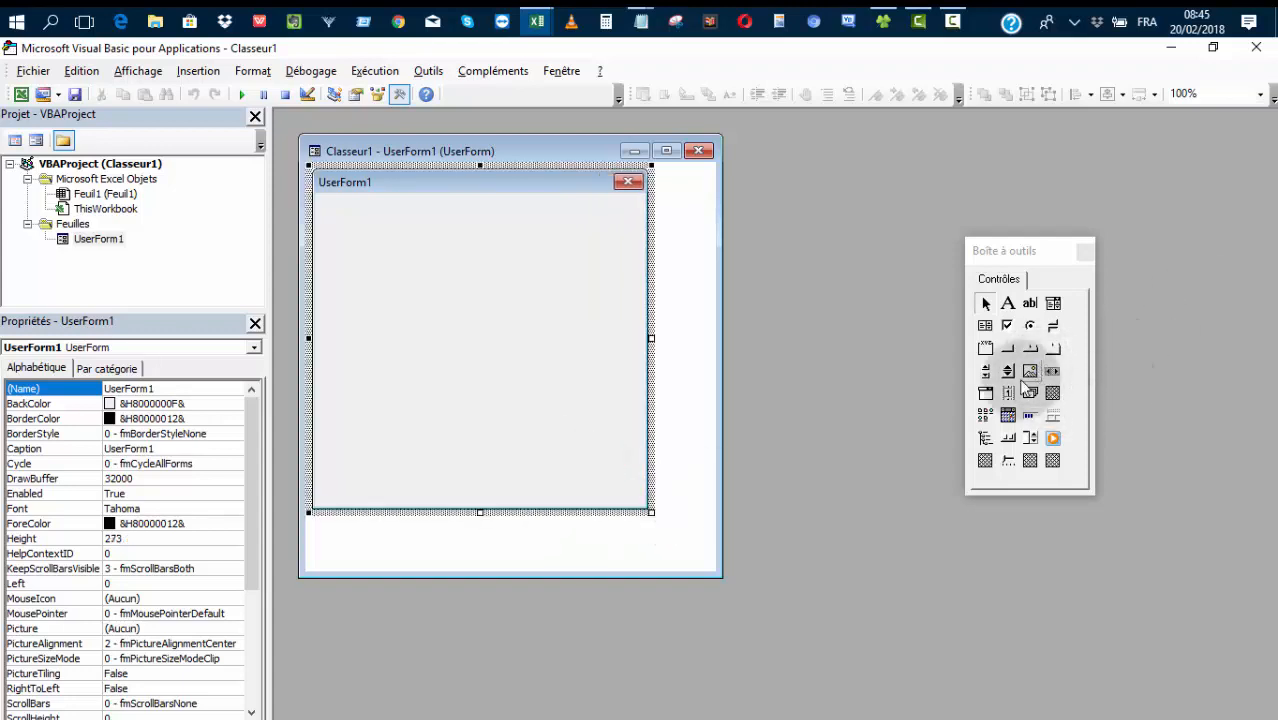
Draw a ListView control about 38 high in the upper middle of UserForm1
{"action": "left_click", "coordinate": [990, 414]}
{"action": "mouse_move", "coordinate": [474, 270]}
{"action": "left_mouse_down"}
{"action": "mouse_move", "coordinate": [502, 297]}
{"action": "mouse_move", "coordinate": [563, 311]}
{"action": "left_mouse_up"}
{"action": "right_click", "coordinate": [606, 328]}
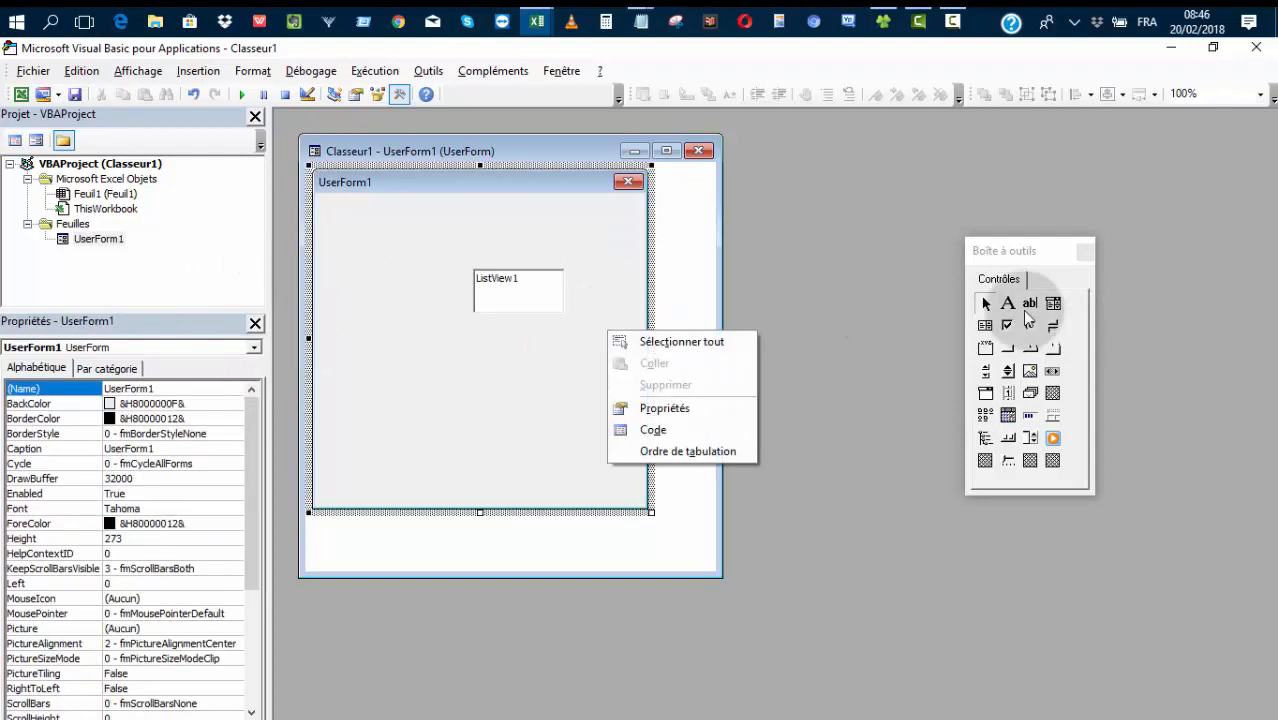
{"action": "left_click", "coordinate": [561, 495]}
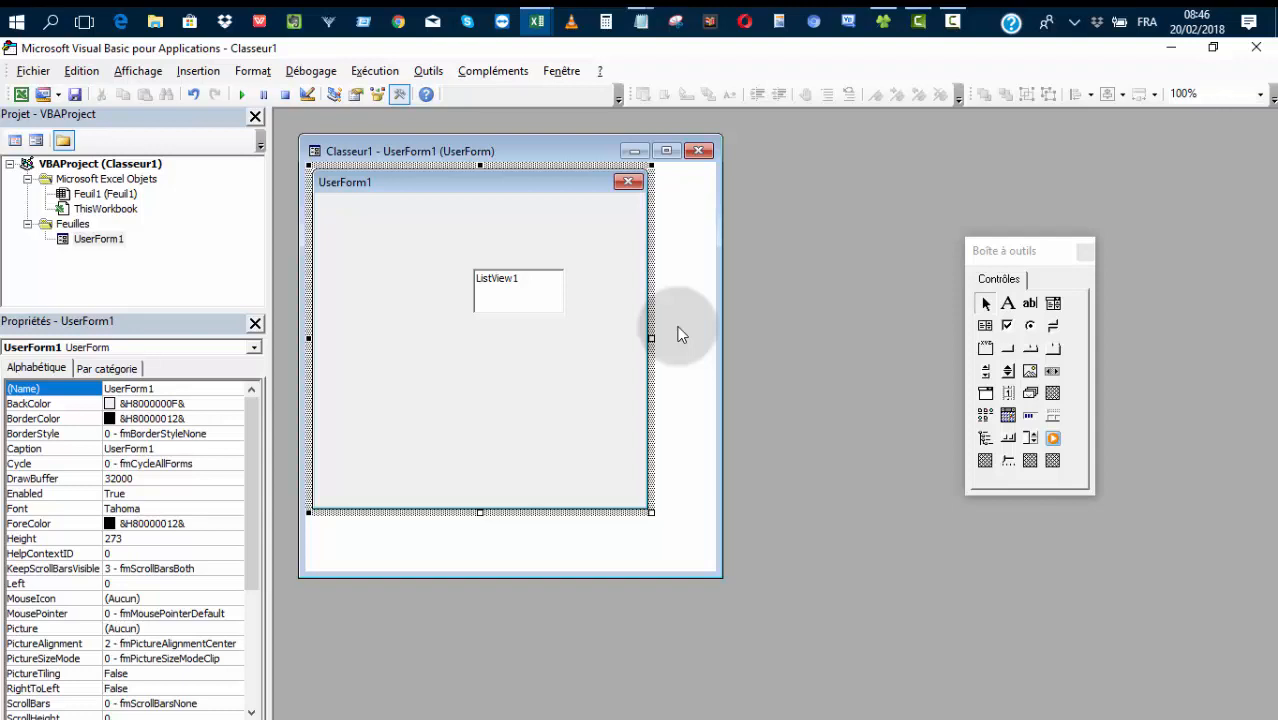
Shorten UserForm1 from its lower edge and reposition the ListView control near the form's centre
{"action": "left_click", "coordinate": [469, 262]}
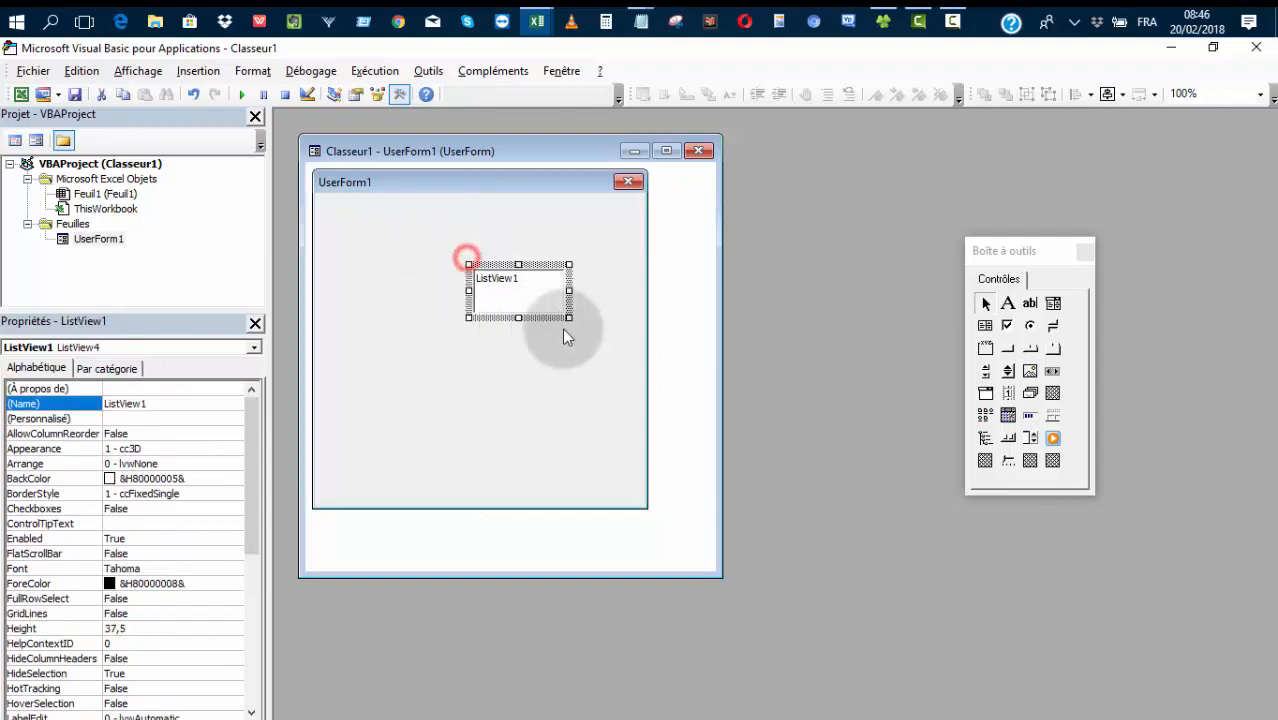
{"action": "left_click_drag", "start_coordinate": [549, 317], "coordinate": [489, 310]}
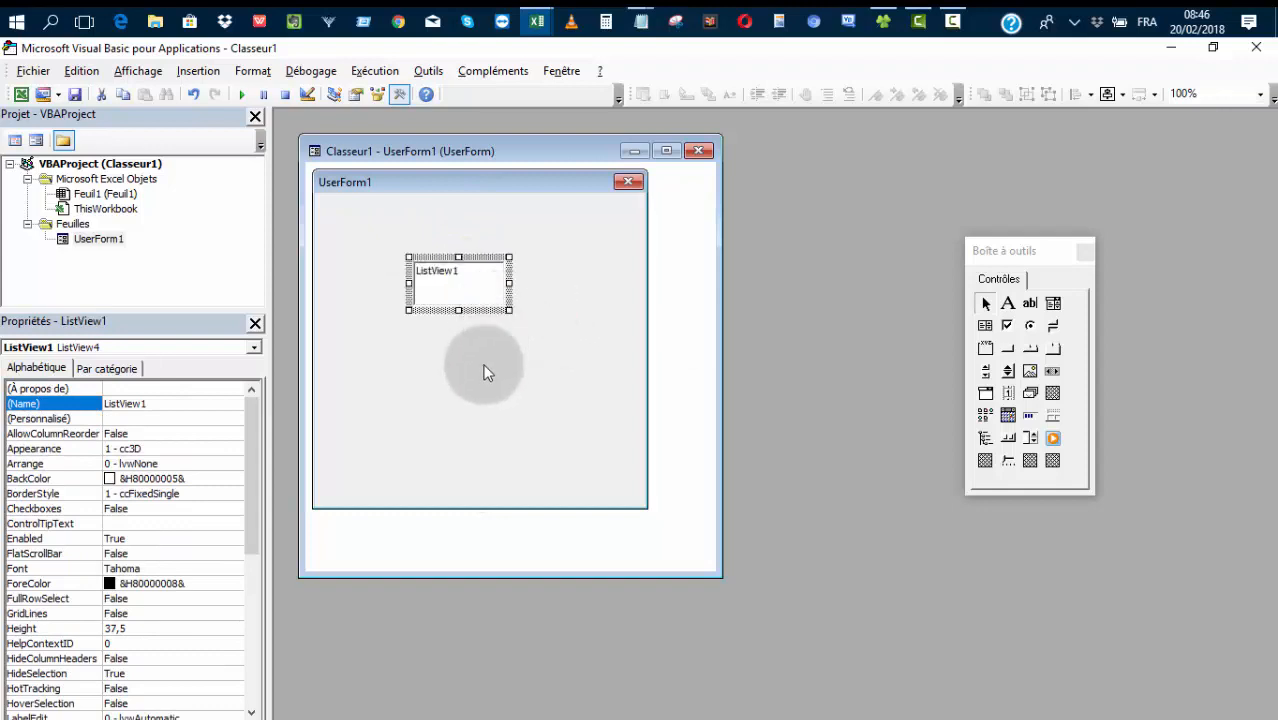
{"action": "left_click", "coordinate": [480, 392]}
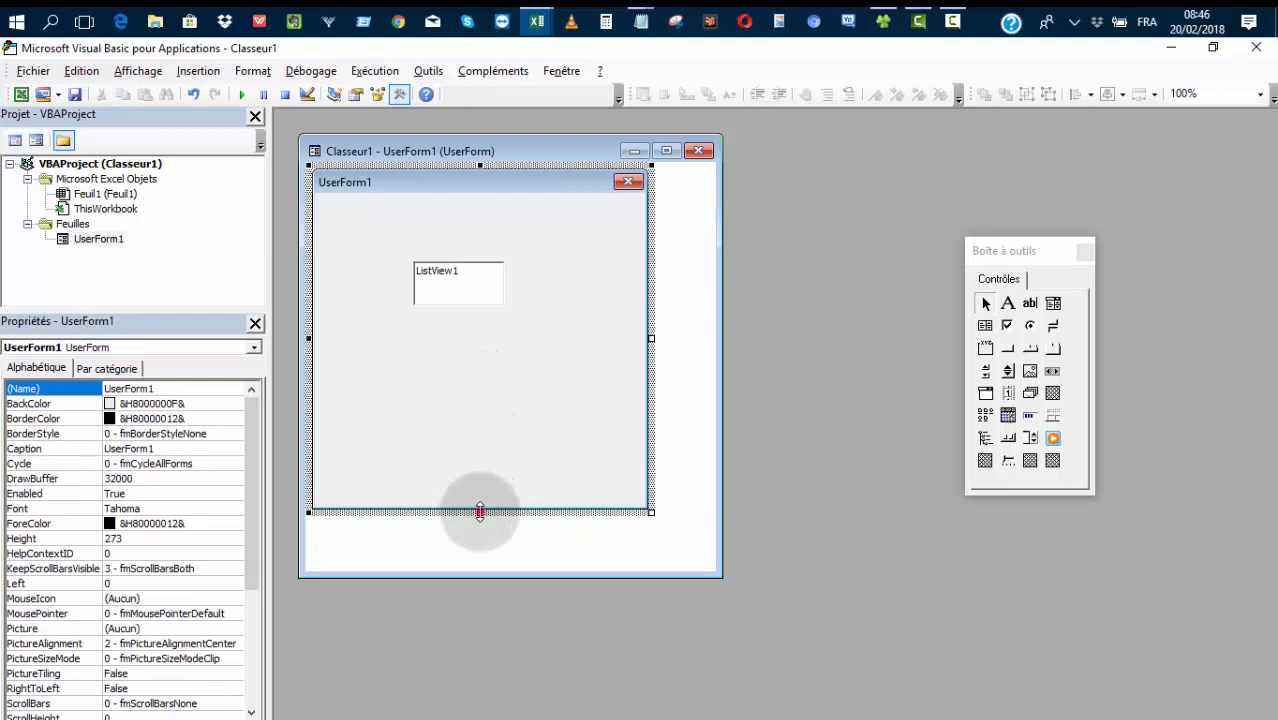
{"action": "left_click_drag", "start_coordinate": [480, 512], "coordinate": [488, 379]}
{"action": "mouse_move", "coordinate": [440, 278]}
{"action": "left_mouse_down"}
{"action": "mouse_move", "coordinate": [470, 285]}
{"action": "mouse_move", "coordinate": [462, 275]}
{"action": "left_mouse_up"}
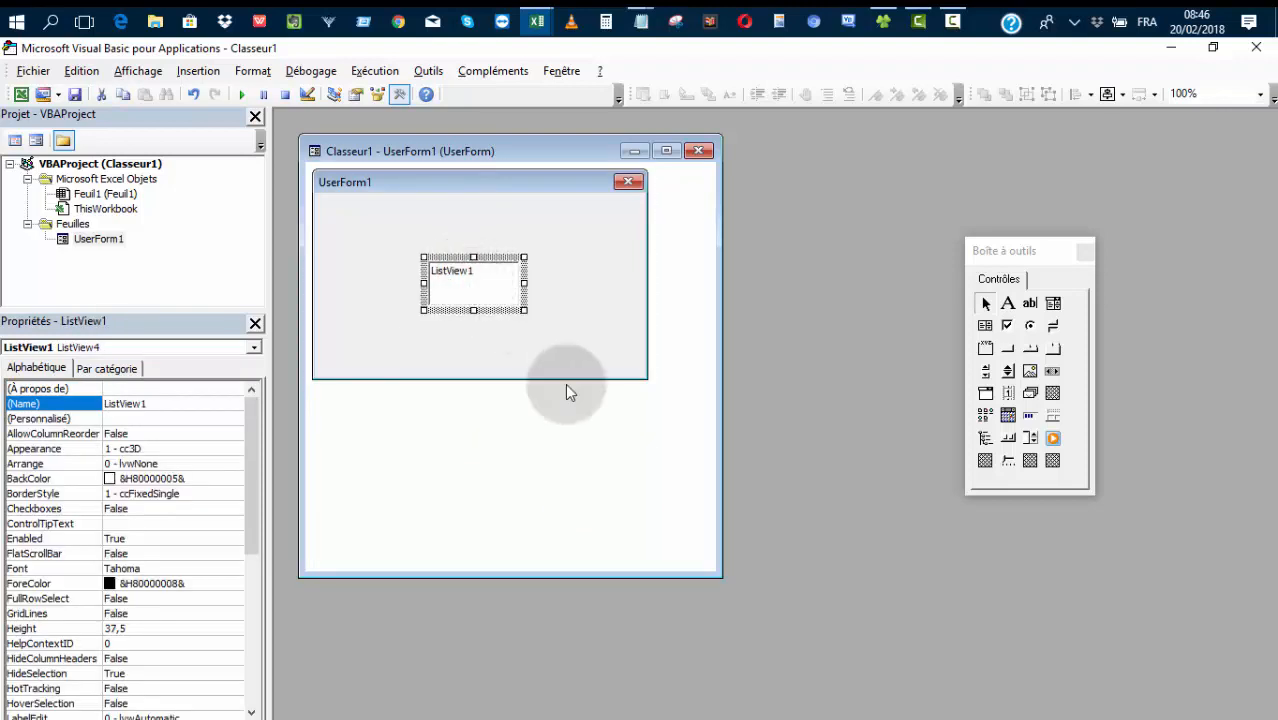